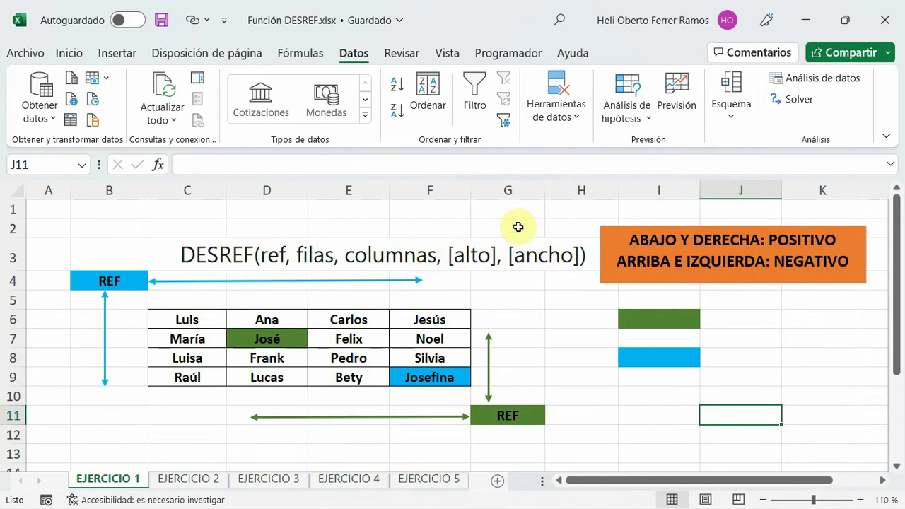
Step: Walk through the exercise: REF cells G11 and B4, result cells I6 and I8, and José in D7
click(868, 282)
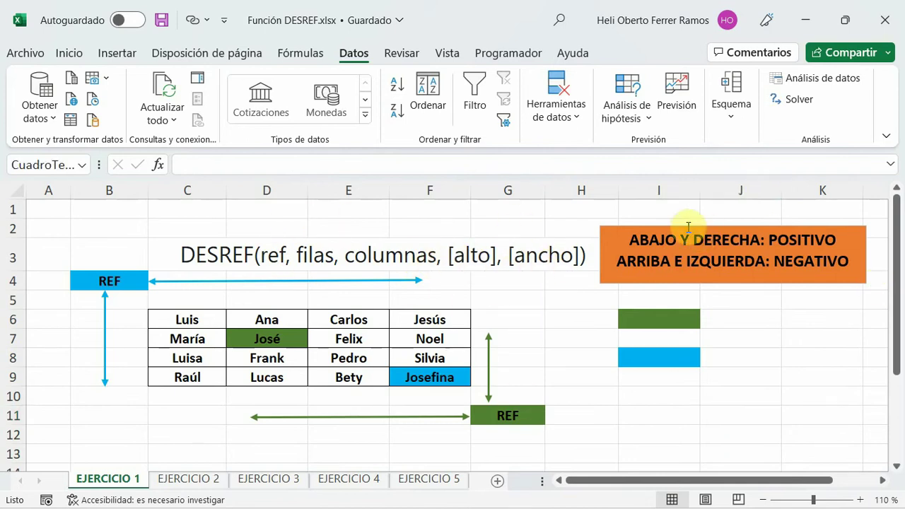
click(686, 227)
click(741, 293)
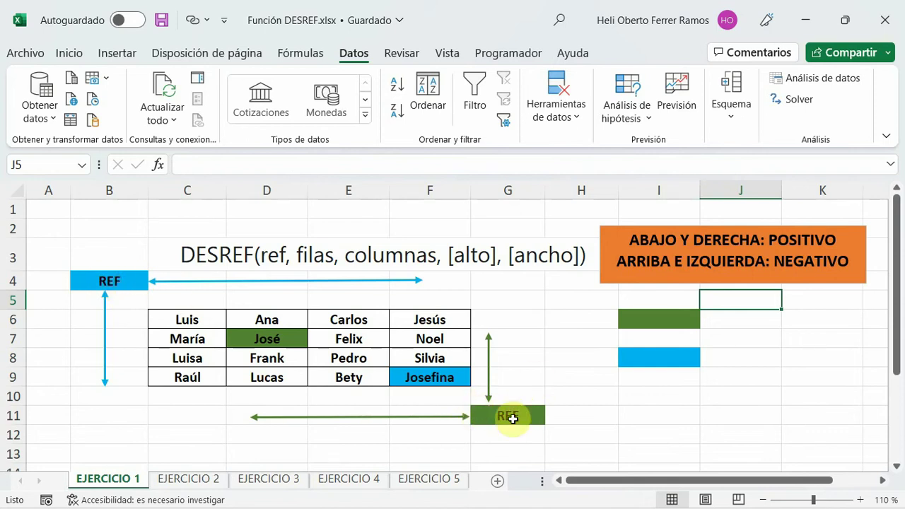
click(513, 415)
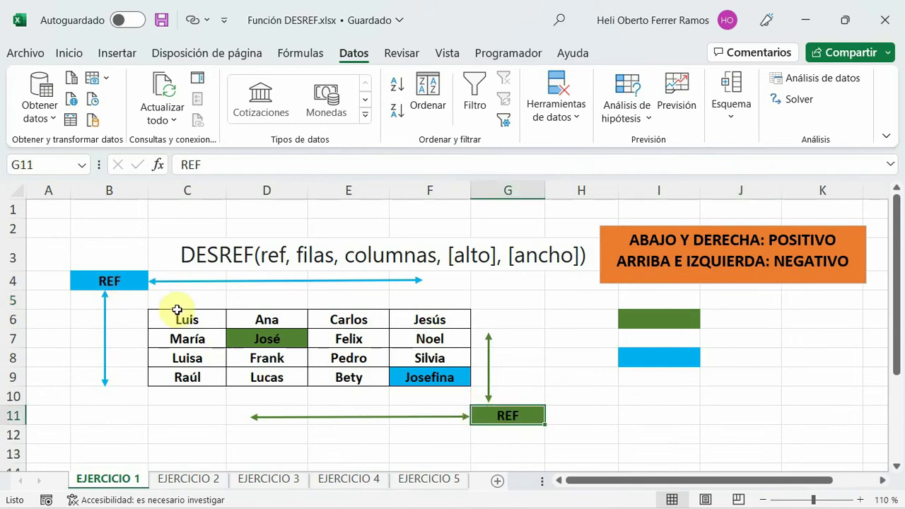
click(107, 283)
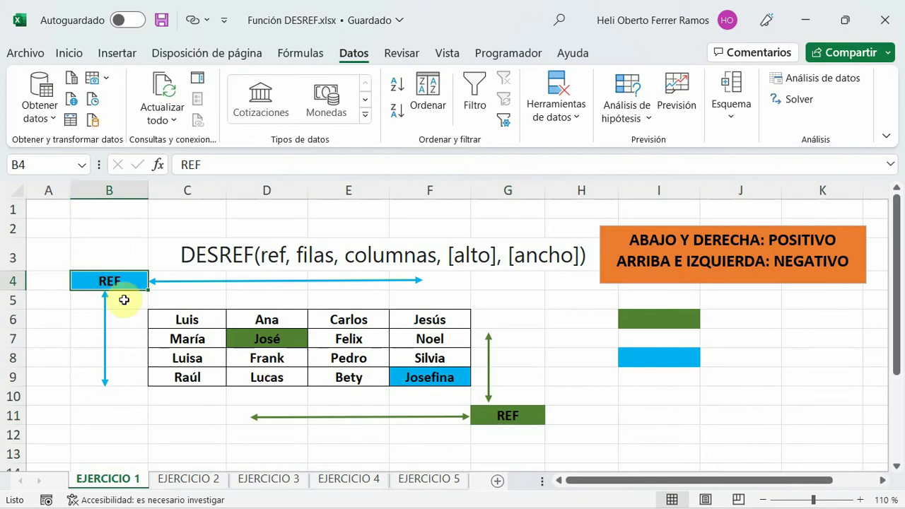
click(598, 433)
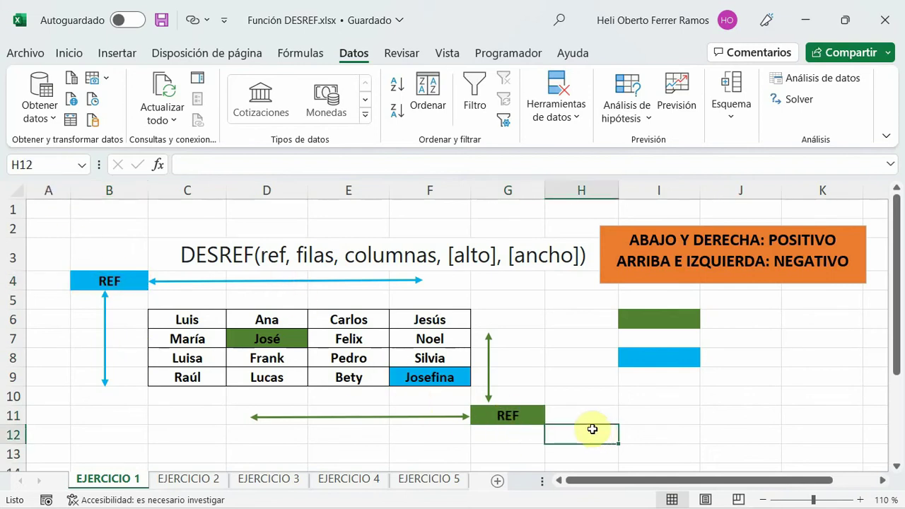
click(652, 319)
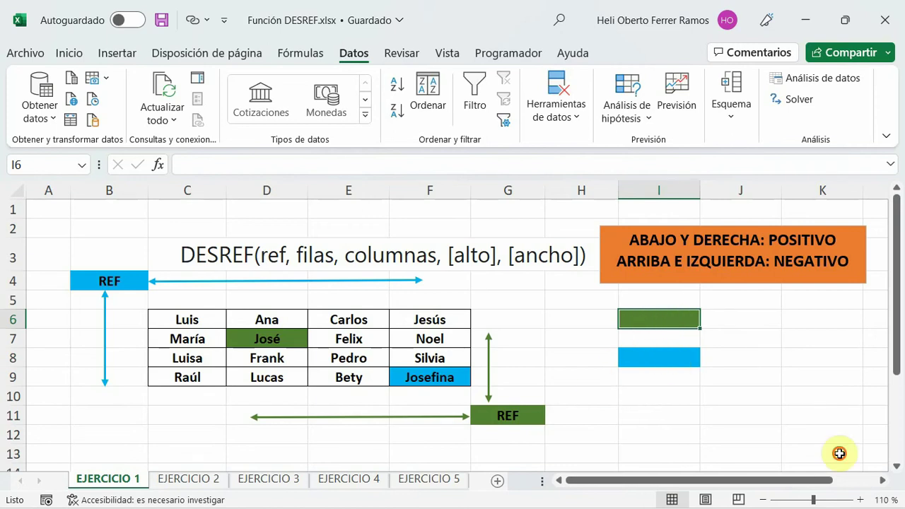
key(Down)
key(Down)
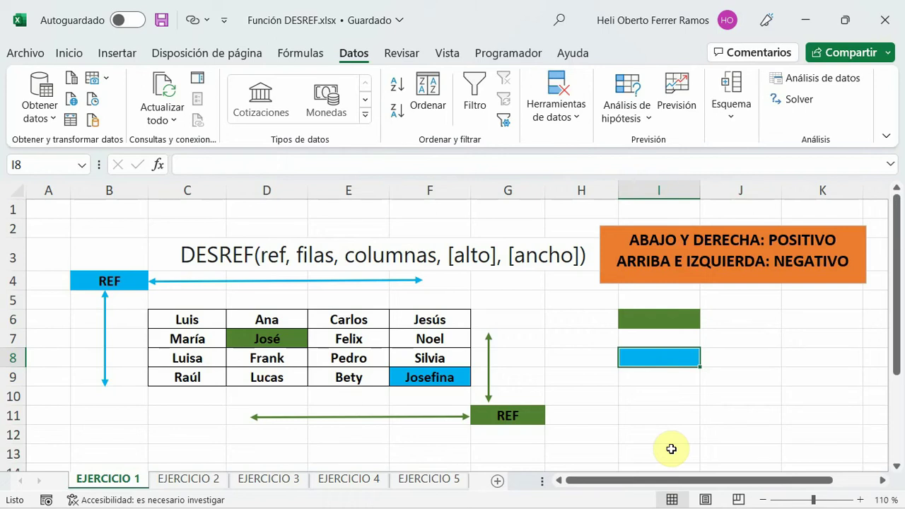
click(654, 319)
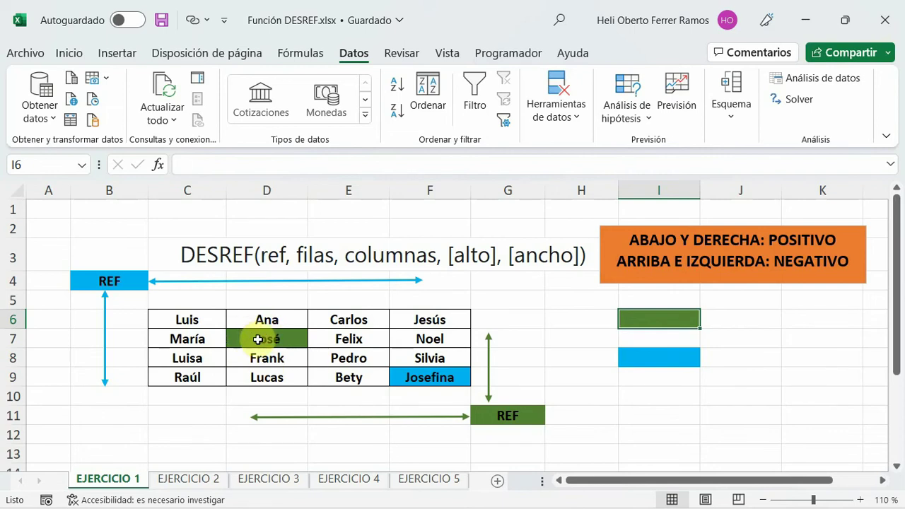
click(258, 340)
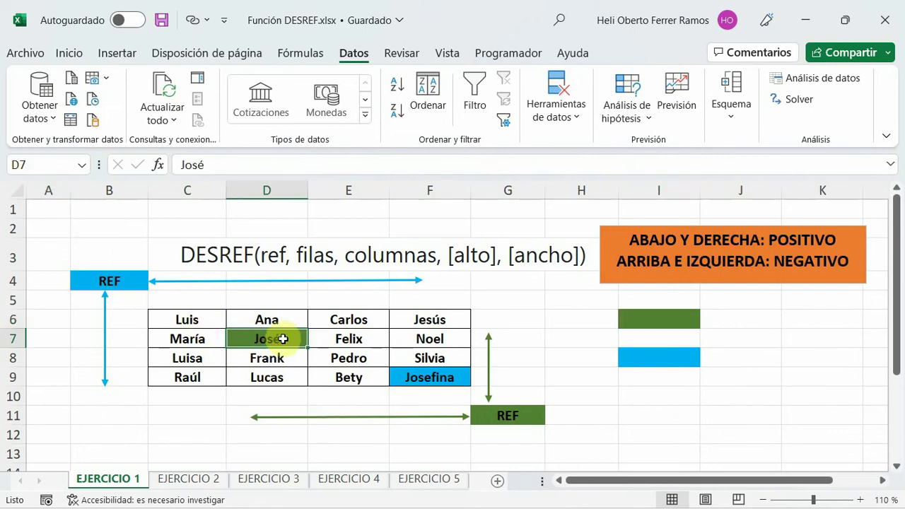
click(644, 319)
Step: Enter =DESREF(G11;-4;-3) in I6 so it returns José
key(F2)
text(=)
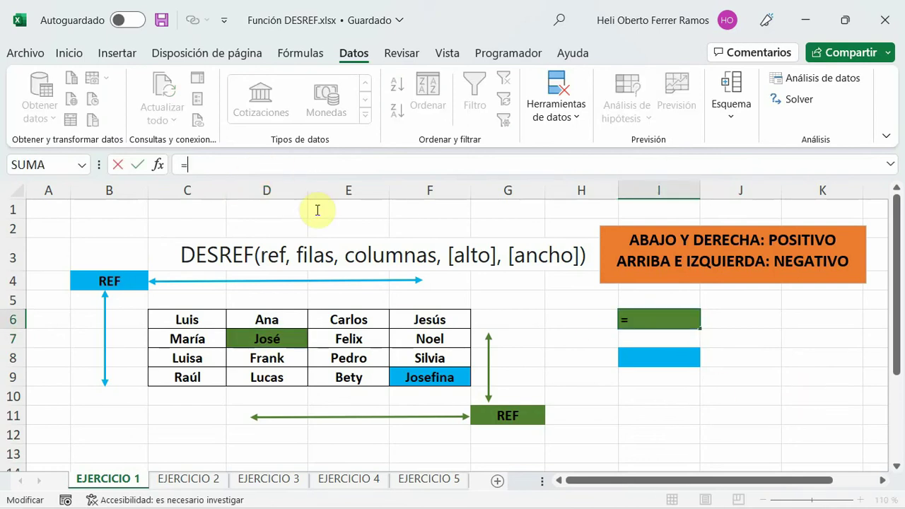
text(desr)
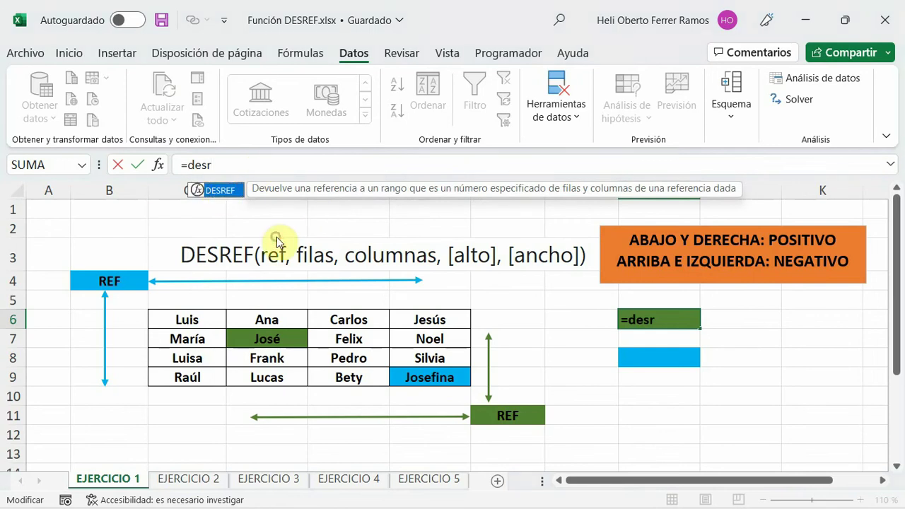
key(Tab)
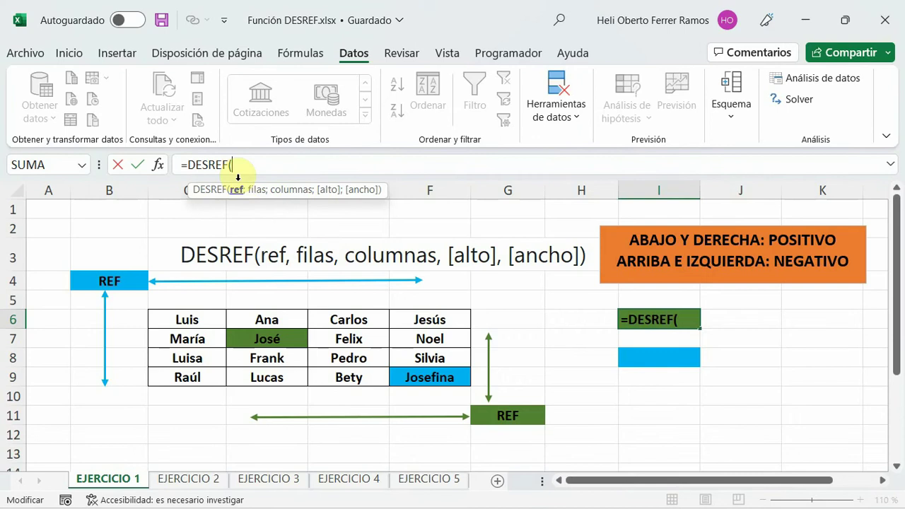
click(509, 416)
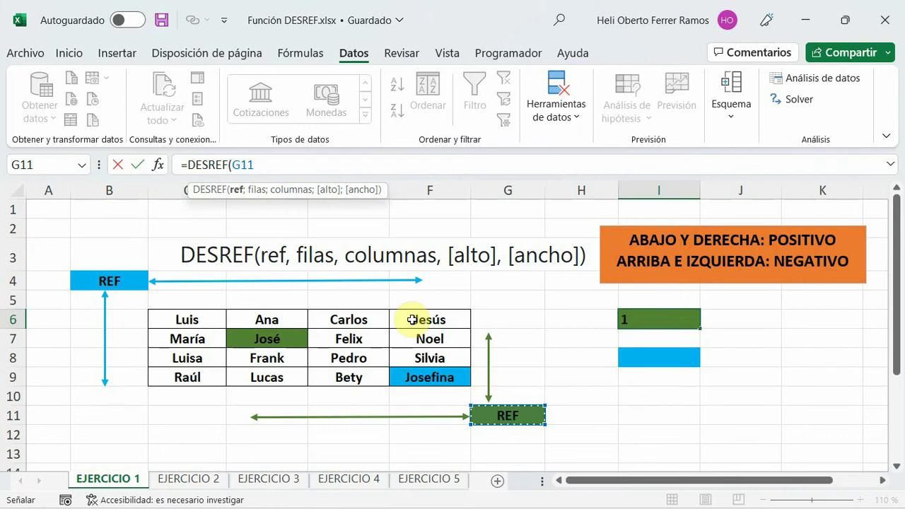
text(;-4;-3)
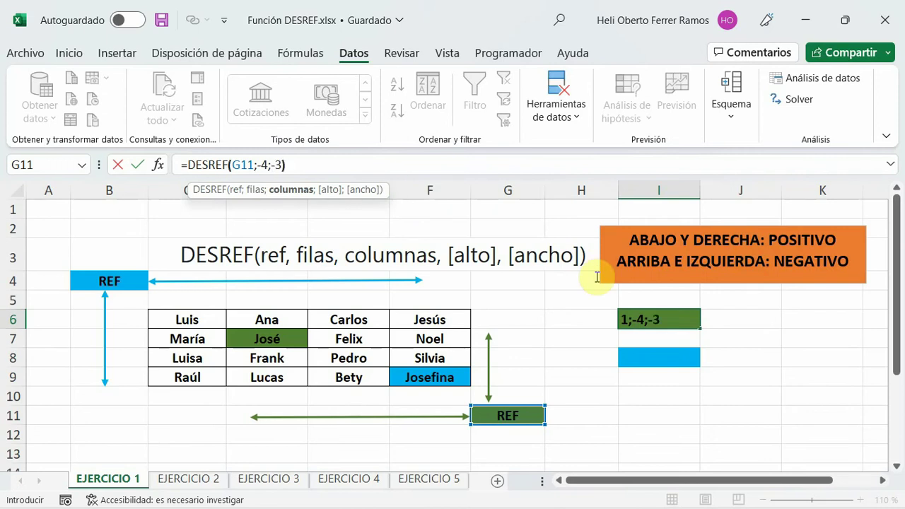
text())
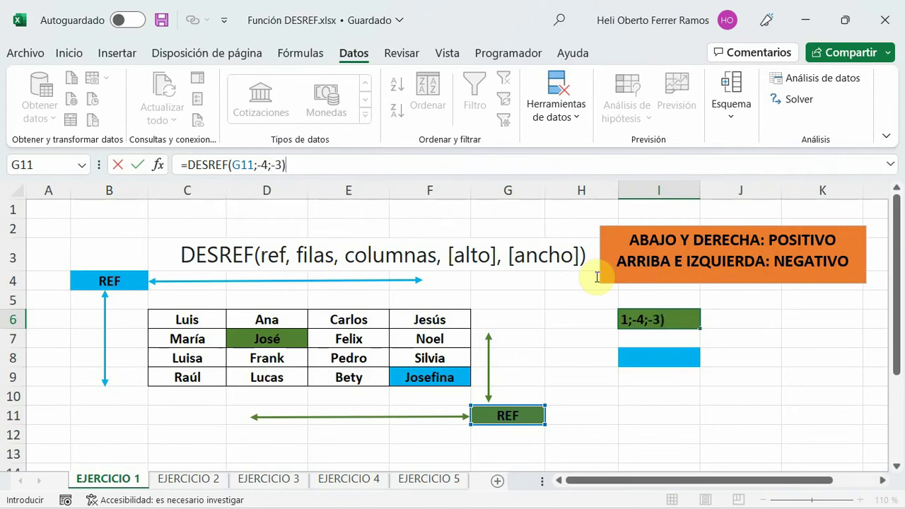
key(Return)
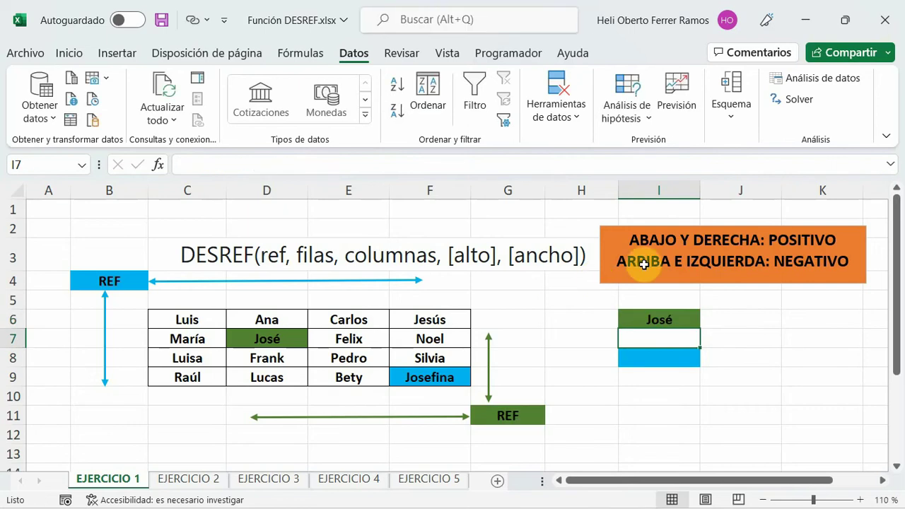
Step: Recheck I6's formula and point out B4 as the reference for cell I8
click(651, 304)
click(662, 318)
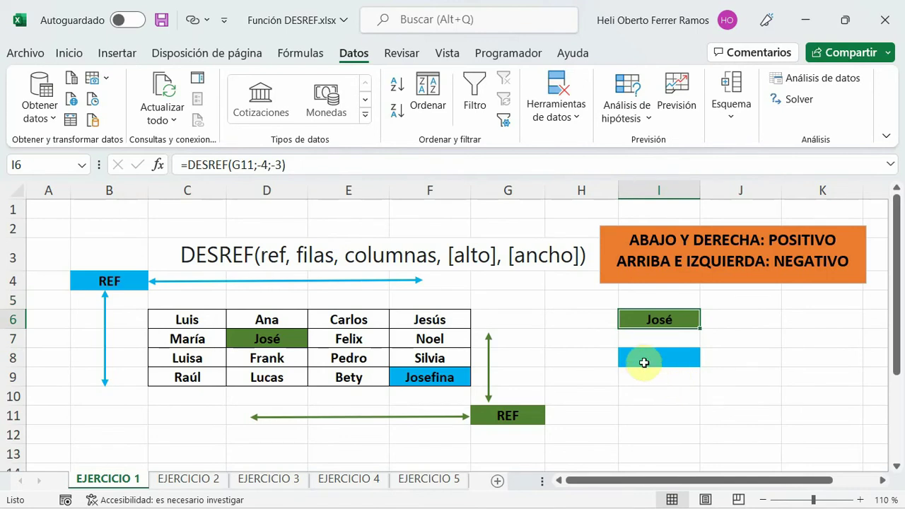
click(644, 362)
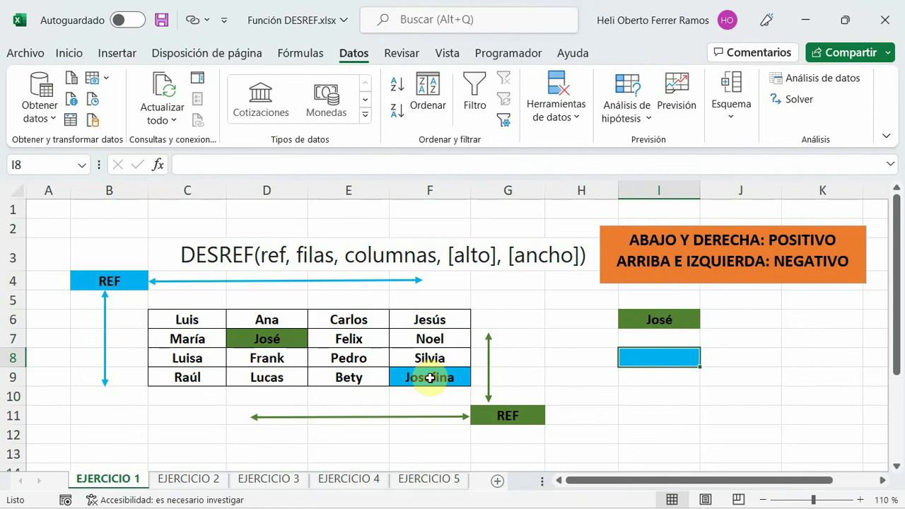
click(95, 282)
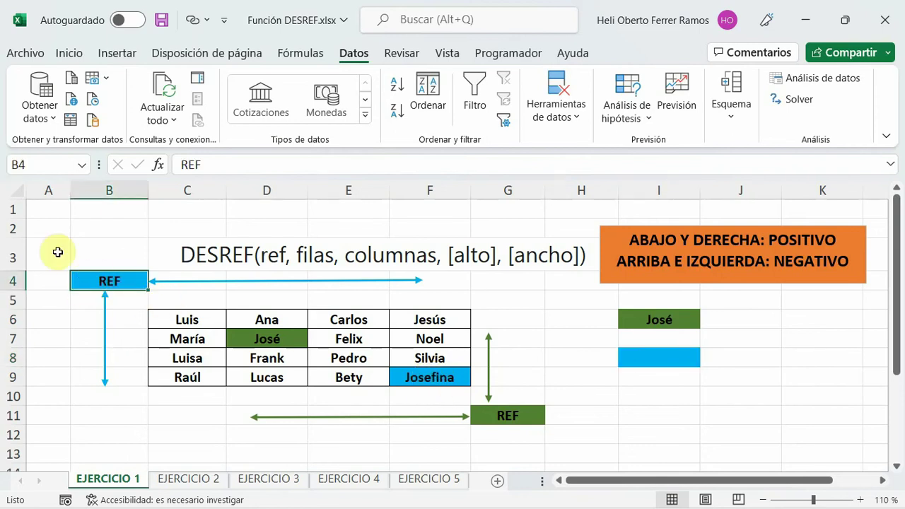
click(658, 359)
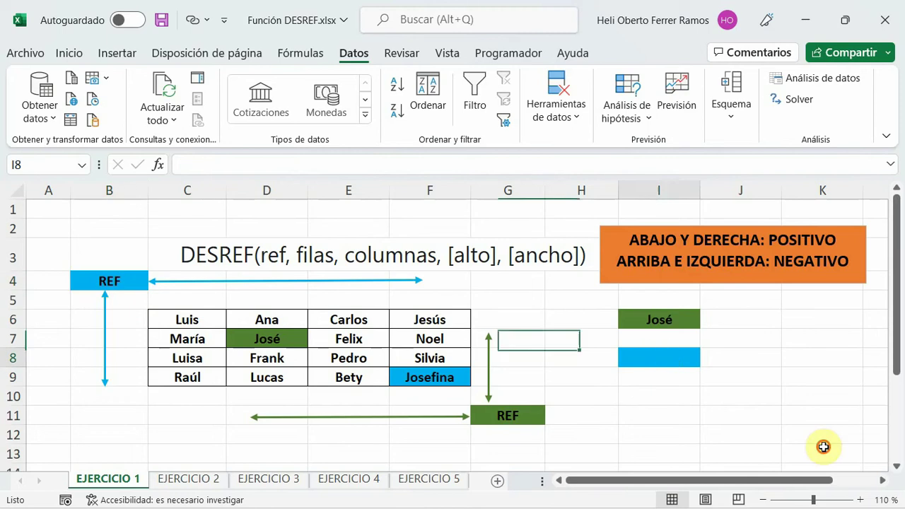
Step: Enter =DESREF(B4;5;4) in I8 so it returns Josefina
click(202, 167)
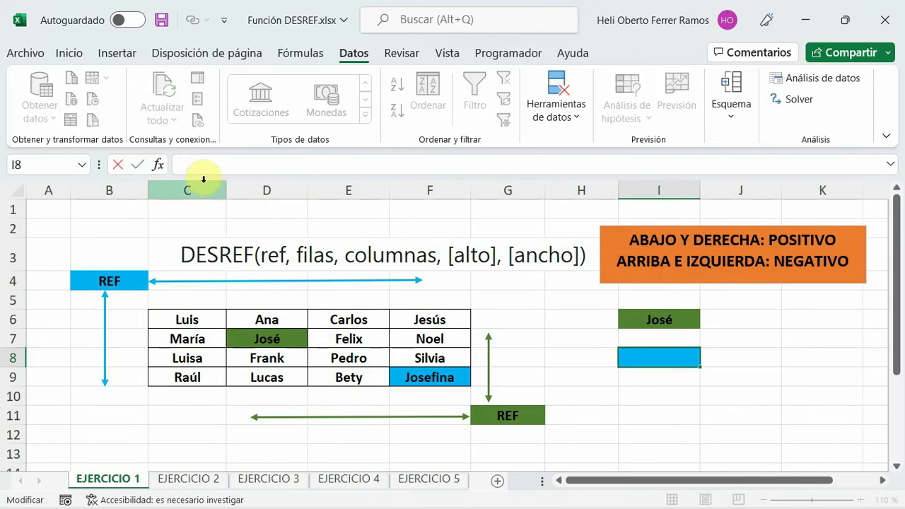
text(=de)
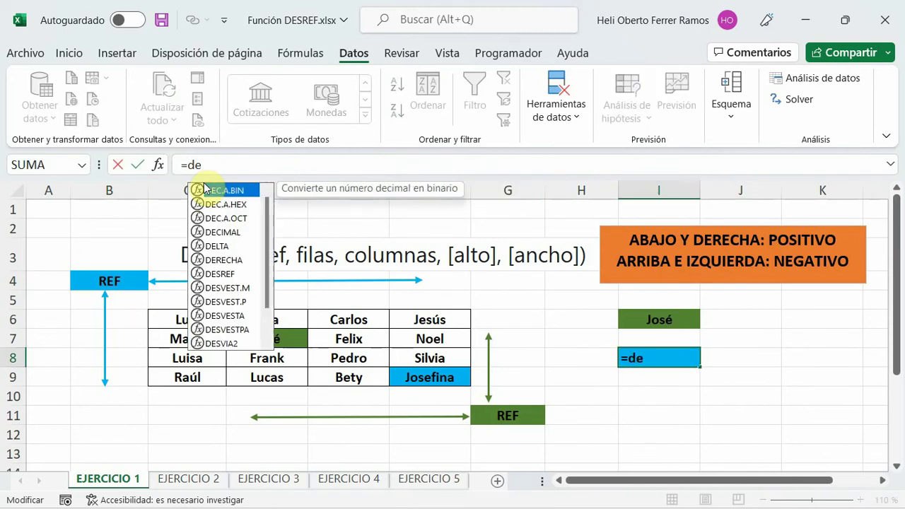
text(sr)
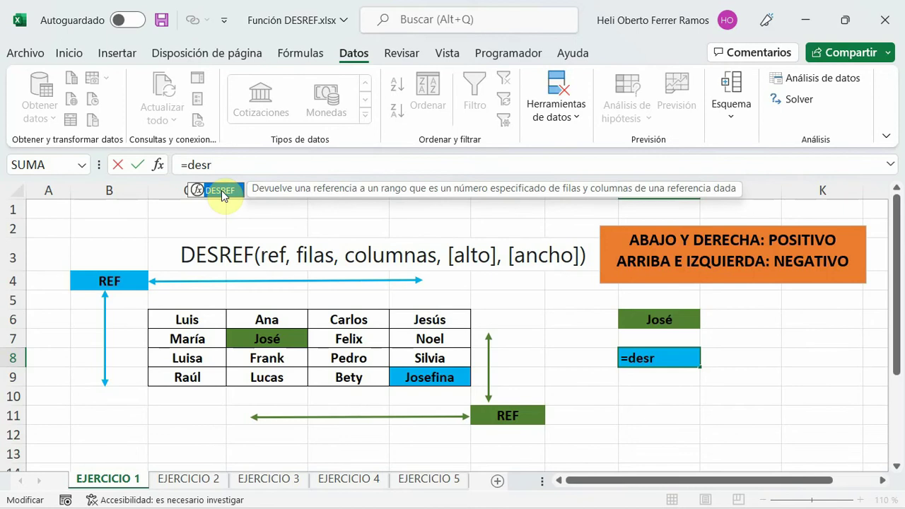
key(Tab)
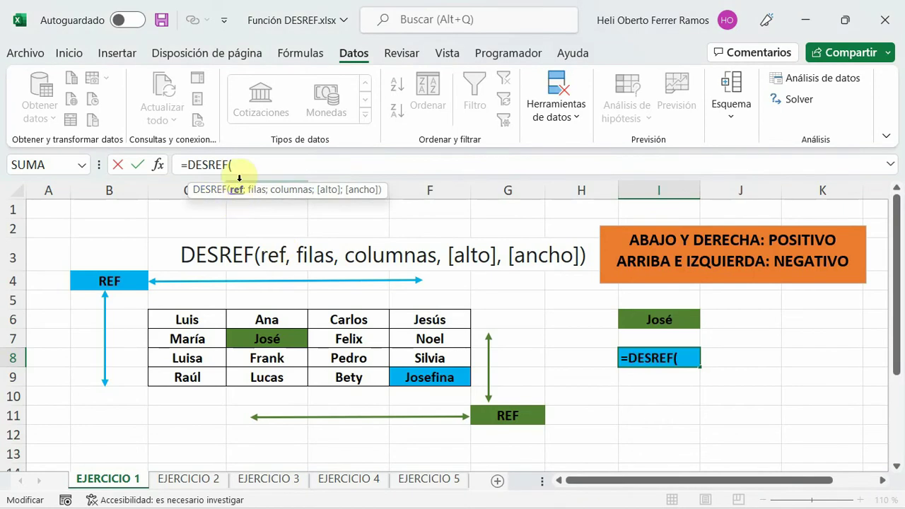
click(81, 286)
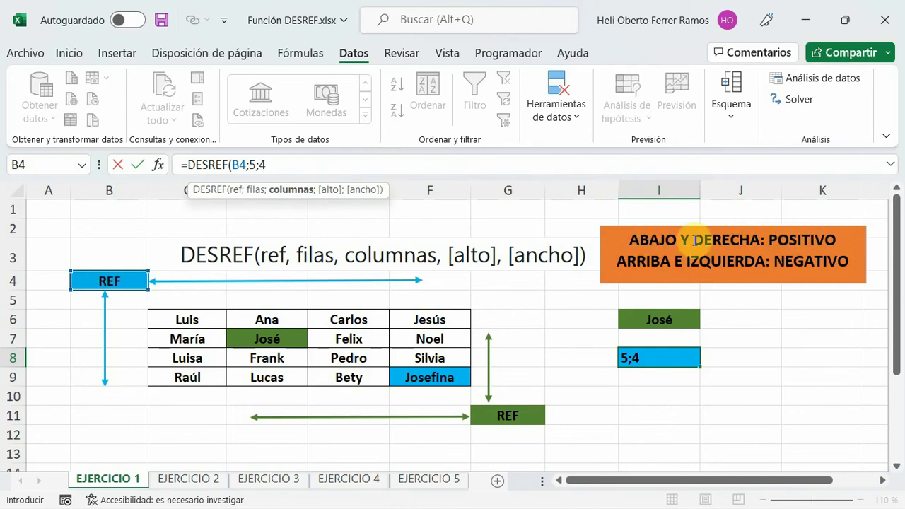
text())
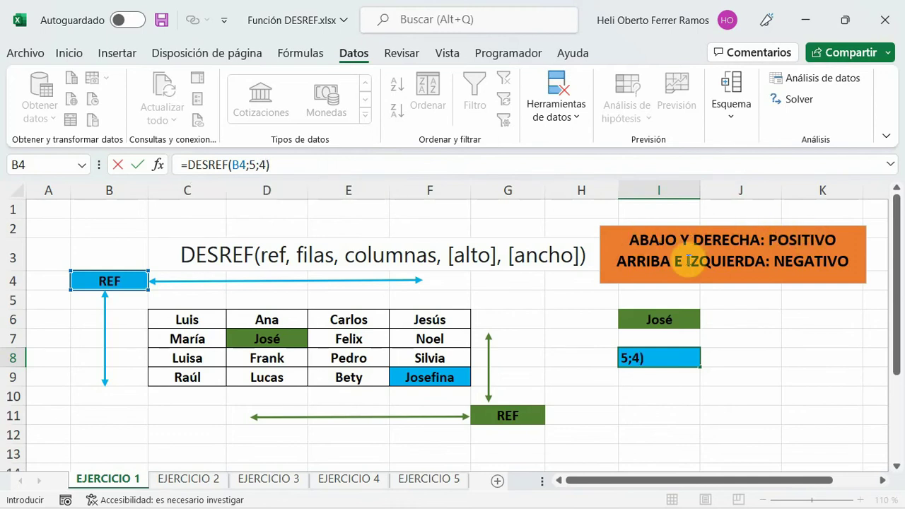
key(Return)
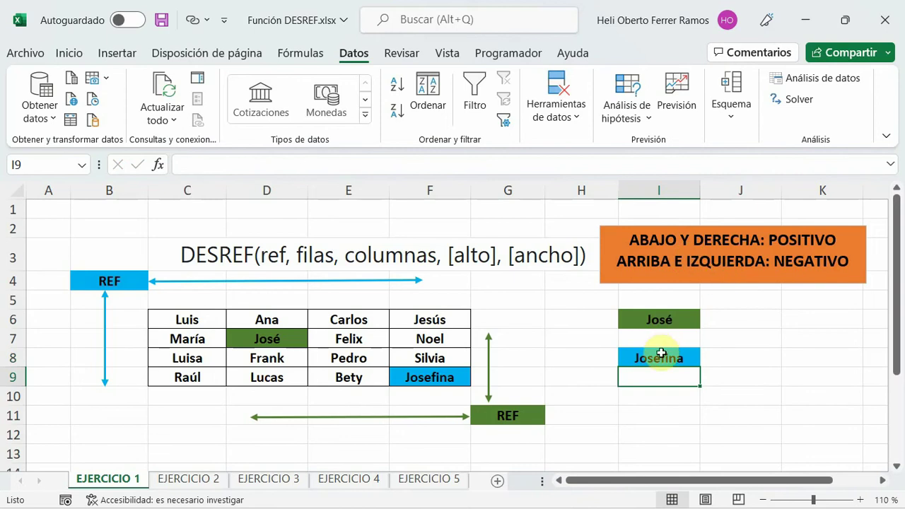
click(659, 357)
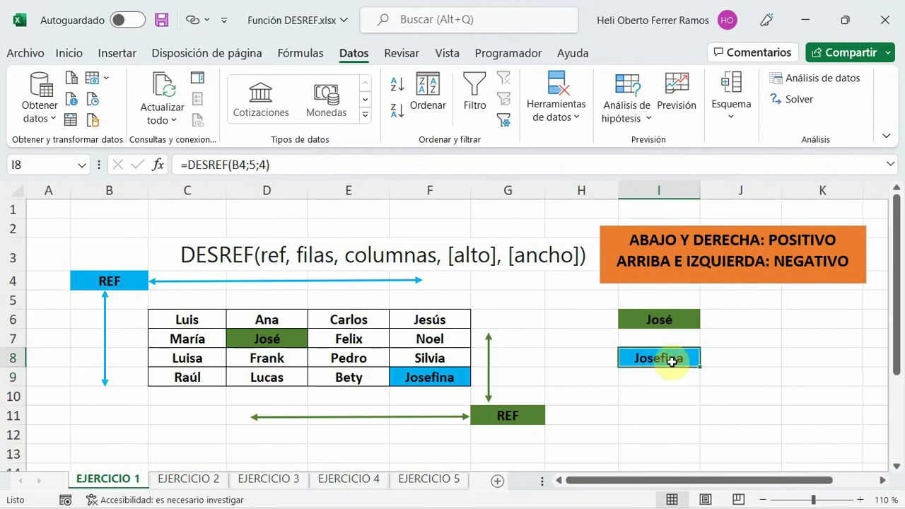
click(640, 427)
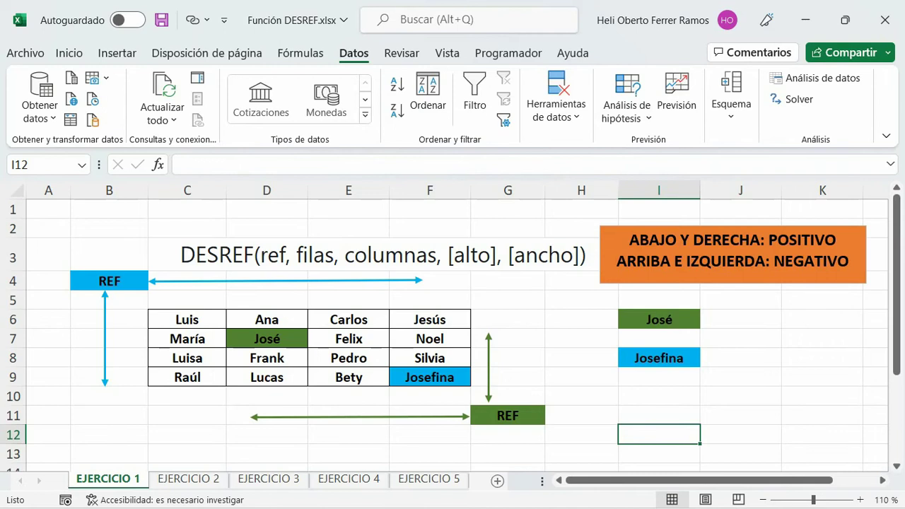
click(191, 480)
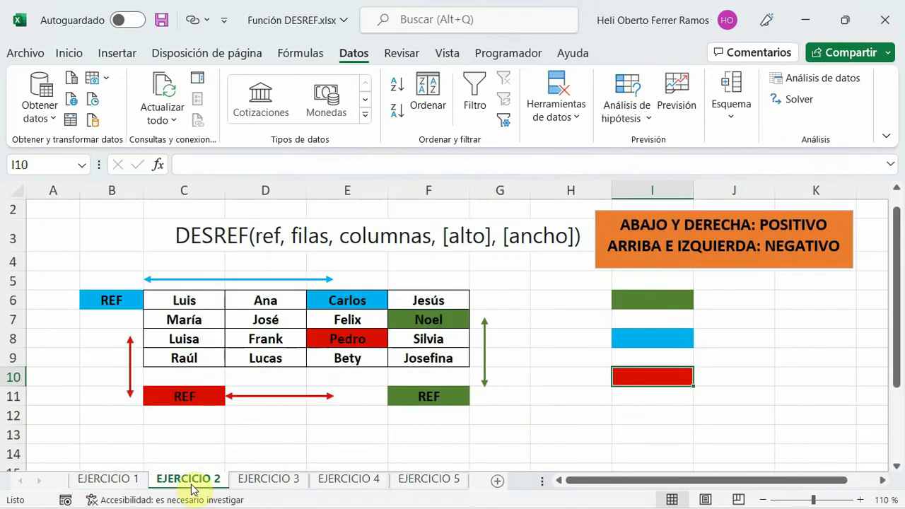
click(657, 303)
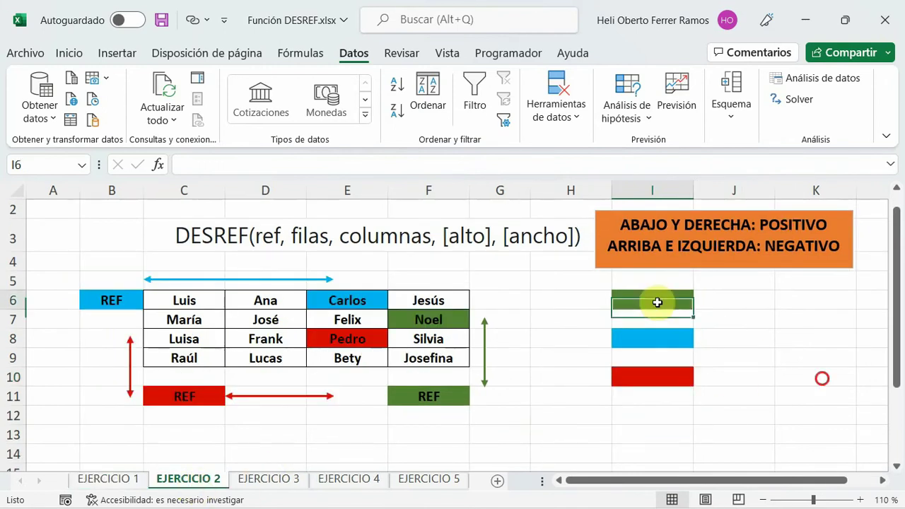
click(657, 338)
click(654, 396)
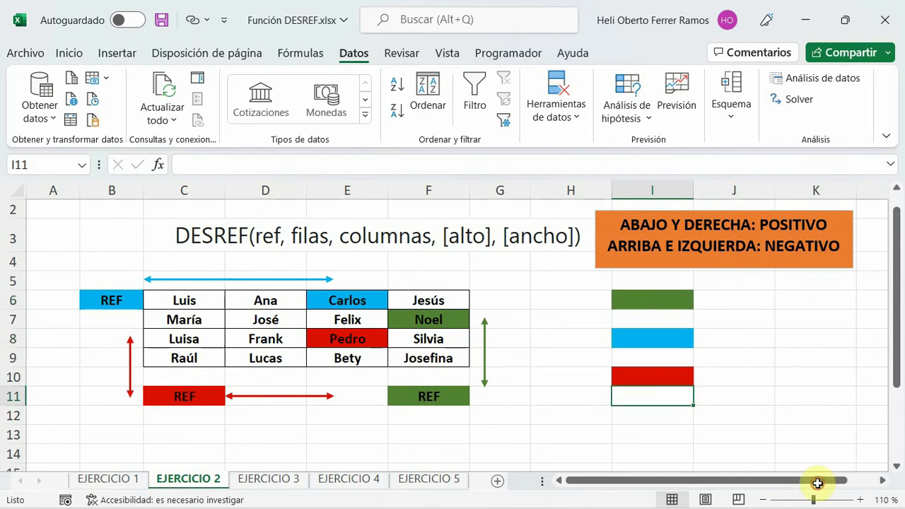
click(654, 300)
click(649, 375)
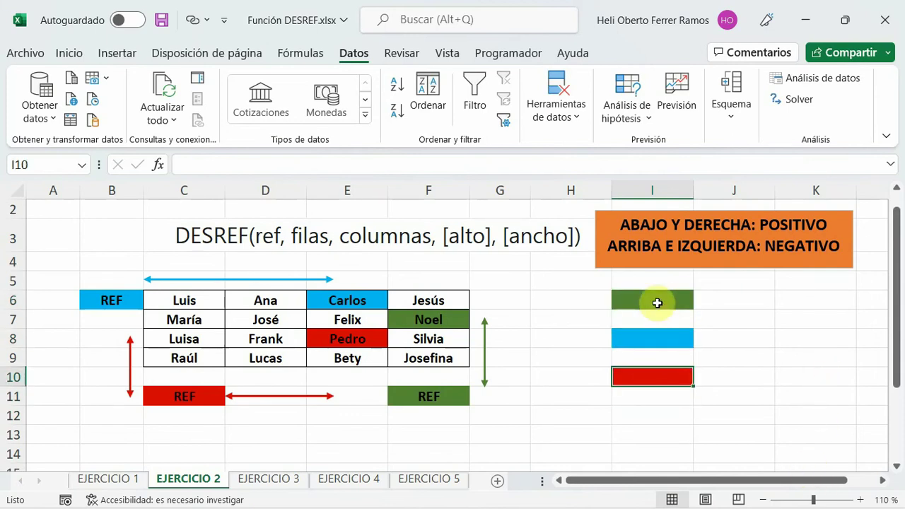
click(657, 301)
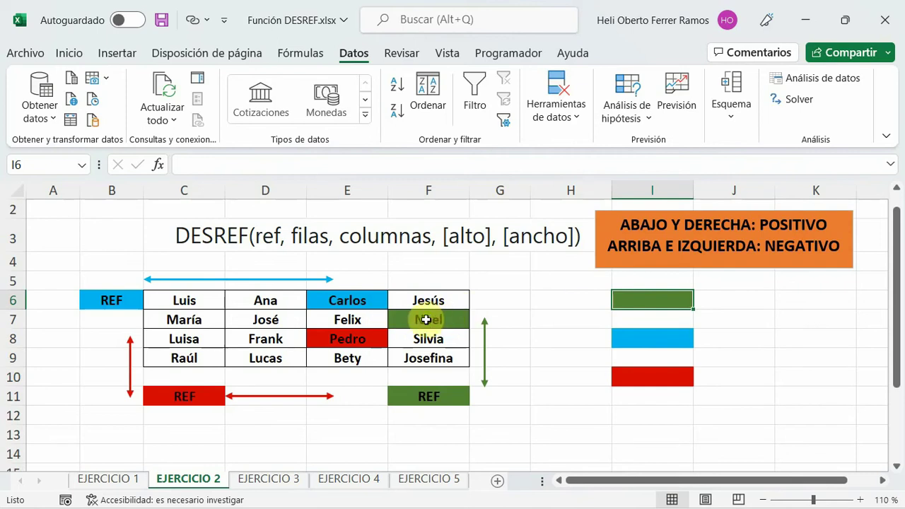
click(649, 338)
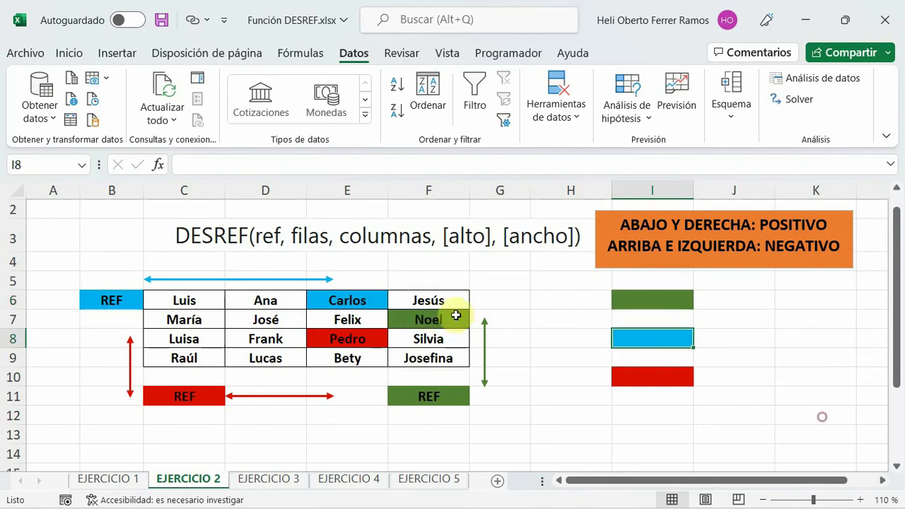
click(640, 376)
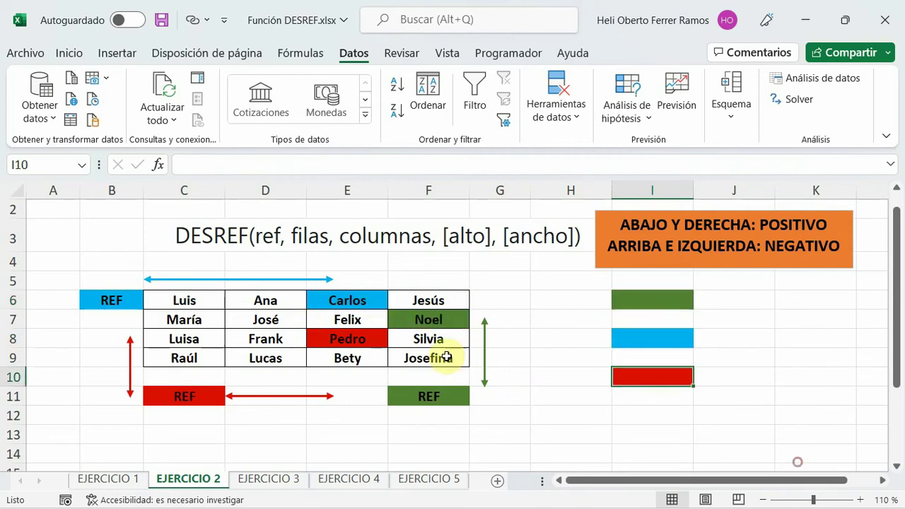
click(640, 303)
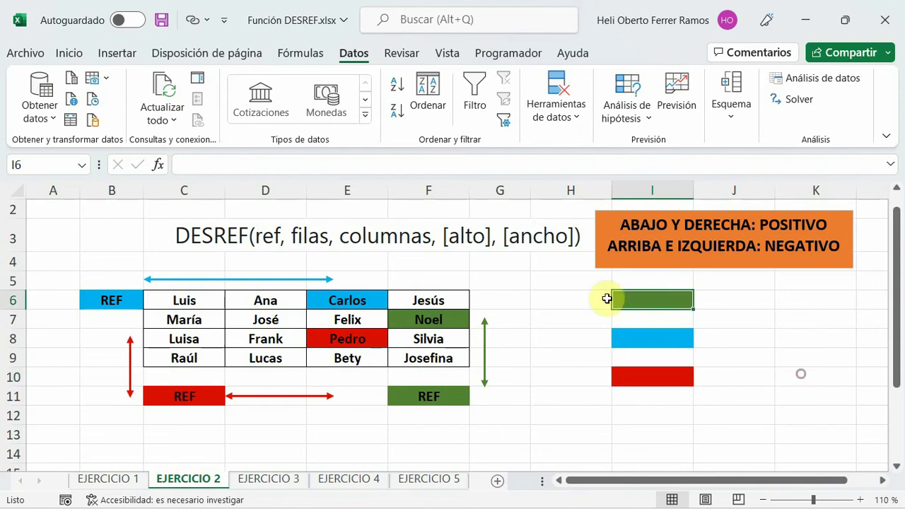
click(432, 394)
click(631, 340)
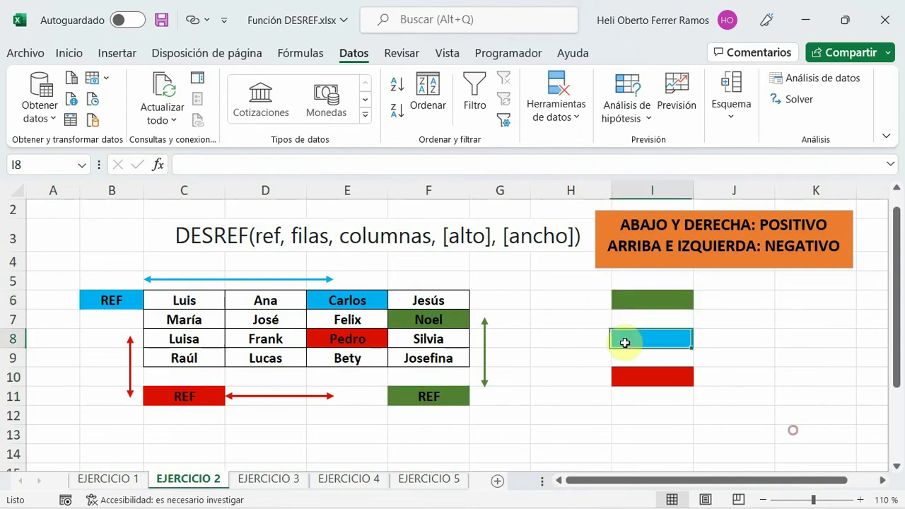
click(88, 302)
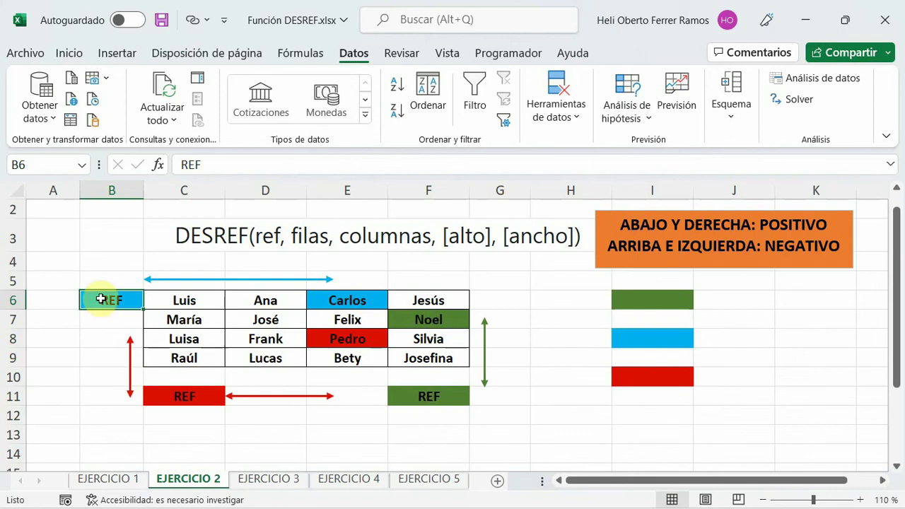
click(653, 379)
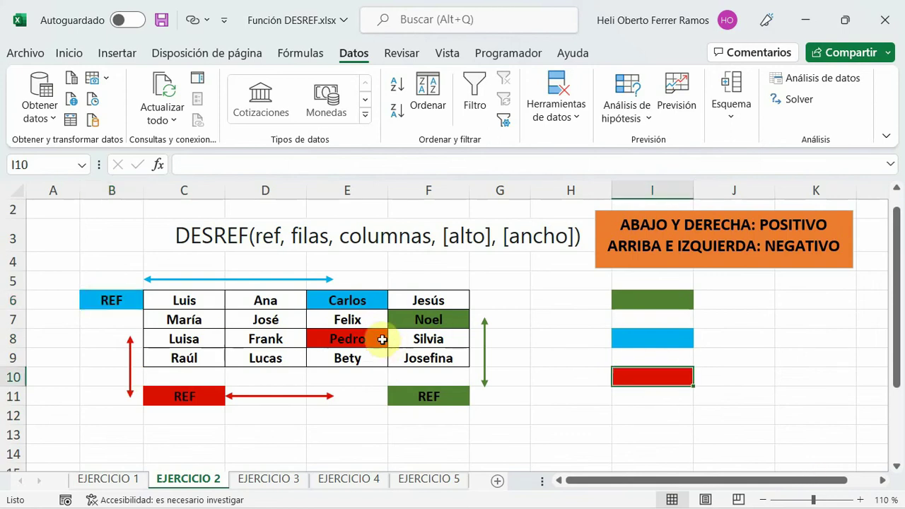
click(172, 396)
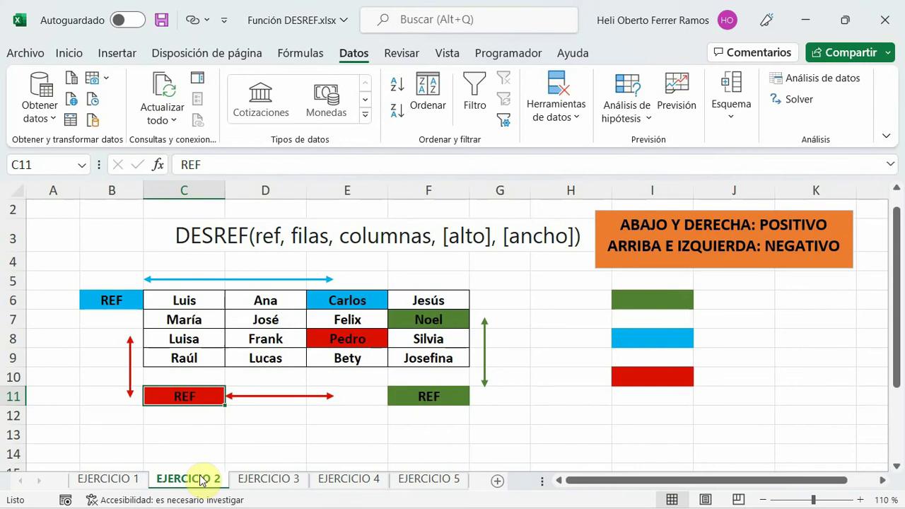
click(646, 302)
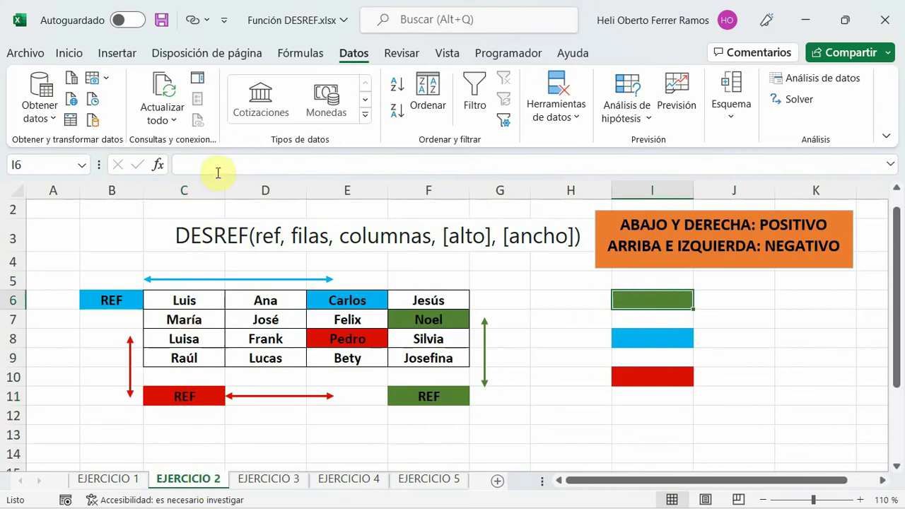
Step: Enter =DESREF(F11;-4;0) in the green cell I6 so it returns Noel
key(F2)
text(=)
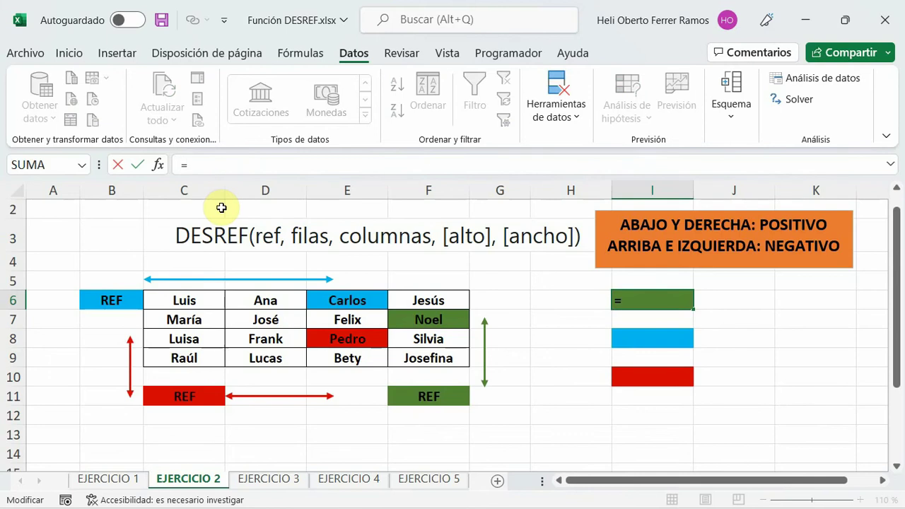
text(desre)
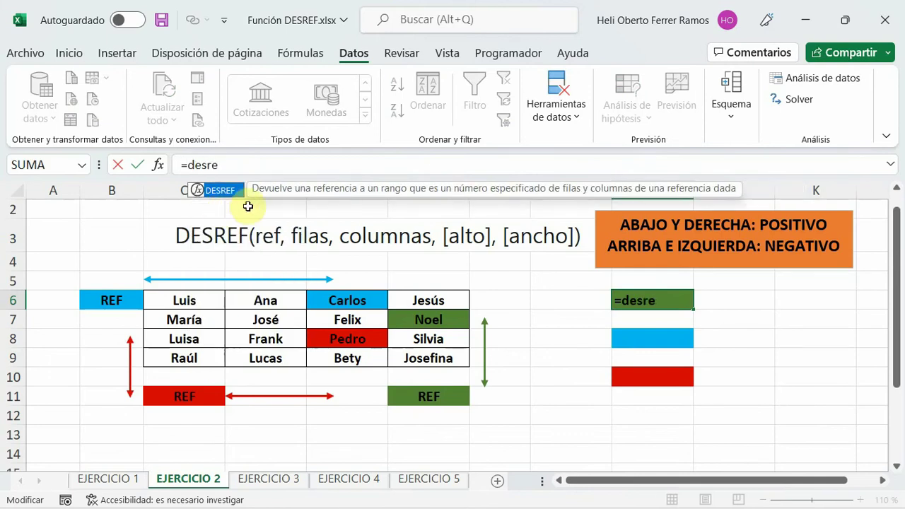
key(Tab)
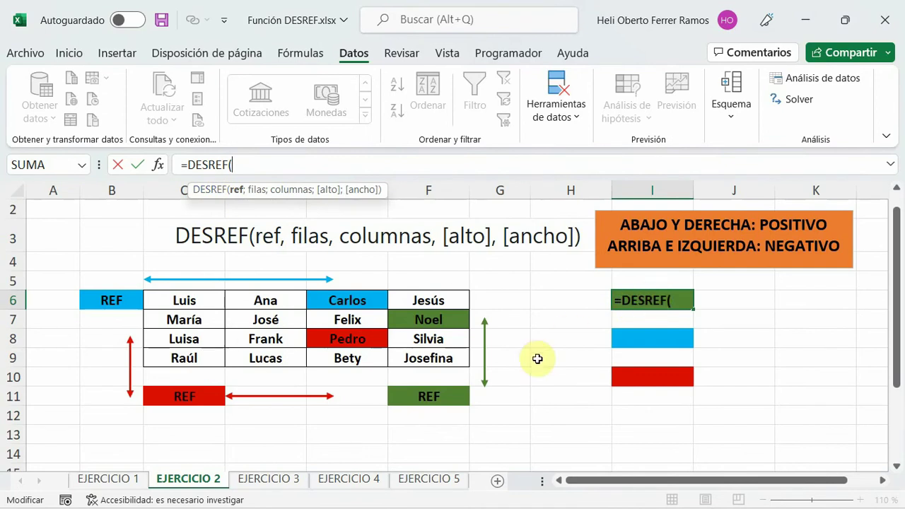
click(427, 398)
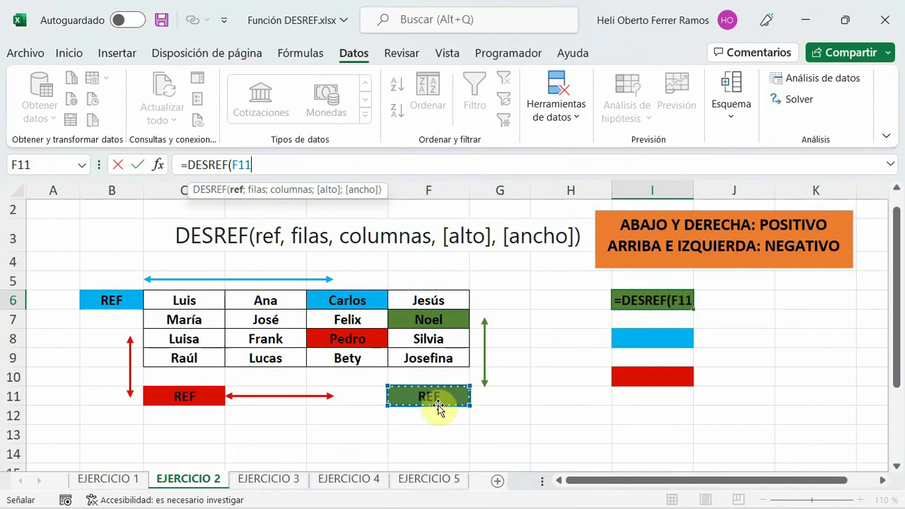
text(;-4)
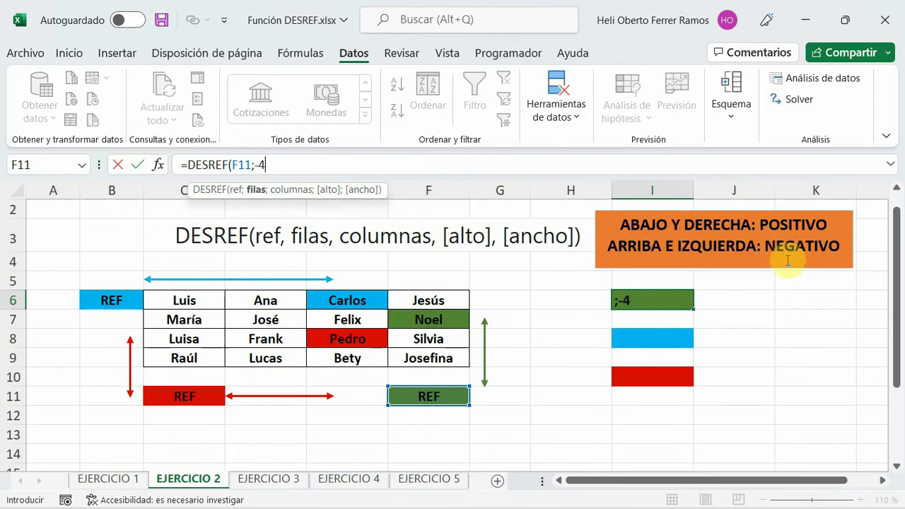
text(;0)
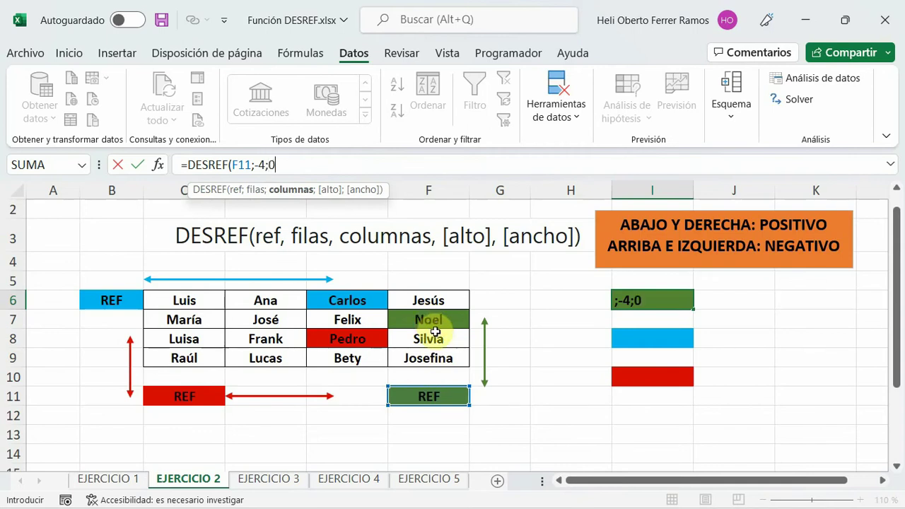
text())
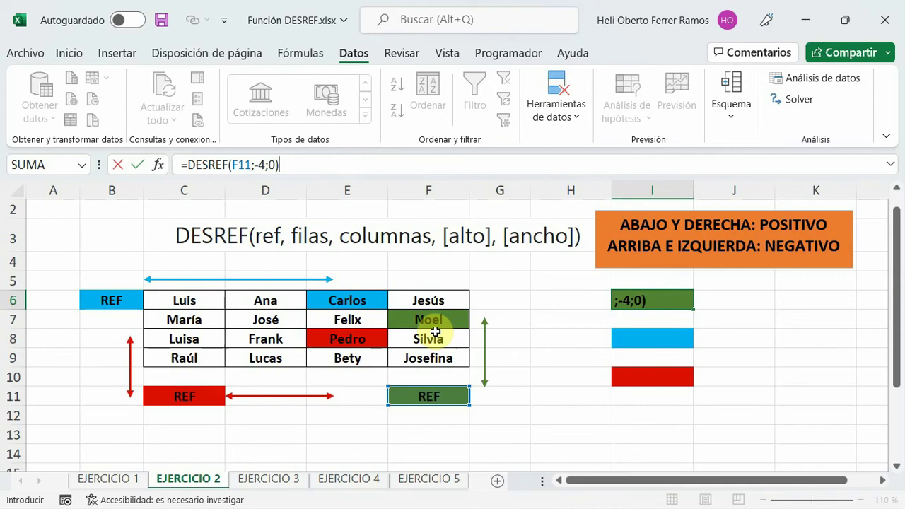
key(Return)
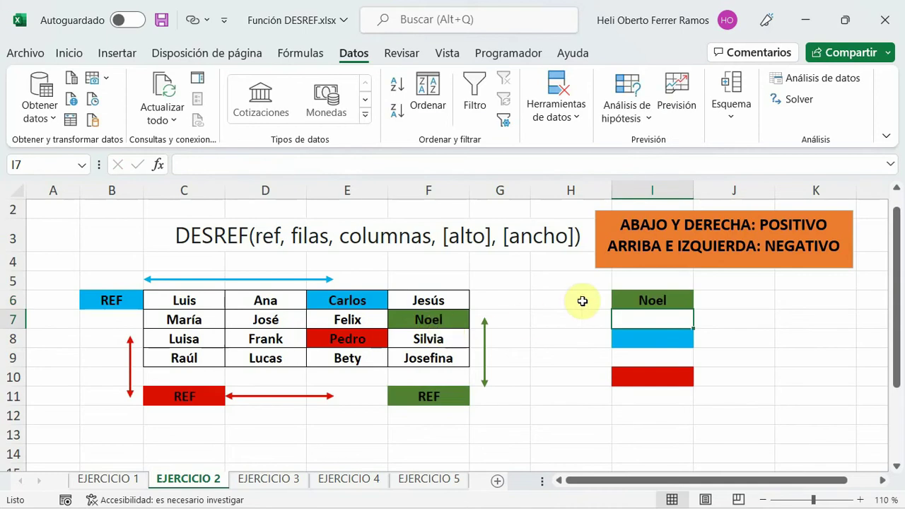
click(650, 299)
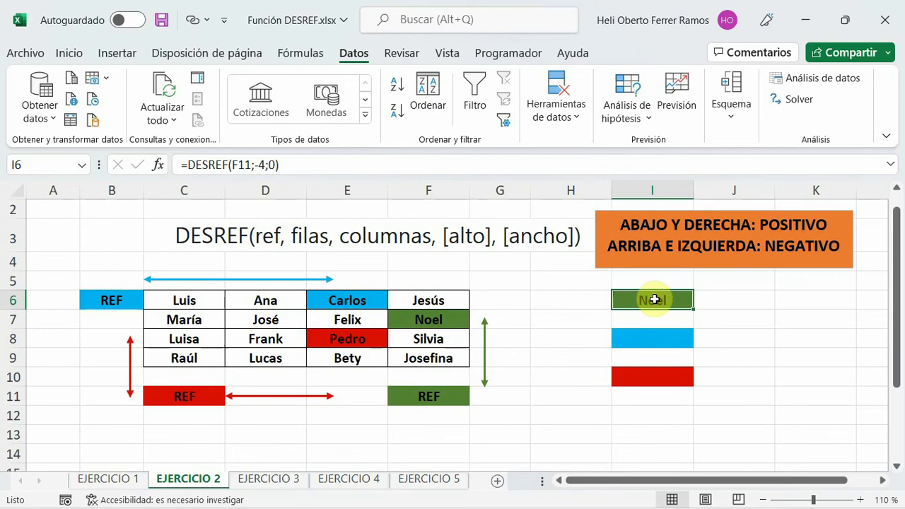
Step: Enter =DESREF(B6;0;3) in the blue cell I8 so it returns Carlos
click(651, 339)
click(205, 164)
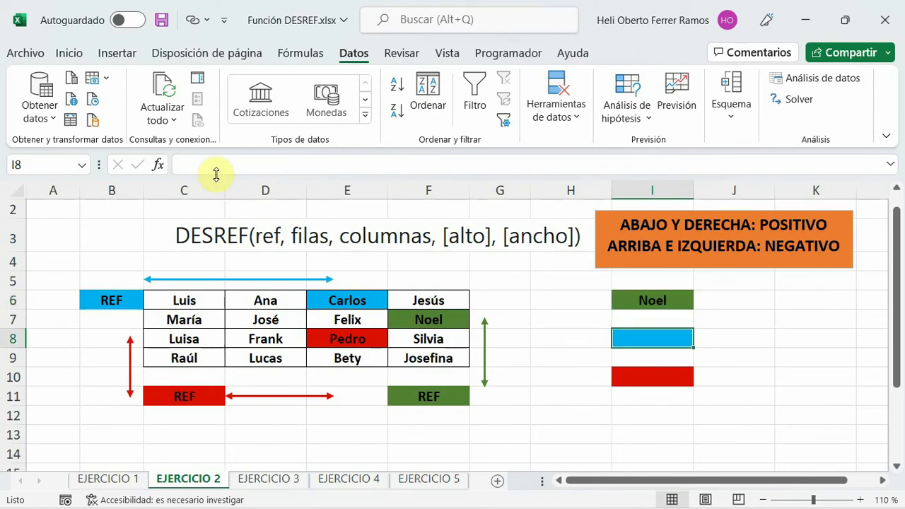
text(=de)
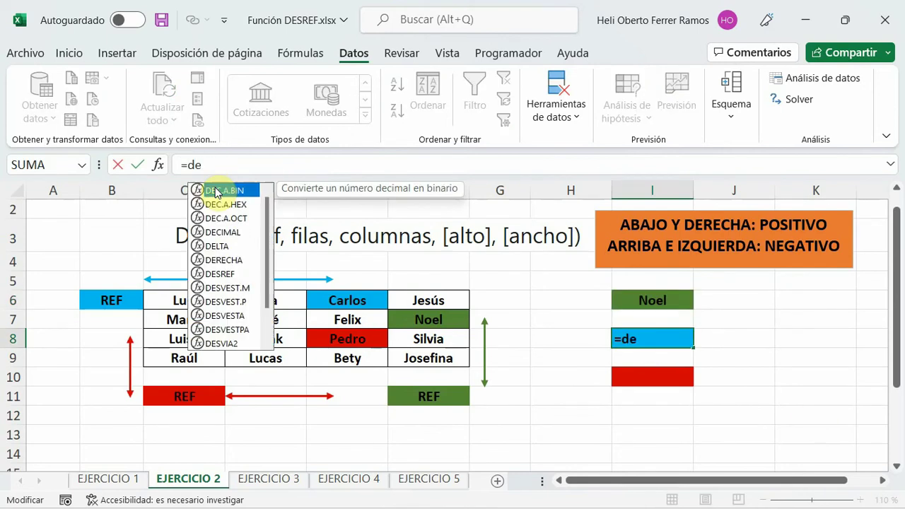
text(s)
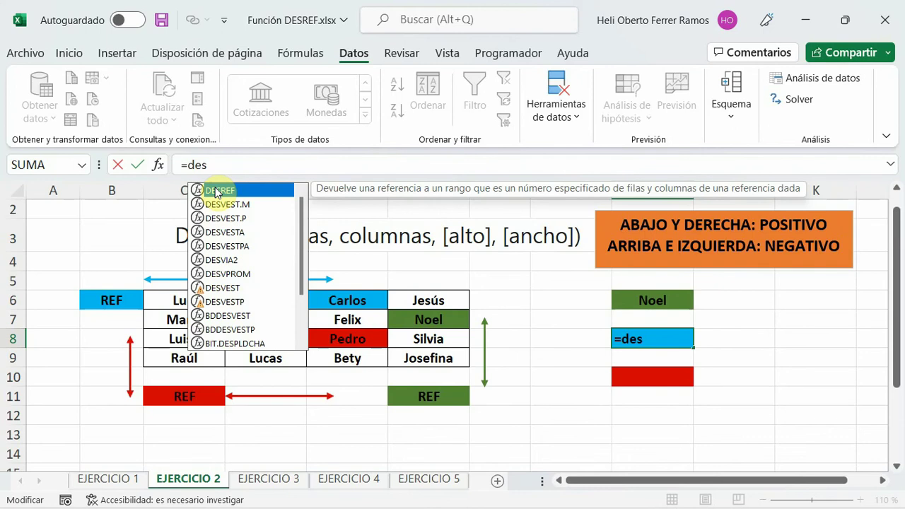
double_click(217, 190)
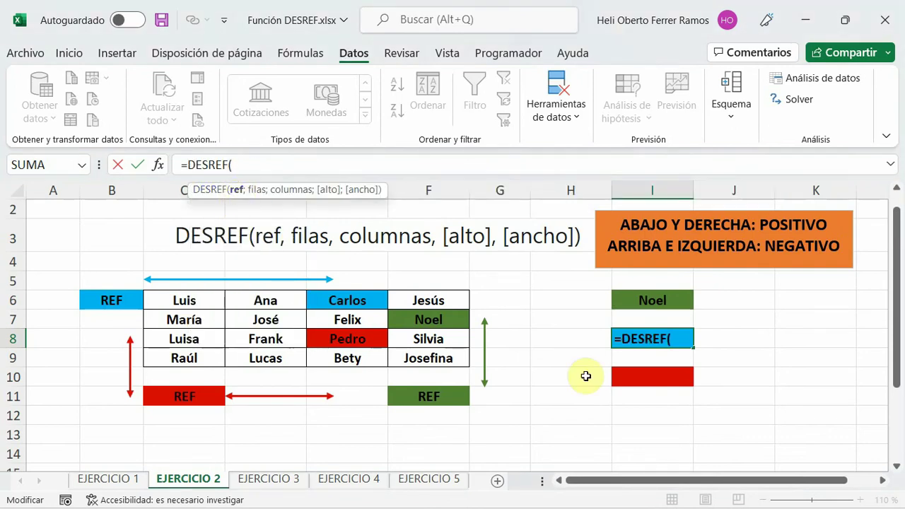
click(107, 299)
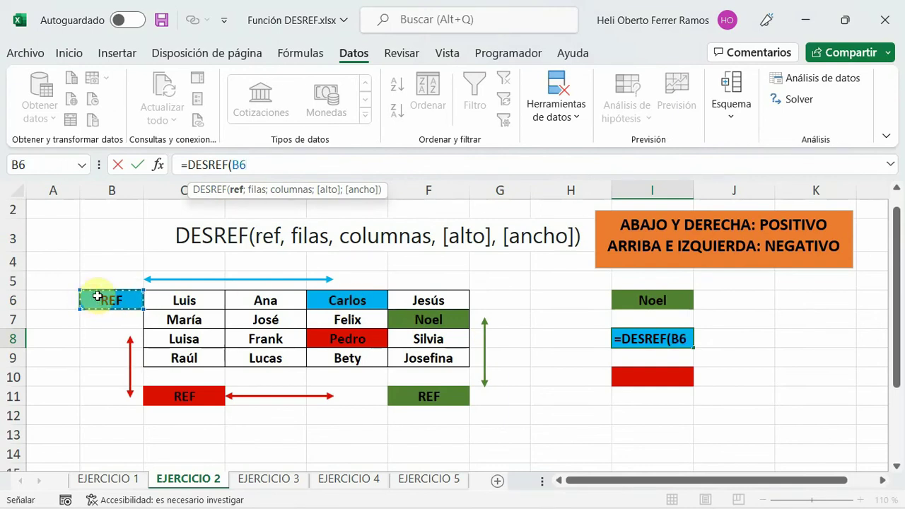
text(;0)
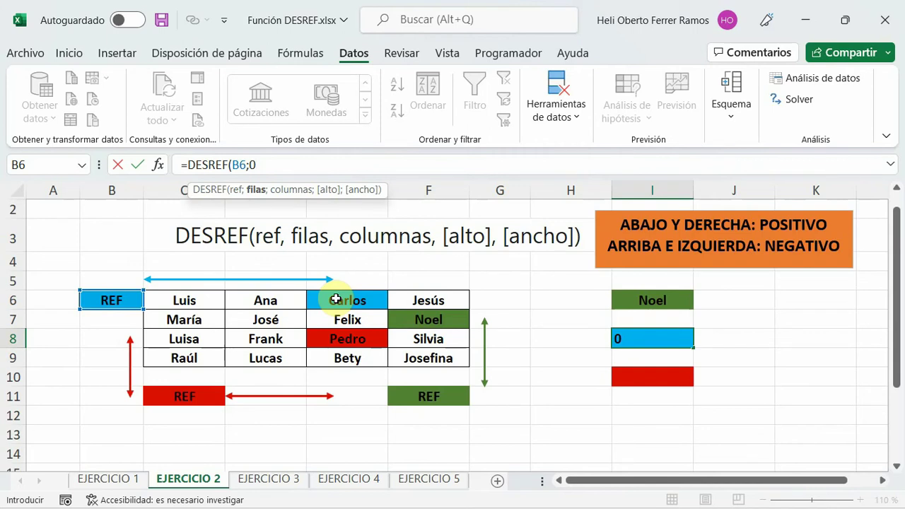
text(;)
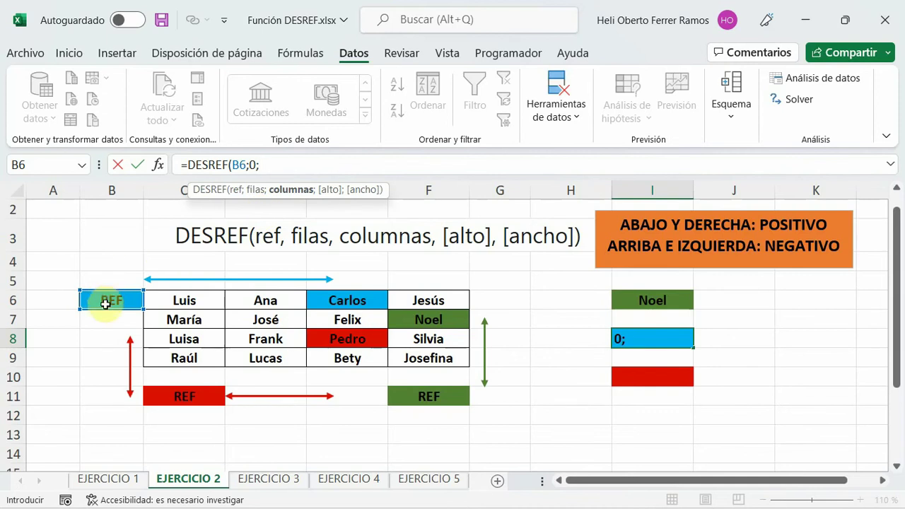
text())
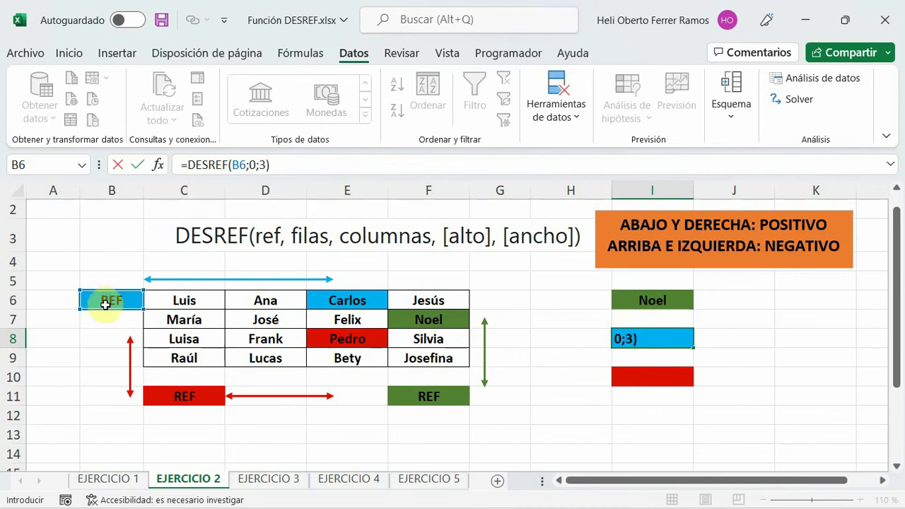
key(Return)
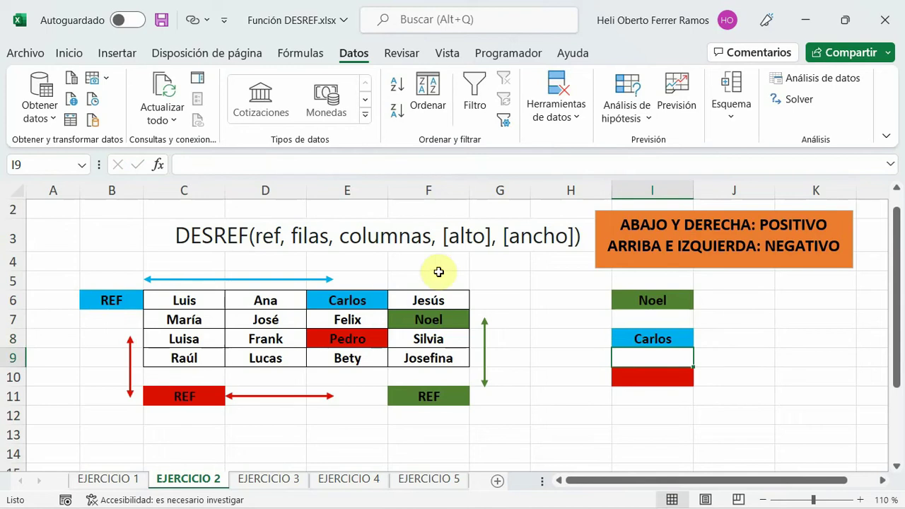
click(656, 333)
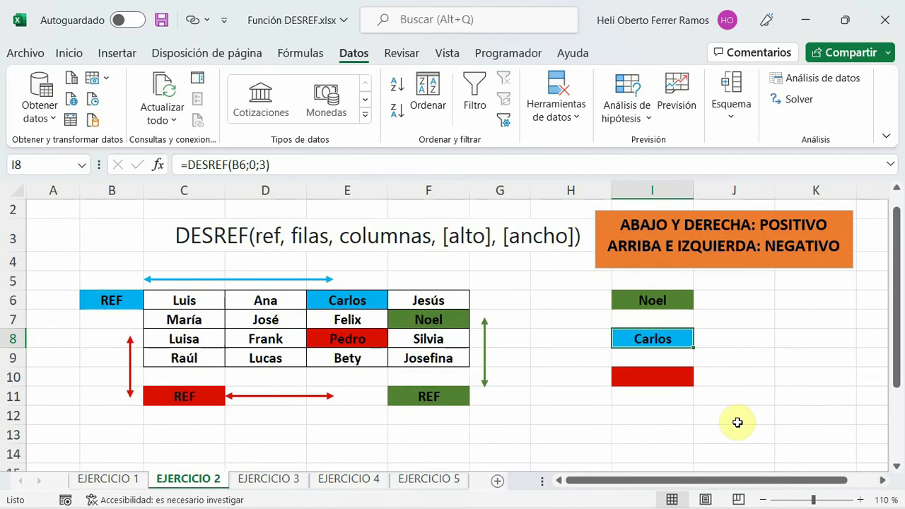
click(658, 378)
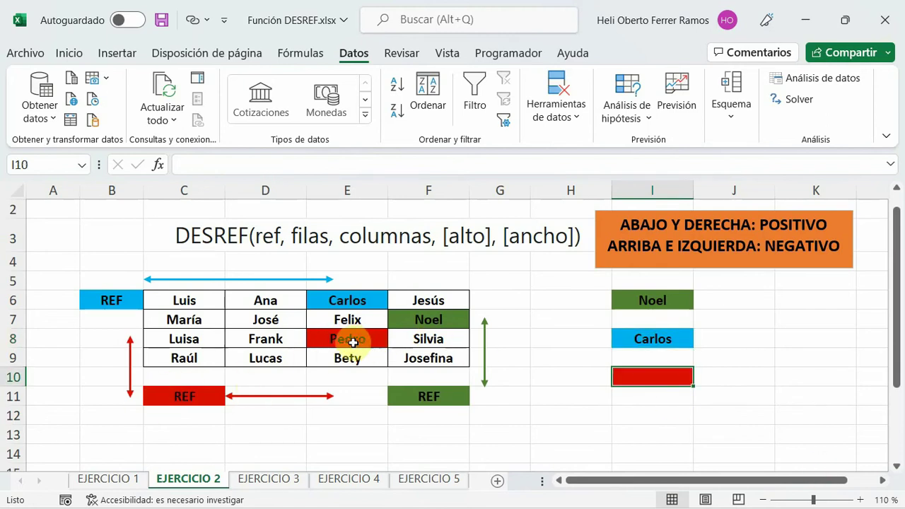
Step: Enter =DESREF(C11;-3;2) in the red cell I10 so it shows Pedro
click(194, 167)
text(d)
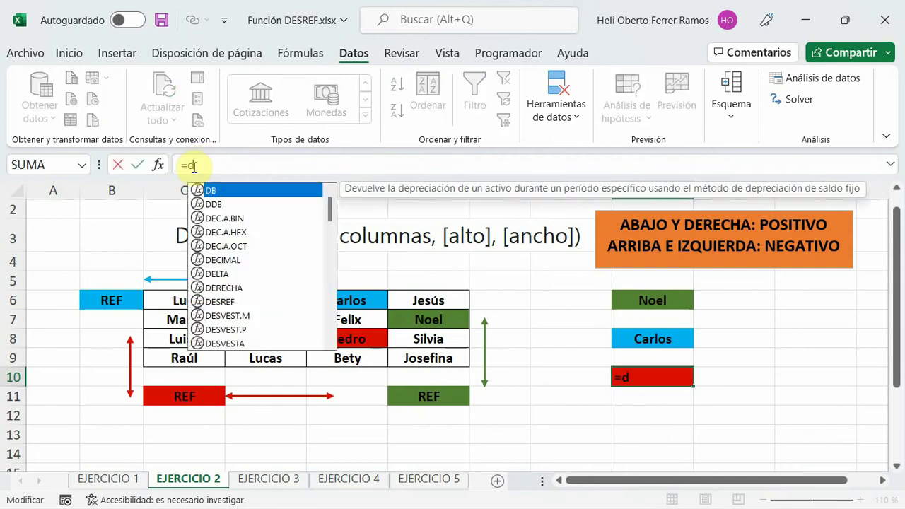
text(esr)
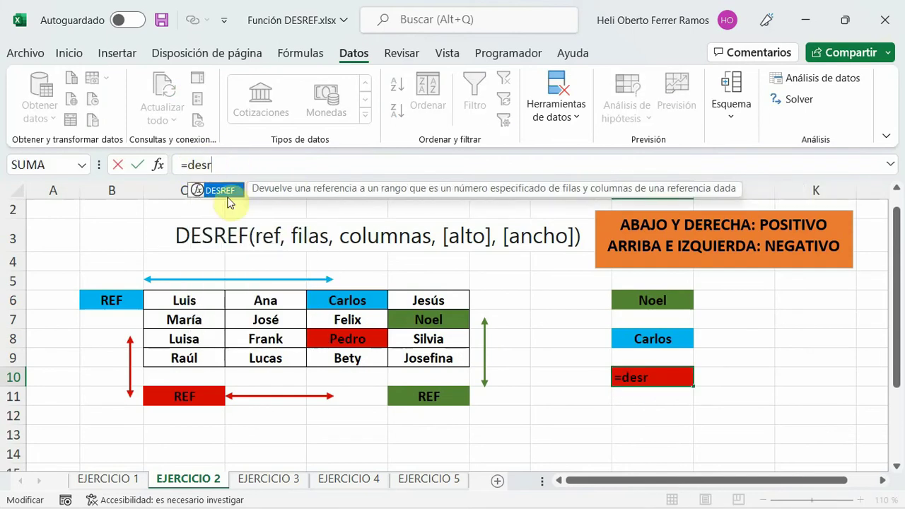
double_click(225, 197)
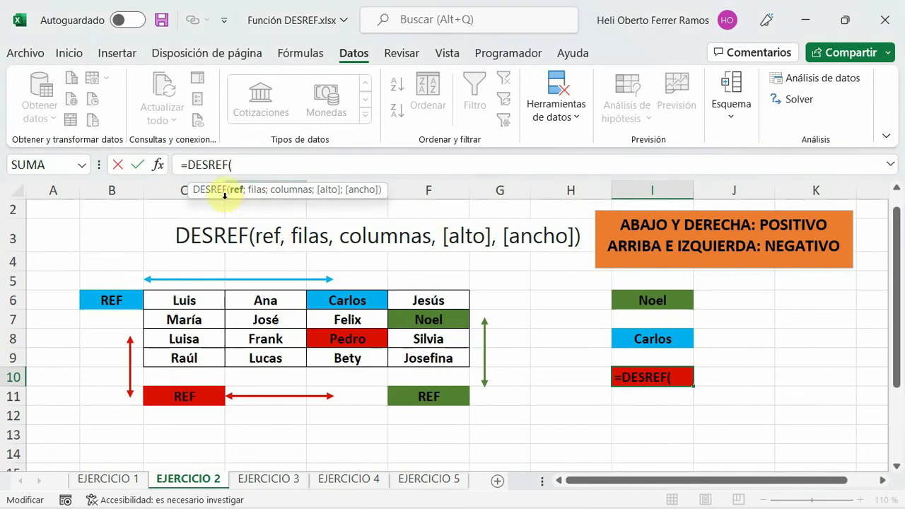
click(171, 398)
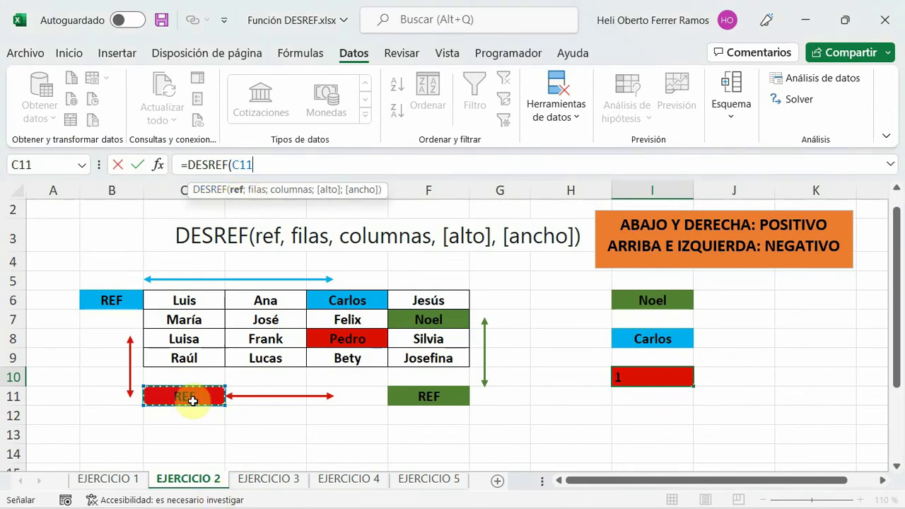
text(;-3)
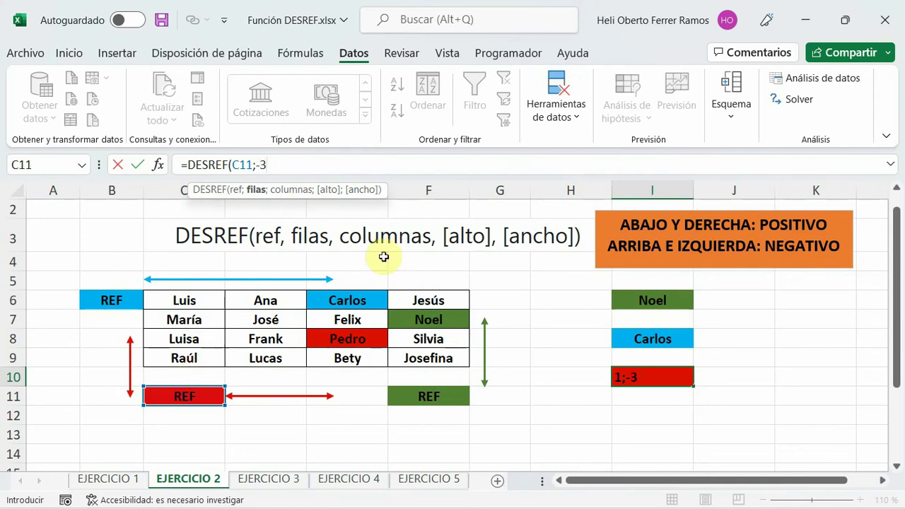
text(;2)
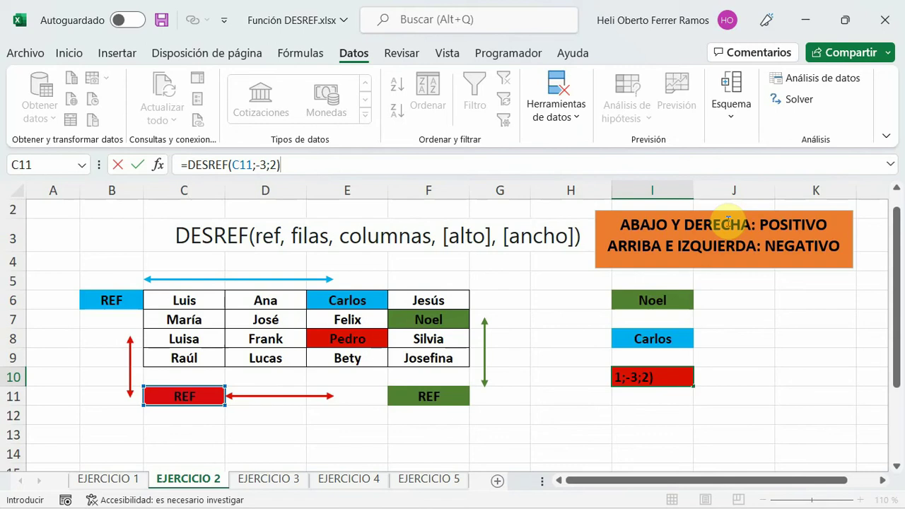
key(Return)
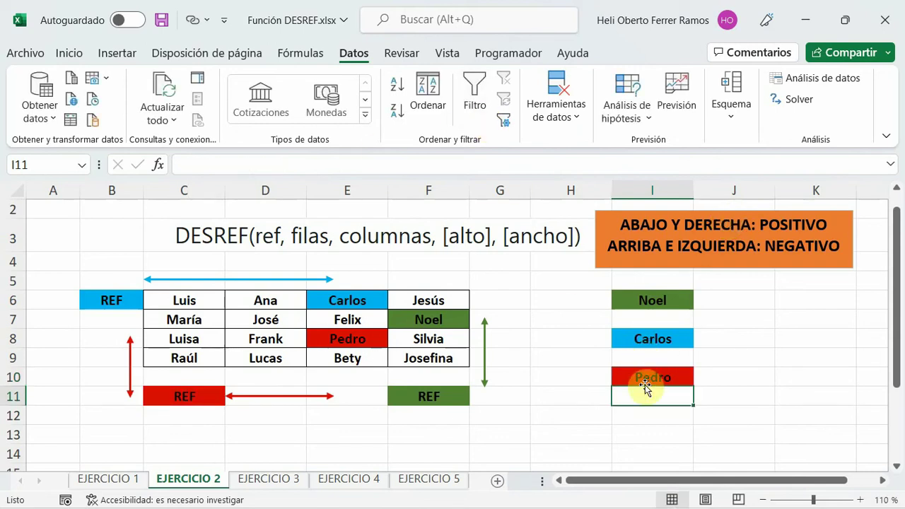
click(646, 382)
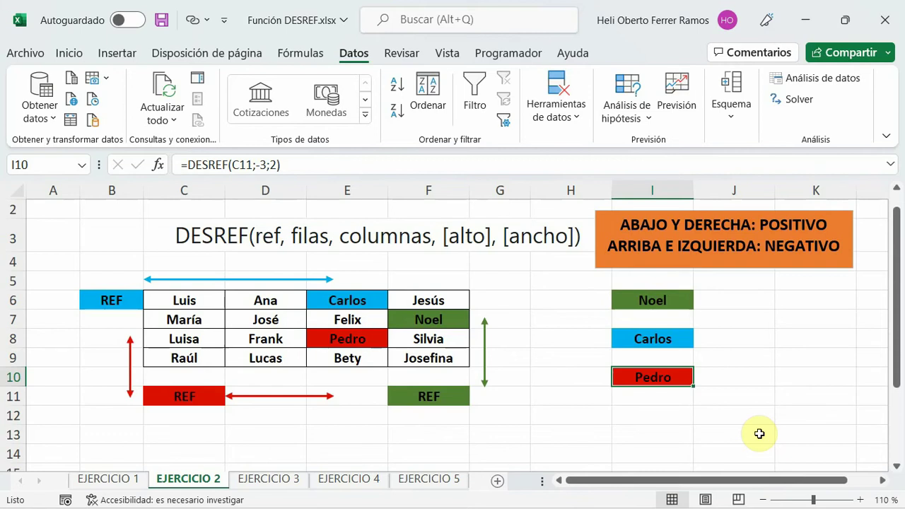
click(280, 467)
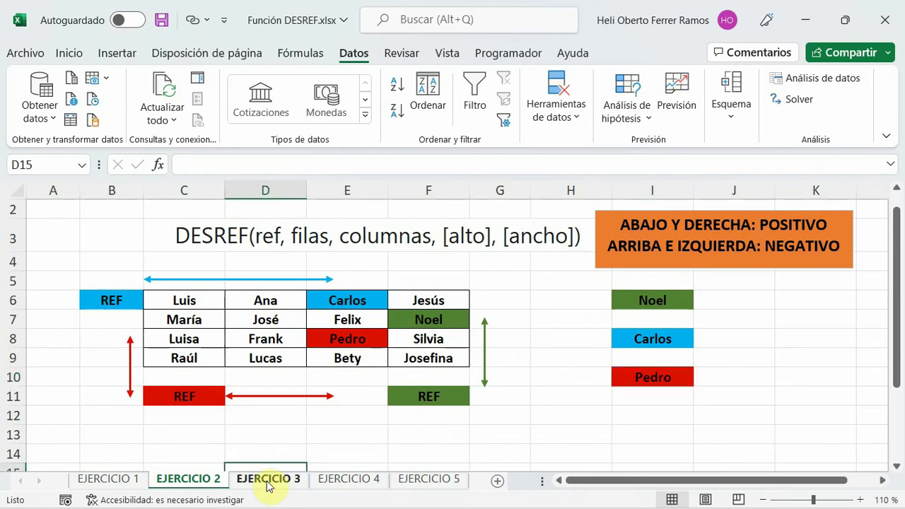
Step: Go to the EJERCICIO 3 sheet and point out target G5 and Luis in B4 as the block start
click(268, 480)
click(625, 415)
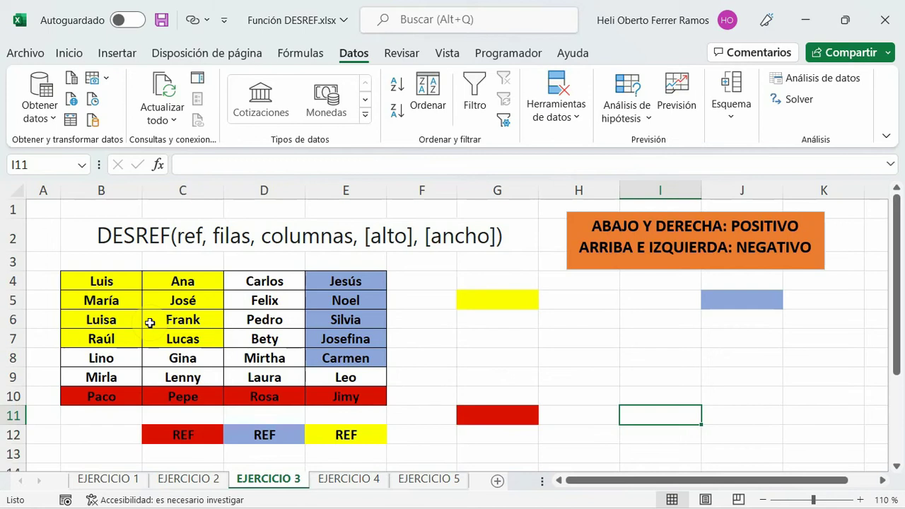
click(487, 302)
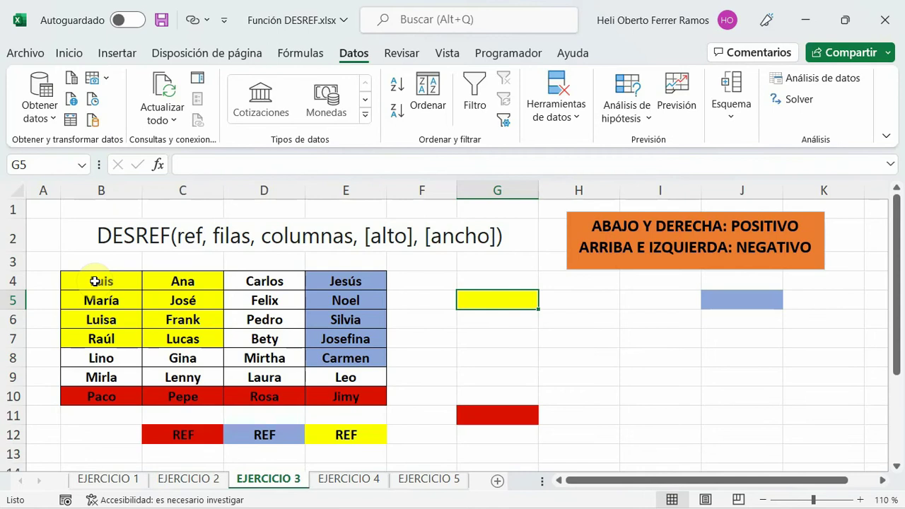
click(94, 282)
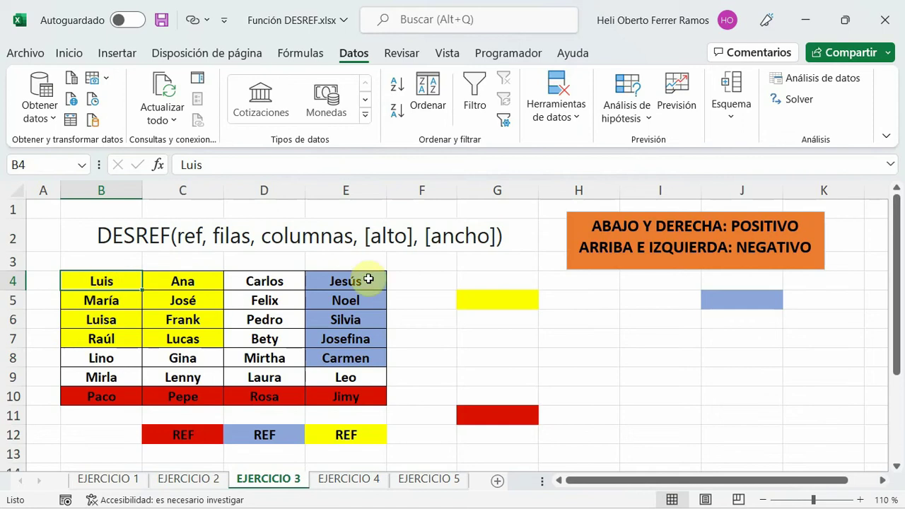
click(504, 301)
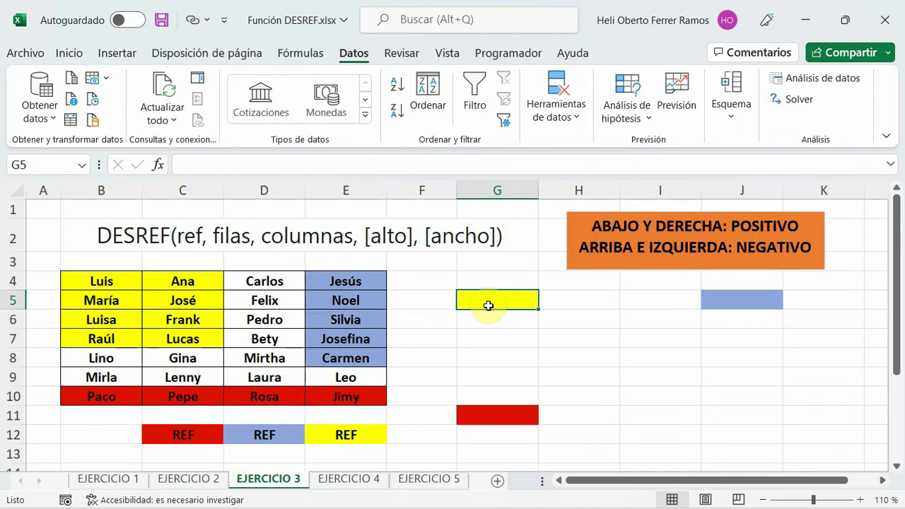
Step: Enter =DESREF(E12;-8;-3;4;2) in G5 to spill the 4×2 block from Luis to Lucas
click(226, 167)
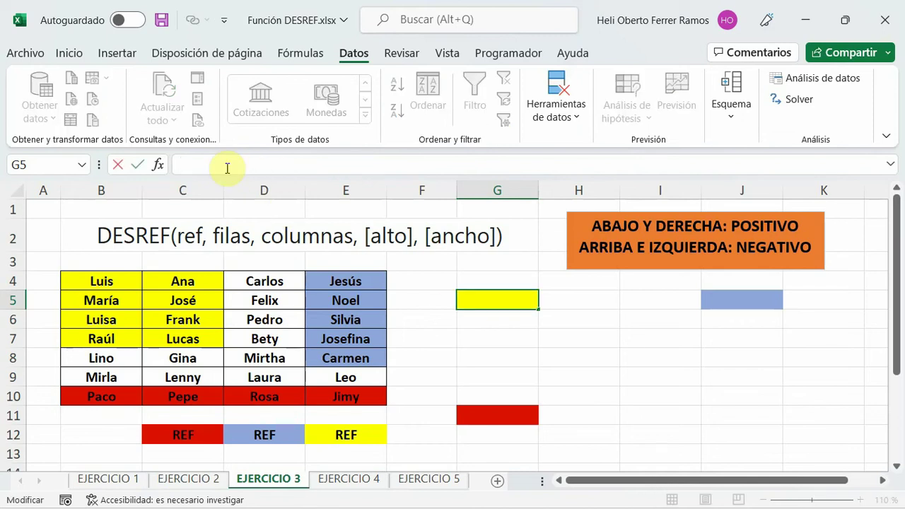
text(=des)
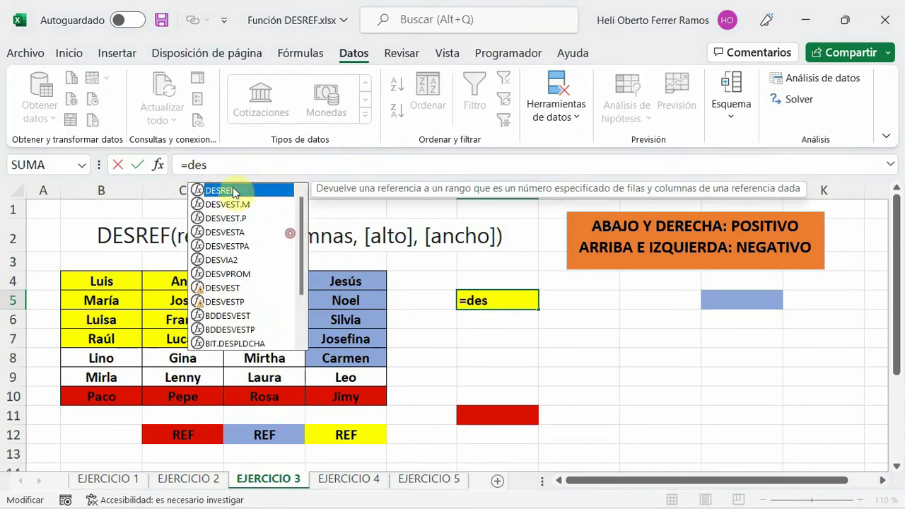
double_click(234, 190)
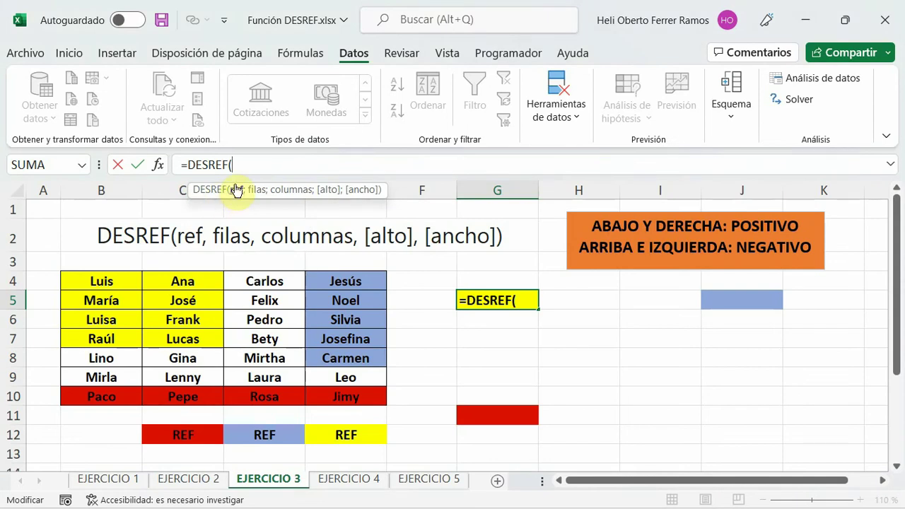
click(345, 433)
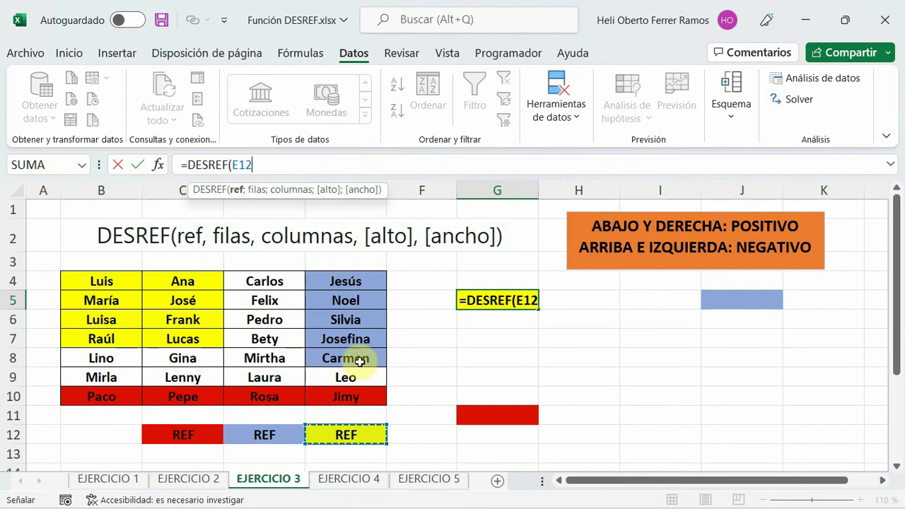
text(;-8)
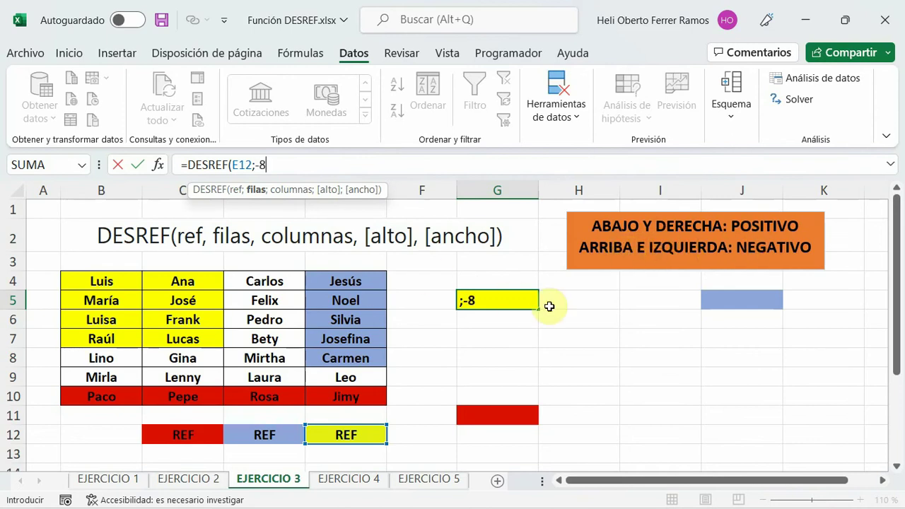
text(;-3)
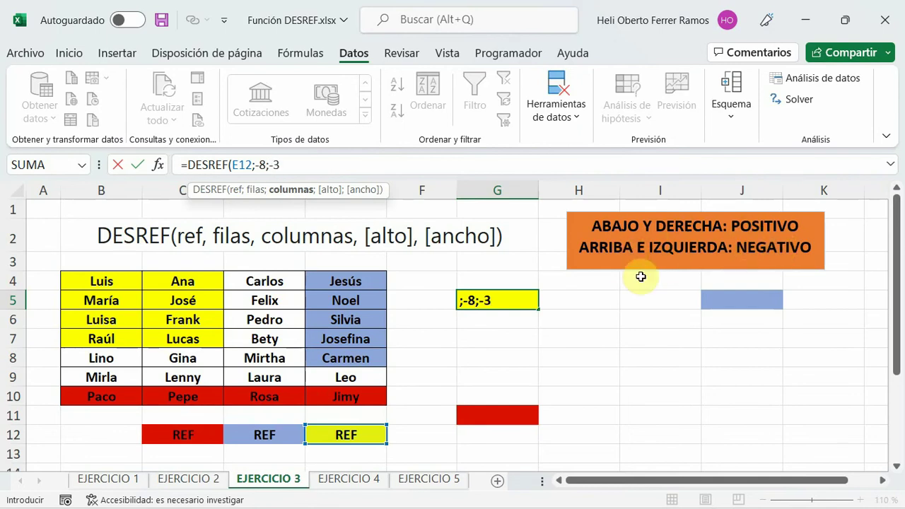
text(;4;2)
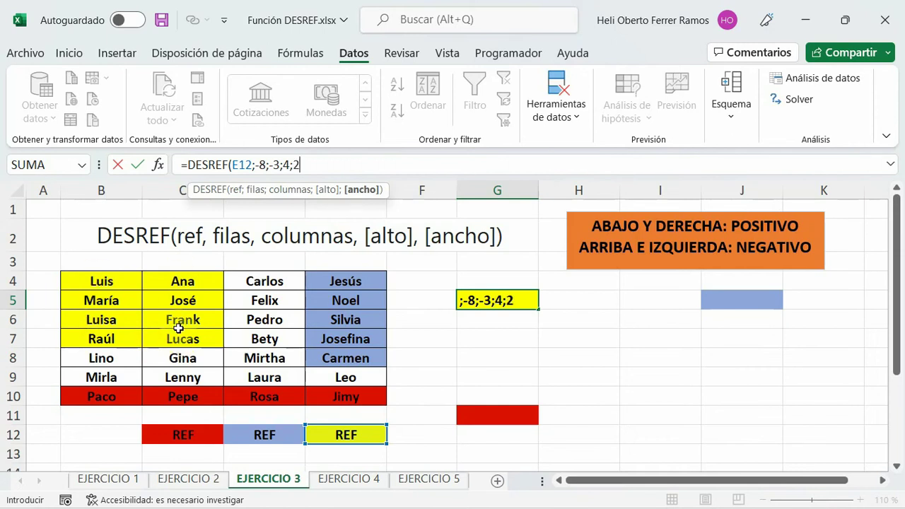
text())
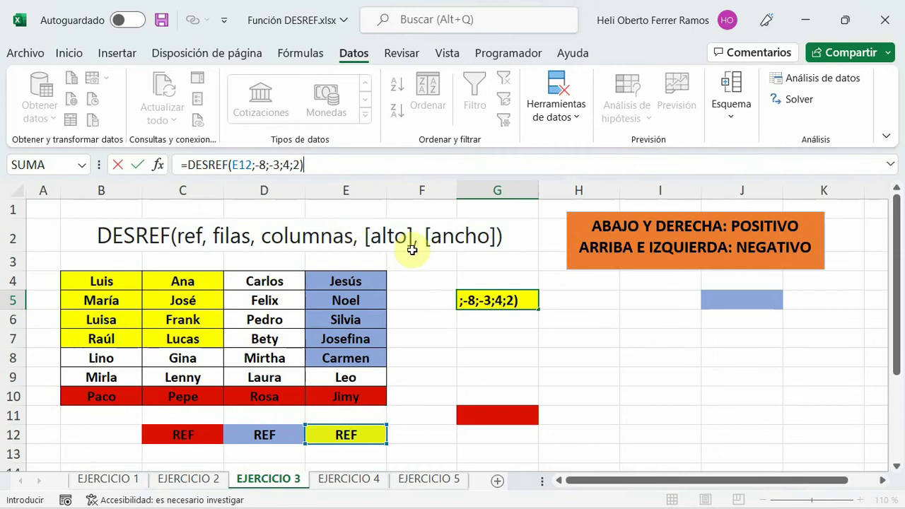
key(Return)
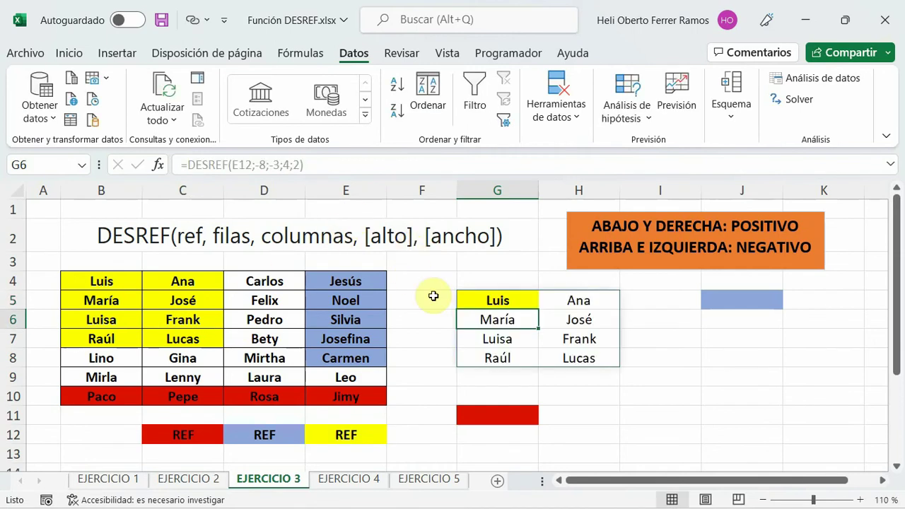
Step: Give the spilled names in G5:H8, Luis through Lucas, a yellow fill
click(609, 393)
drag(499, 300, 567, 365)
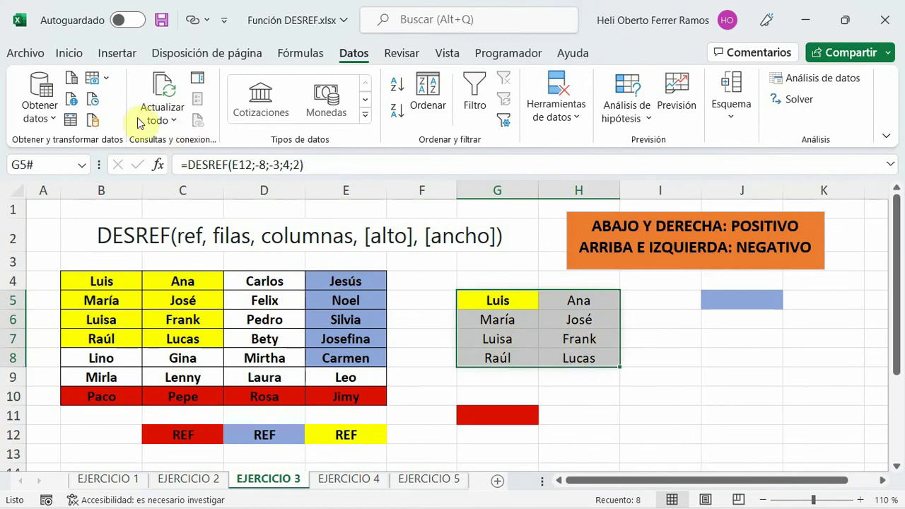
click(70, 57)
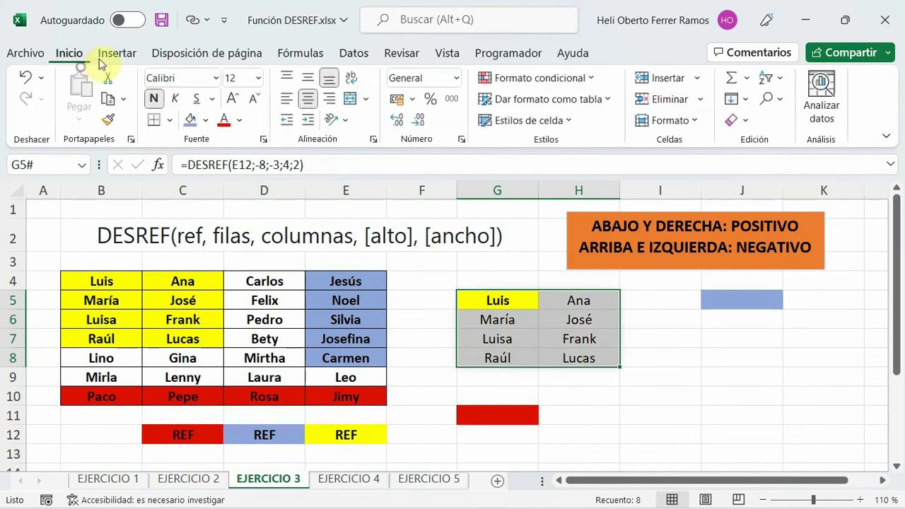
click(206, 120)
click(228, 275)
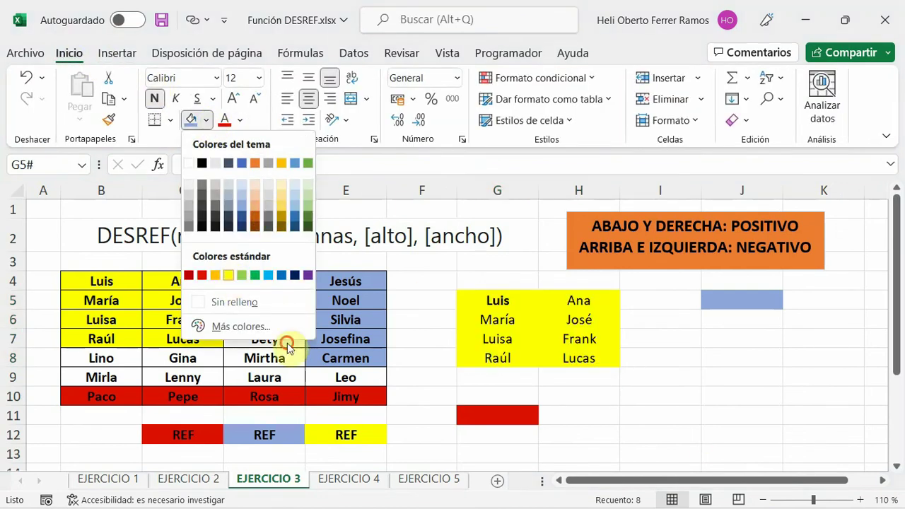
click(625, 435)
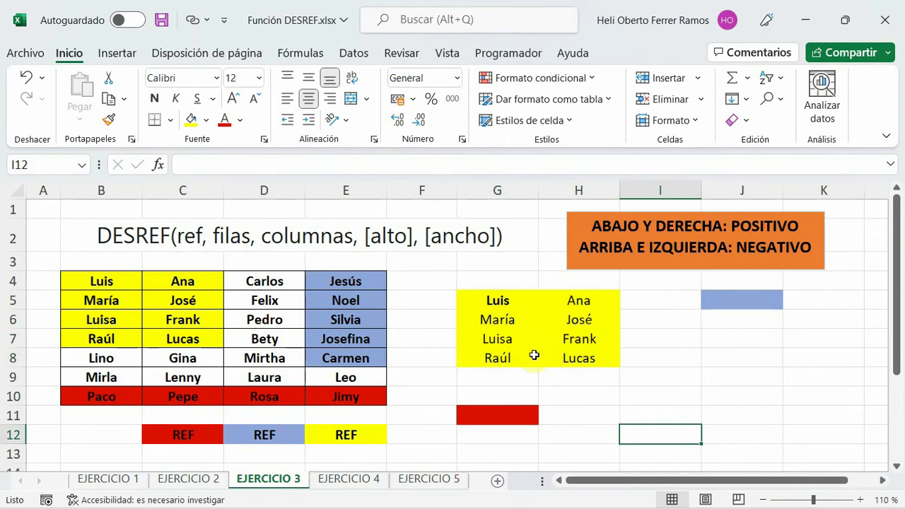
click(578, 358)
click(601, 397)
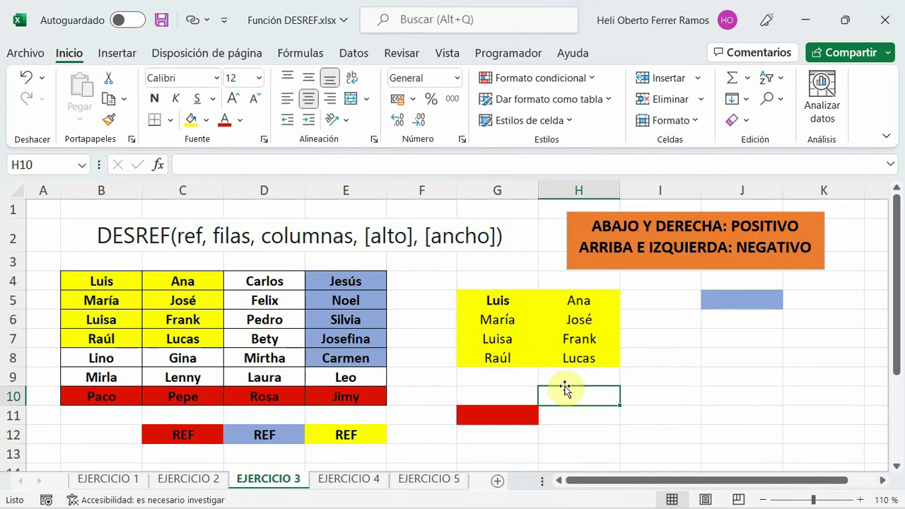
click(742, 294)
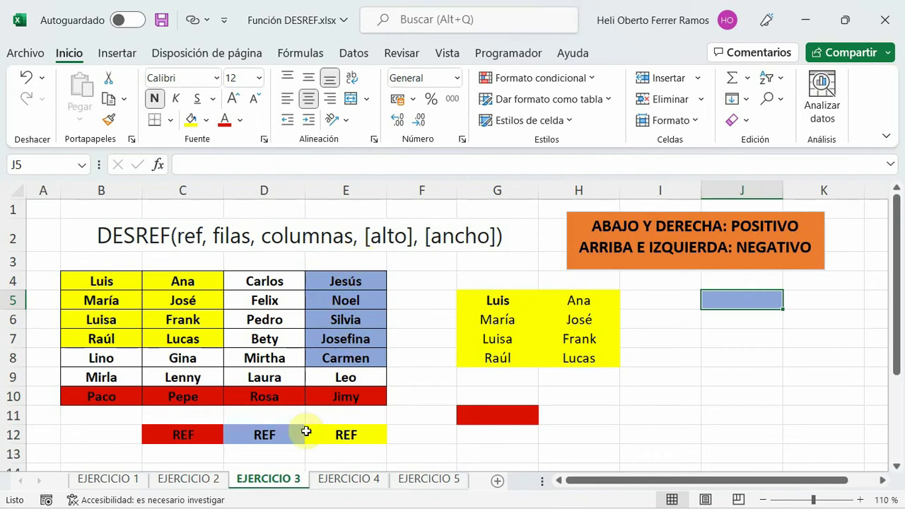
Step: Enter =DESREF(D12;-8;1) in the blue cell J5 so it returns Jesús
click(216, 166)
text(=)
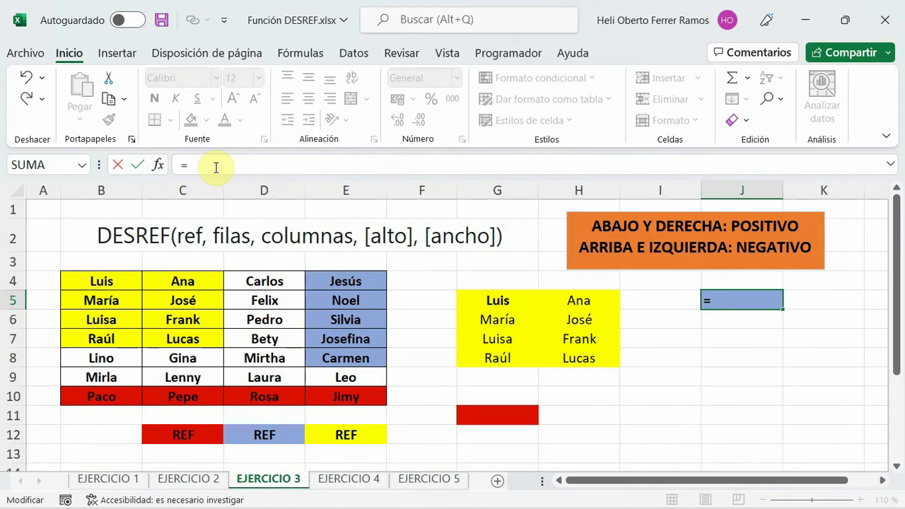
text(desr)
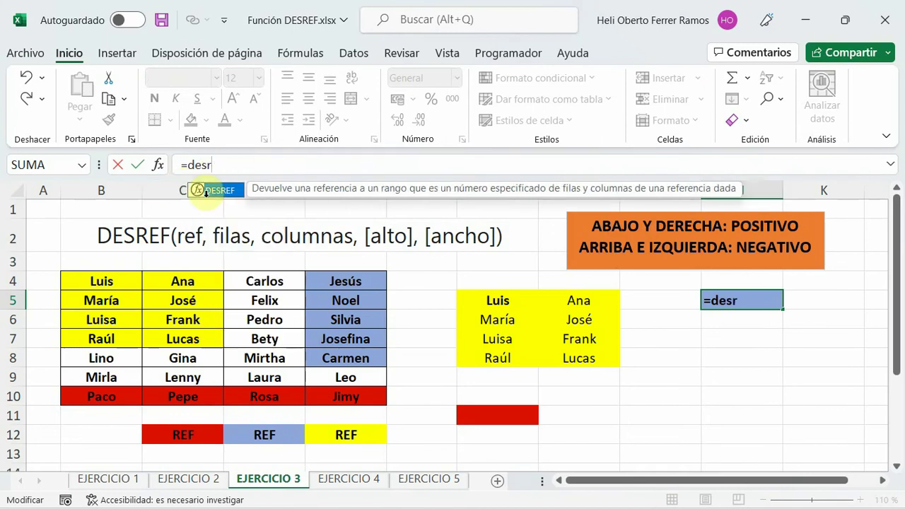
key(Tab)
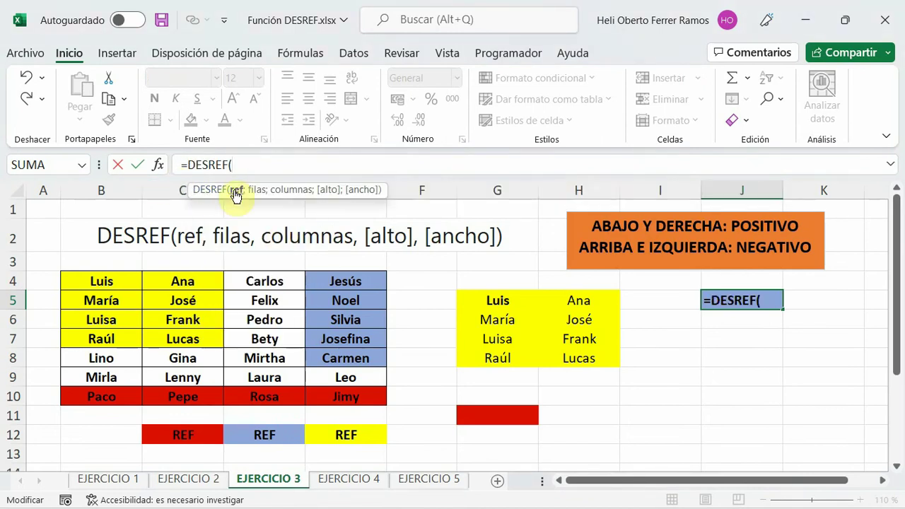
click(244, 432)
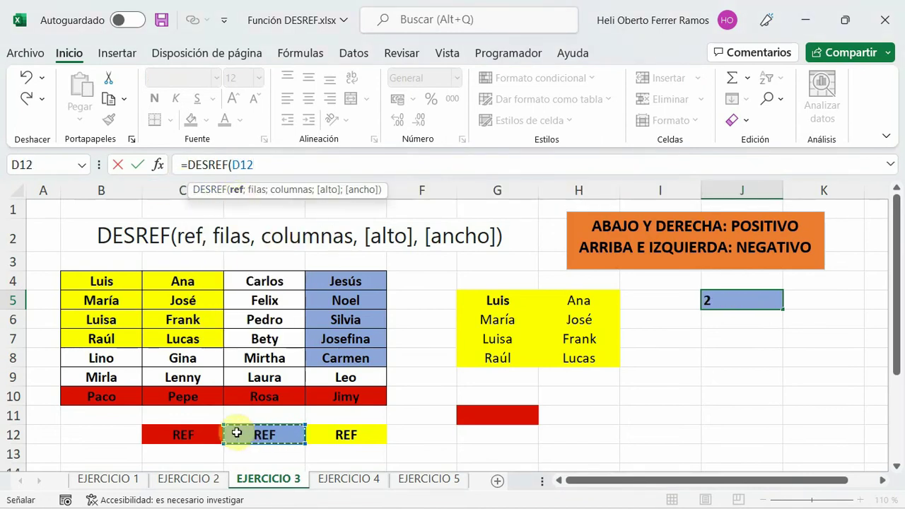
text(;-8)
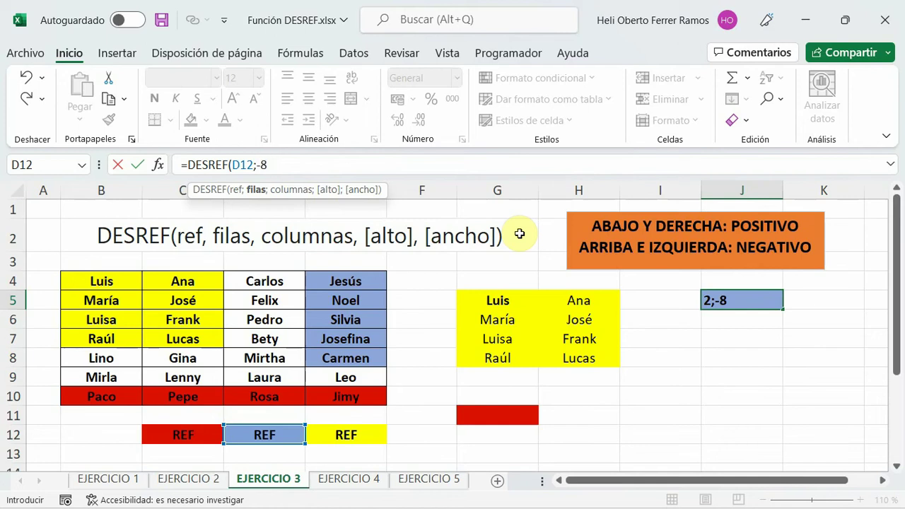
text(;)
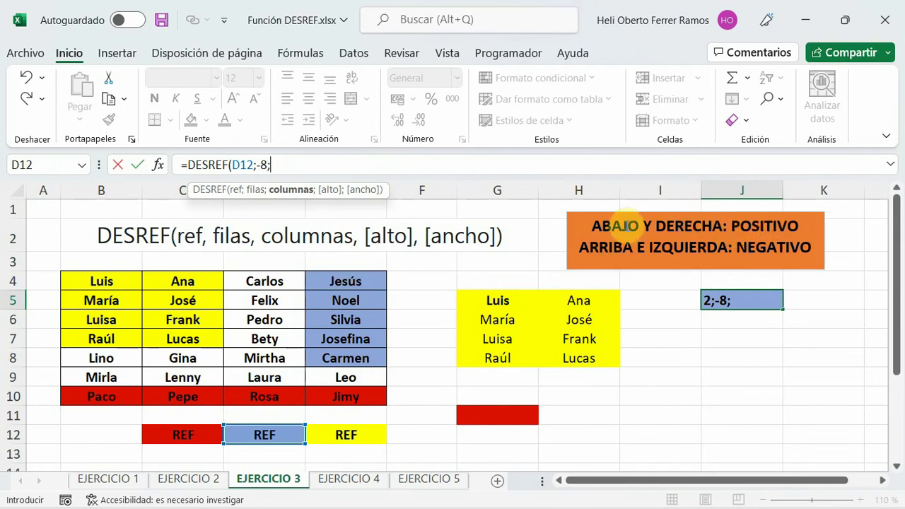
text())
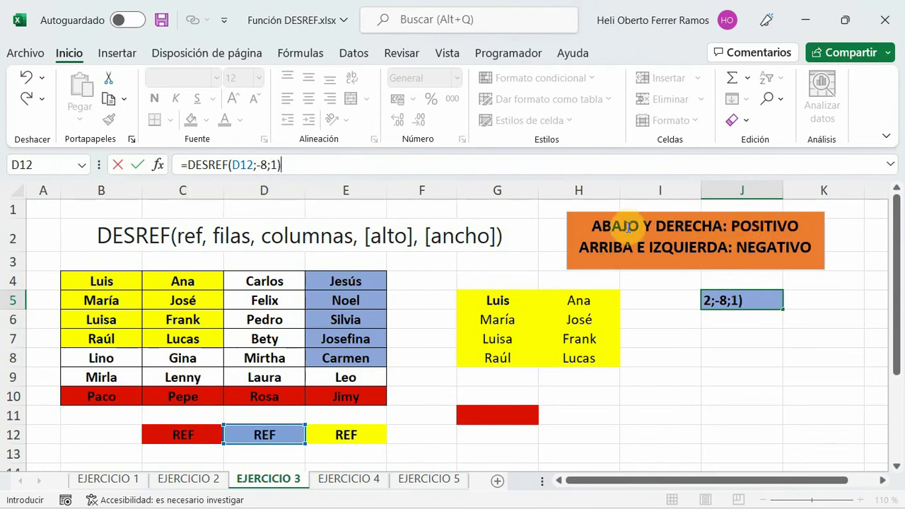
key(Return)
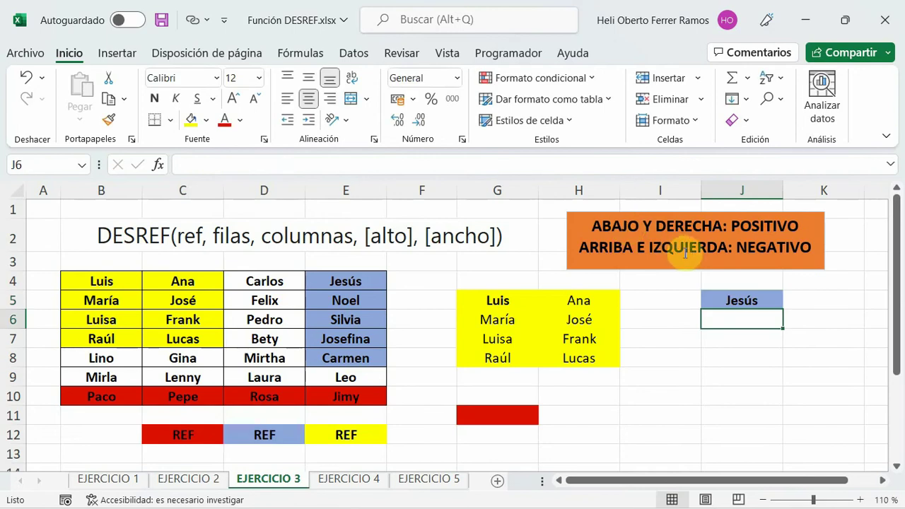
click(724, 299)
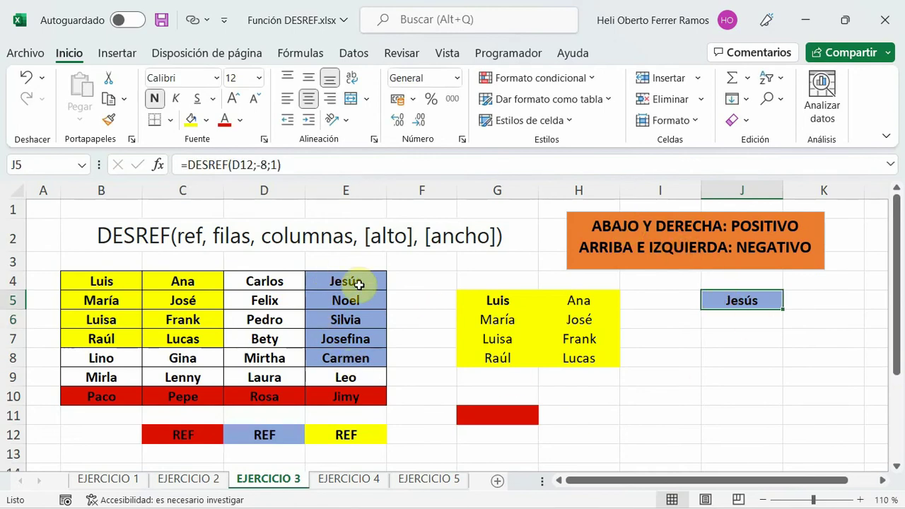
Step: Extend J5's formula to =DESREF(D12;-8;1;5;1) so five names spill into J5:J9
click(280, 167)
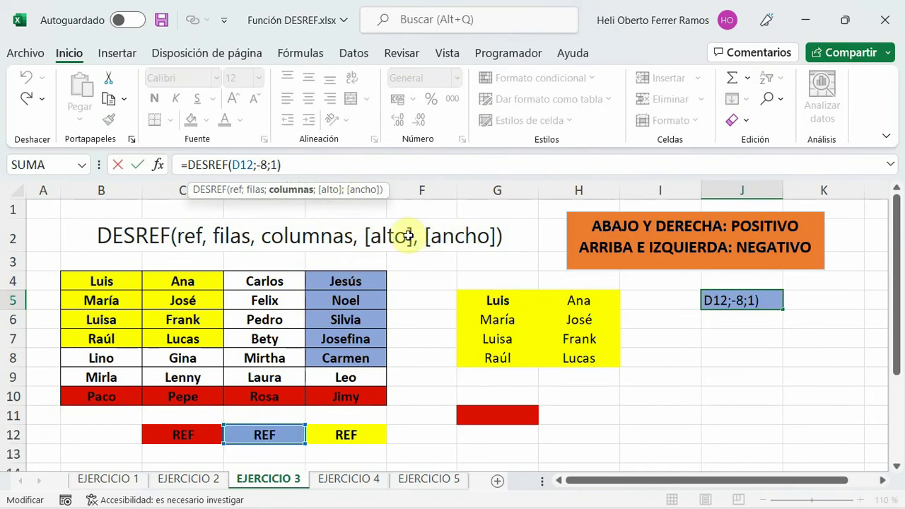
text(;5)
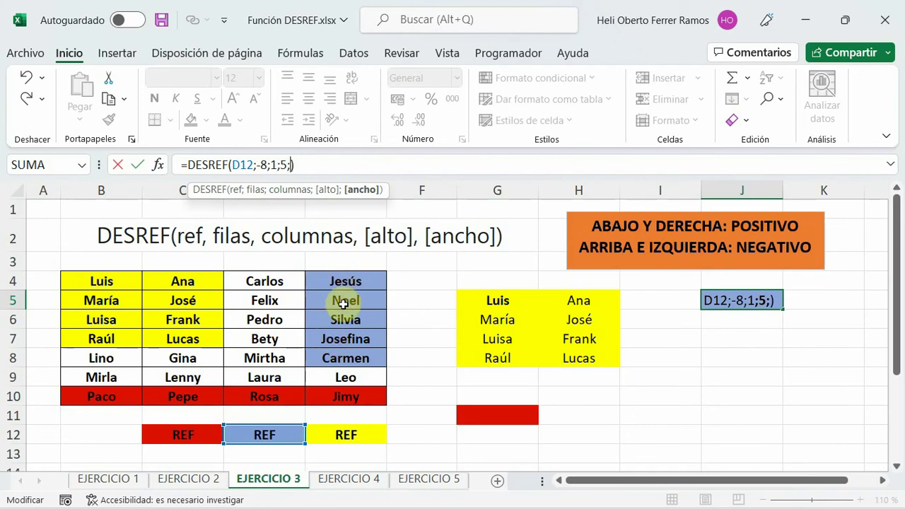
text(1)
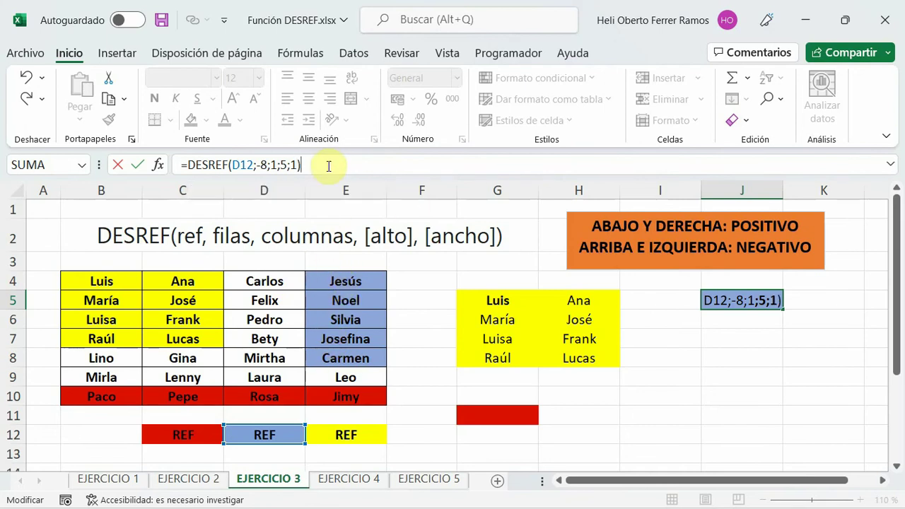
key(Return)
click(654, 395)
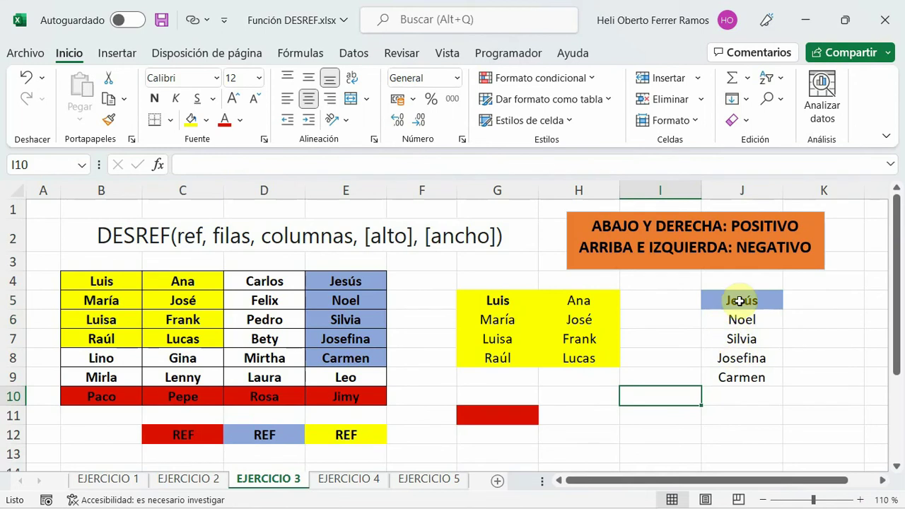
Step: Fill J5:J9 (Jesús to Carmen) blue to match the source column
drag(738, 301, 742, 374)
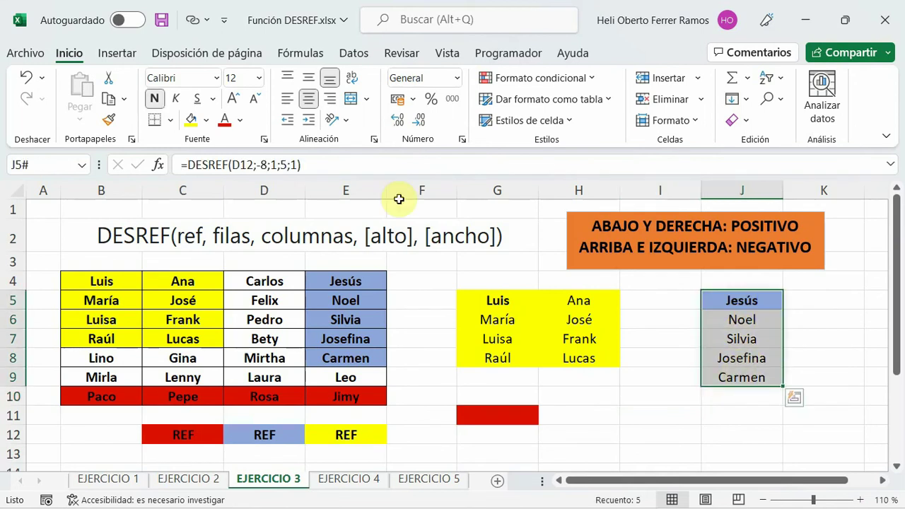
click(206, 120)
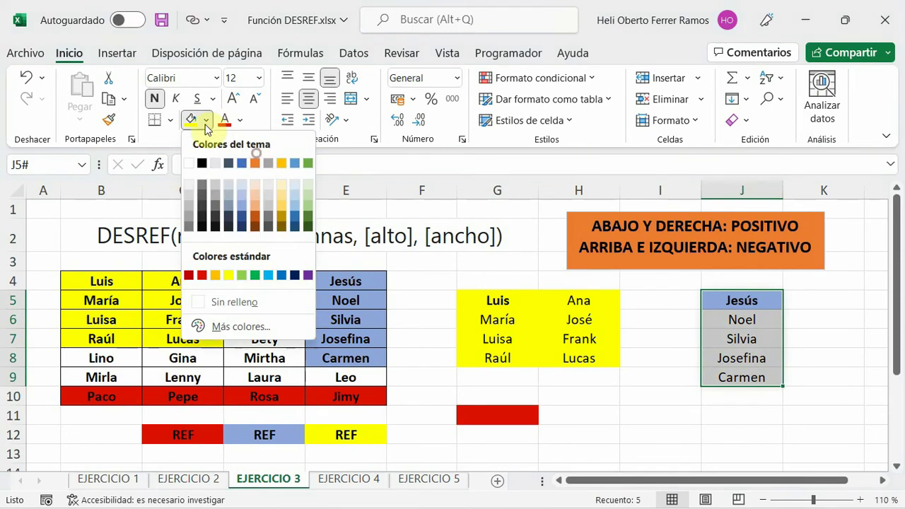
click(241, 211)
click(683, 454)
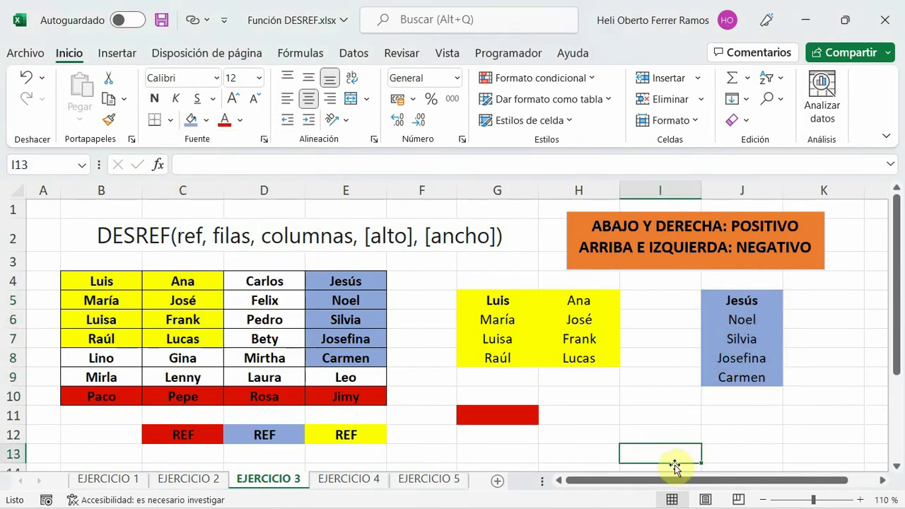
click(513, 416)
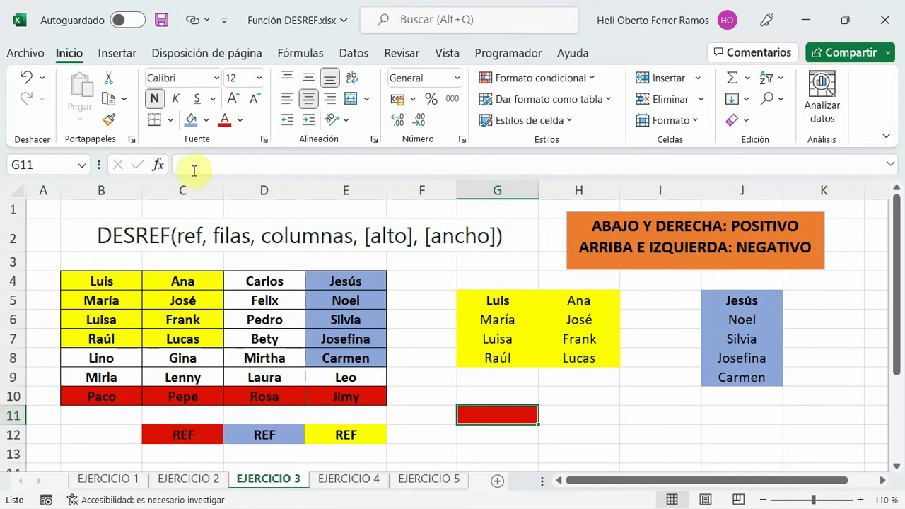
Step: Enter =DESREF(C12;-2;-1;1;4) in G11 to return Paco, Pepe, Rosa and Jimy
text(=)
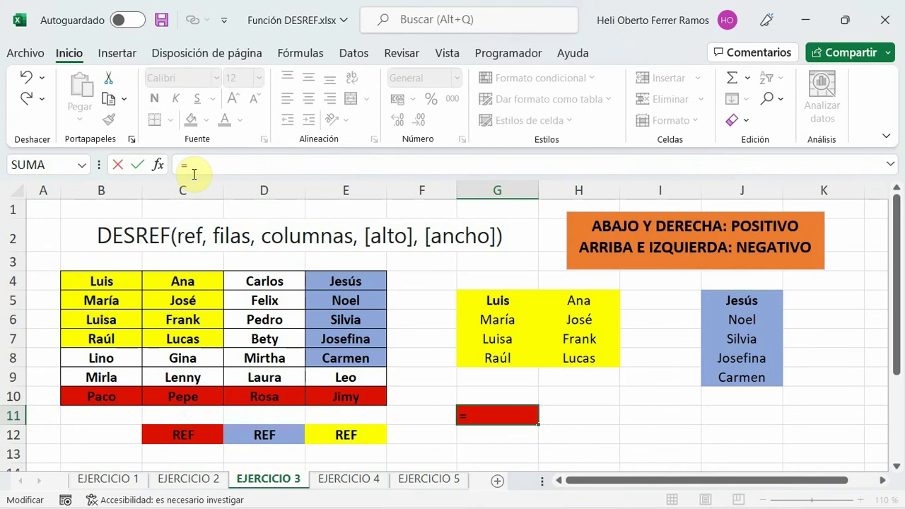
text(desre)
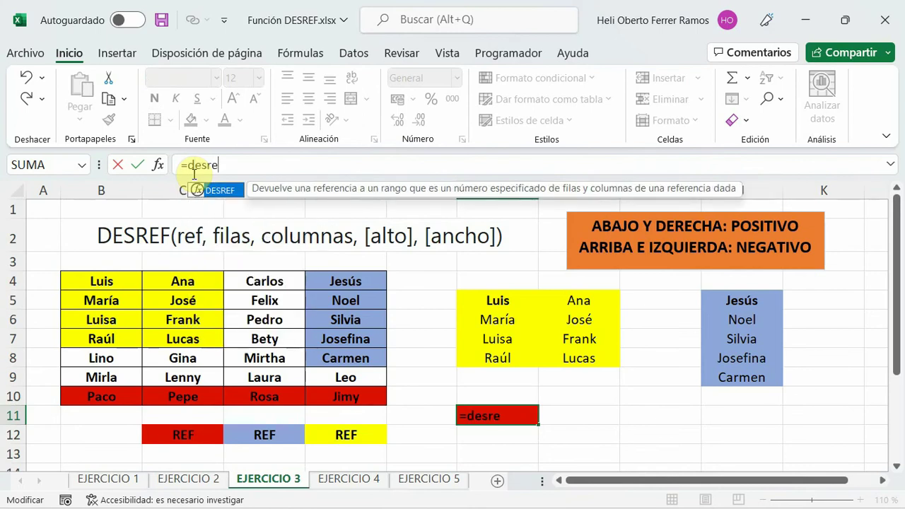
double_click(216, 189)
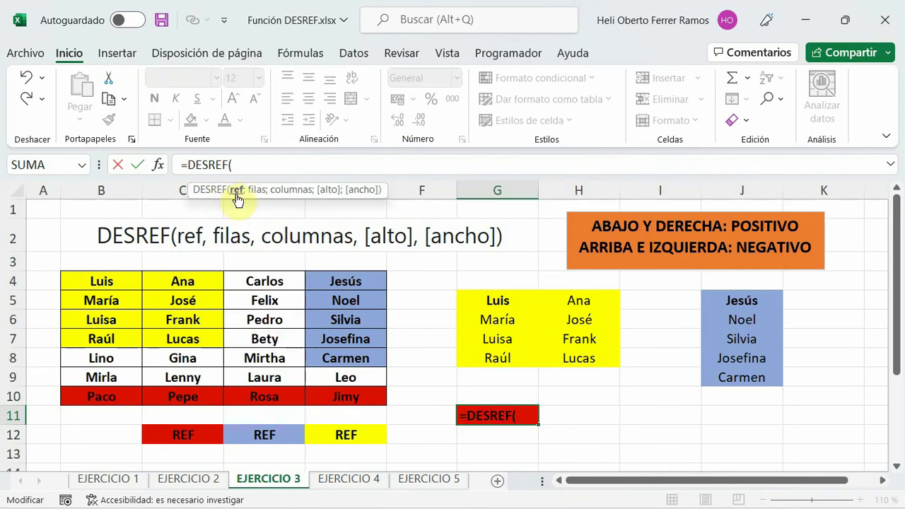
click(186, 430)
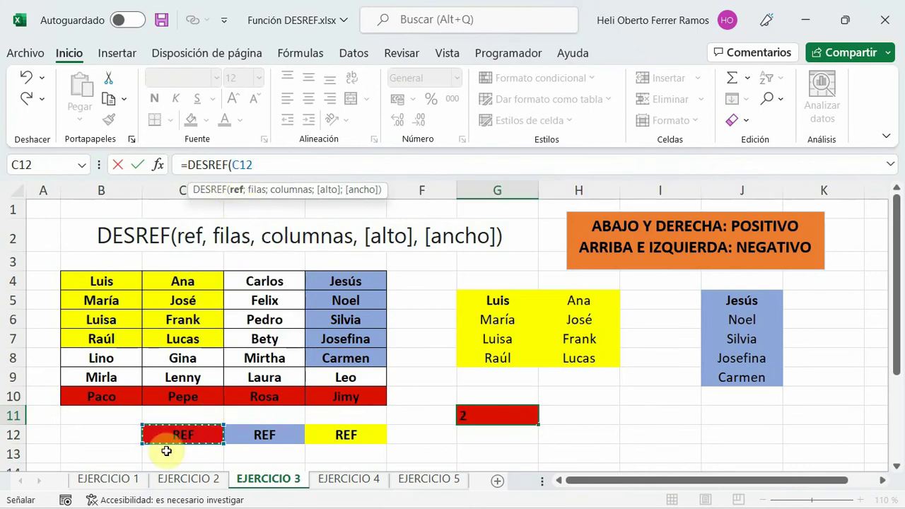
text(;-2)
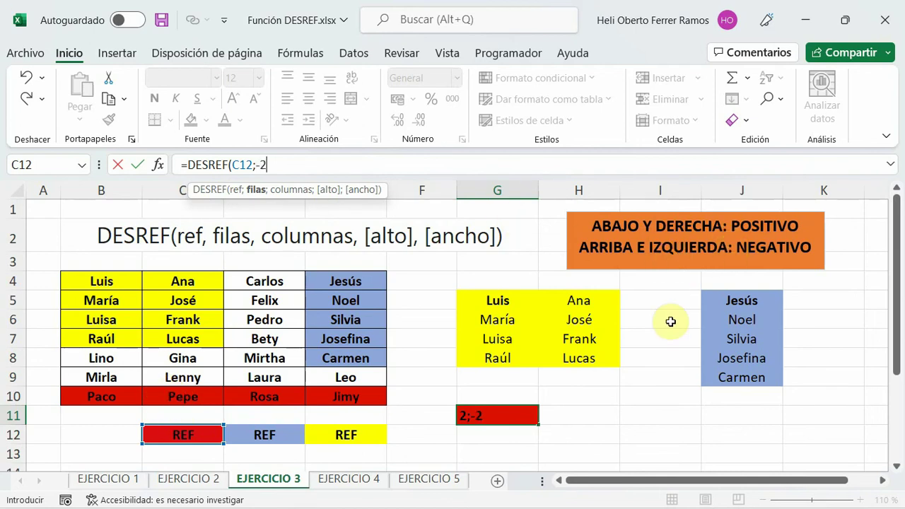
text(;-1)
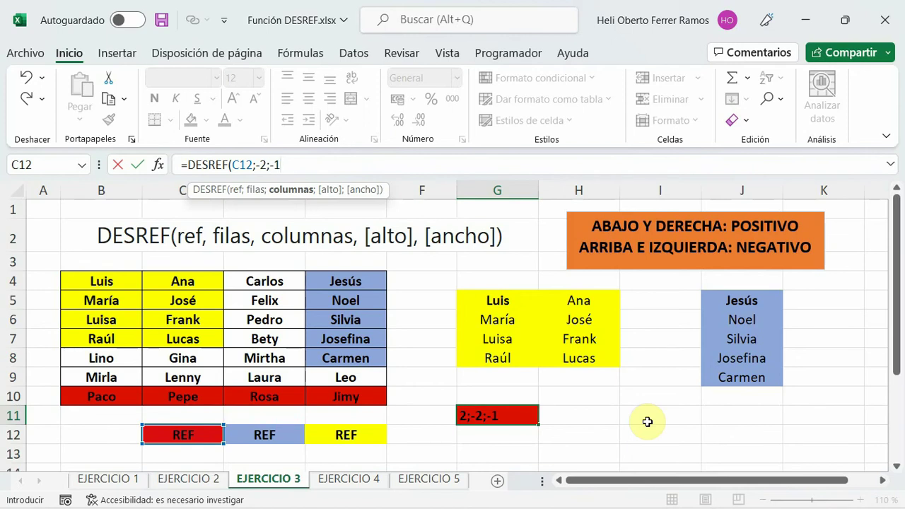
text(;1)
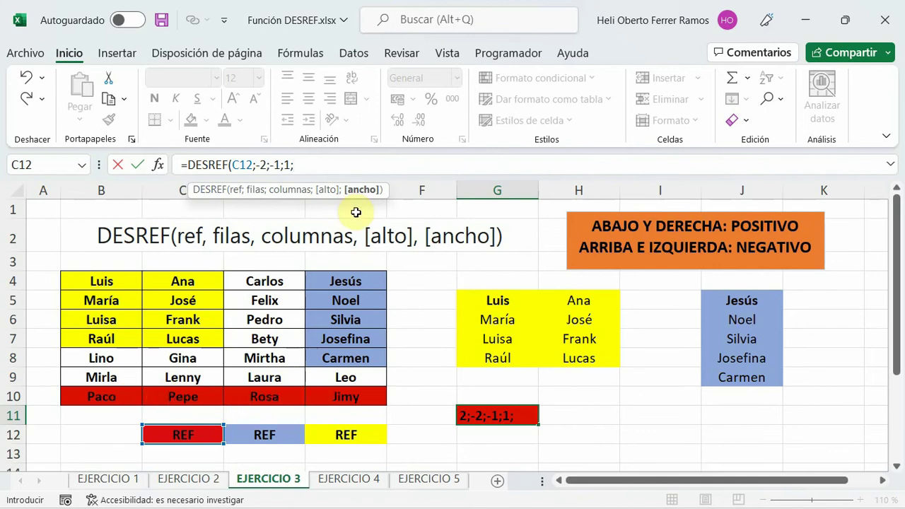
text())
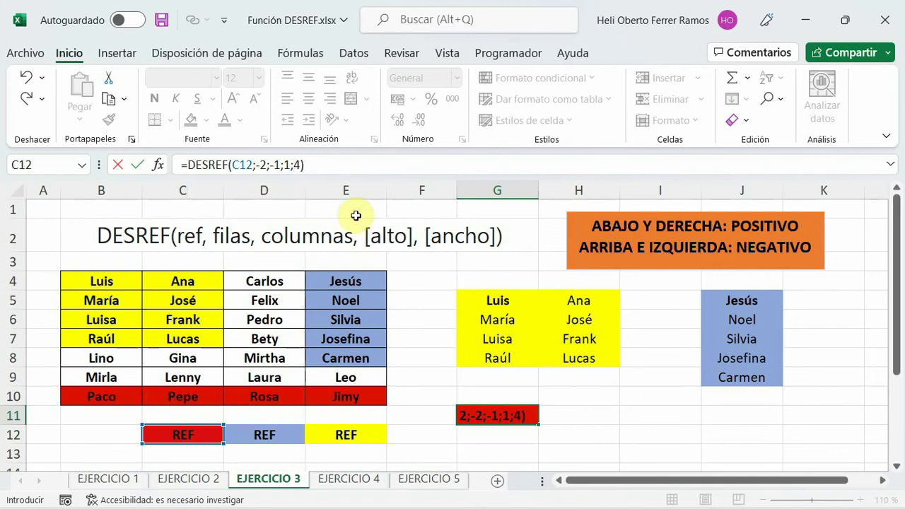
key(Return)
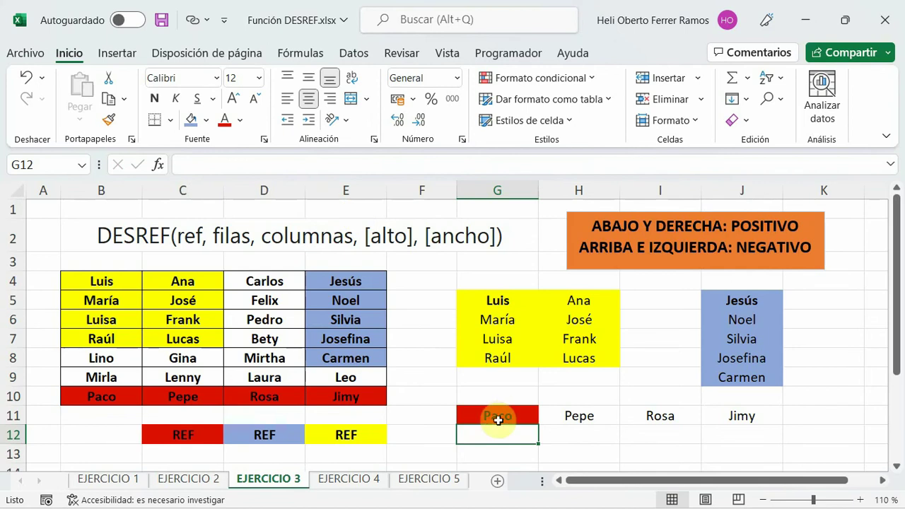
Step: Shade the returned names in G11:J11 red to match the source row
drag(500, 419, 736, 418)
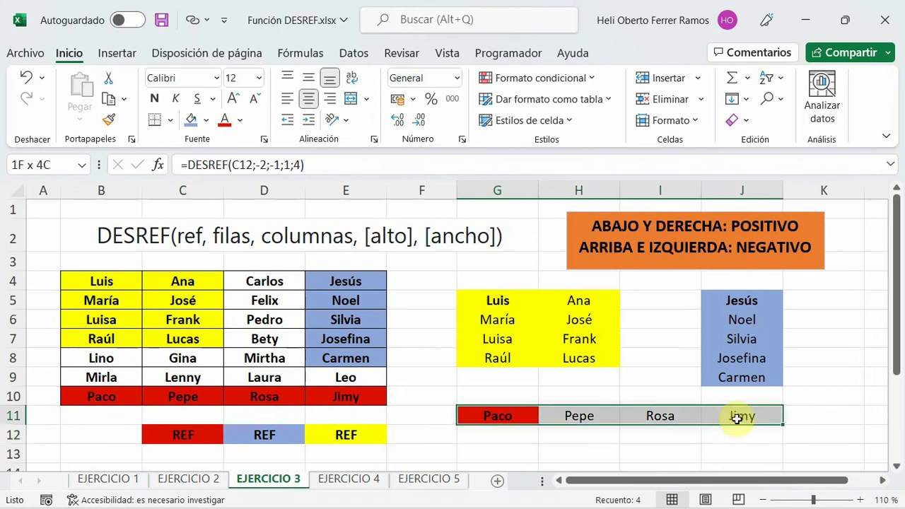
click(207, 122)
click(202, 275)
click(578, 448)
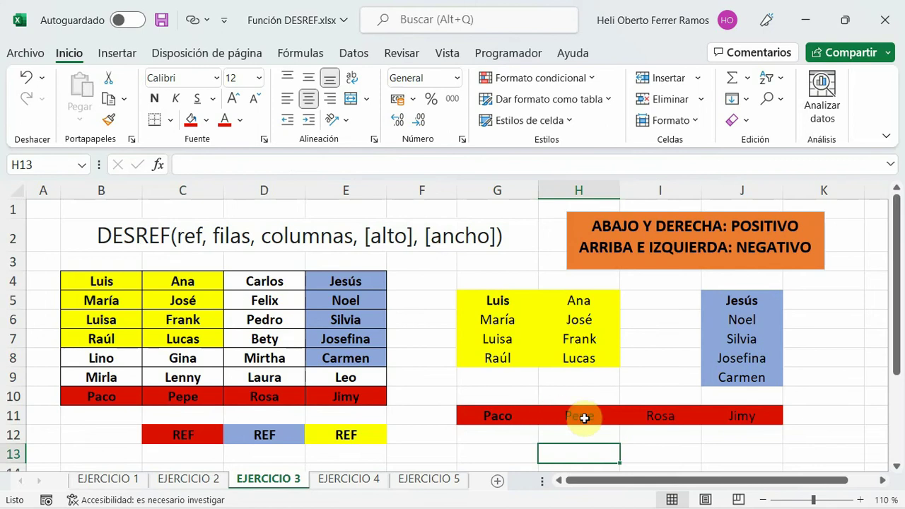
click(746, 439)
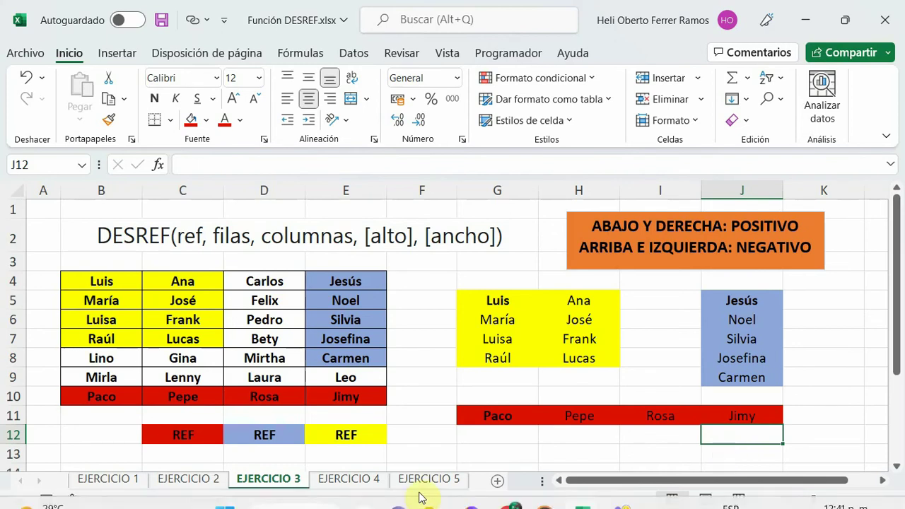
click(350, 481)
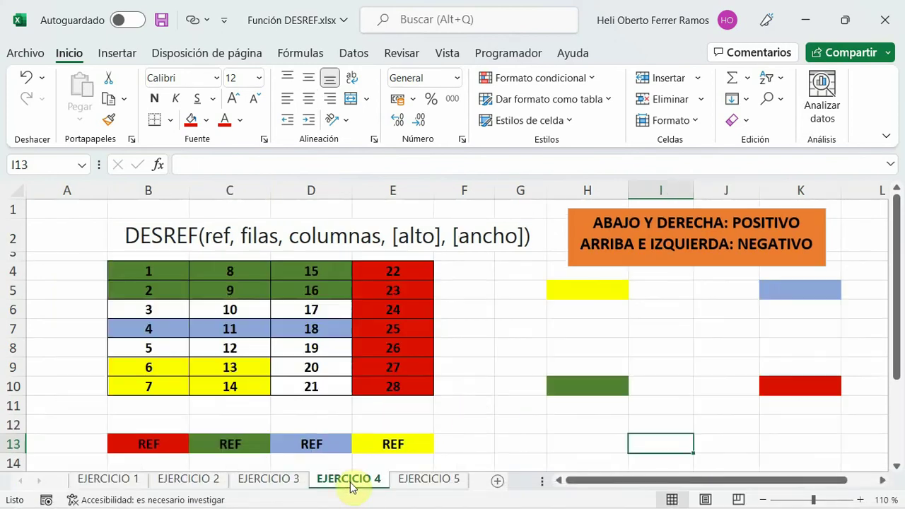
click(472, 422)
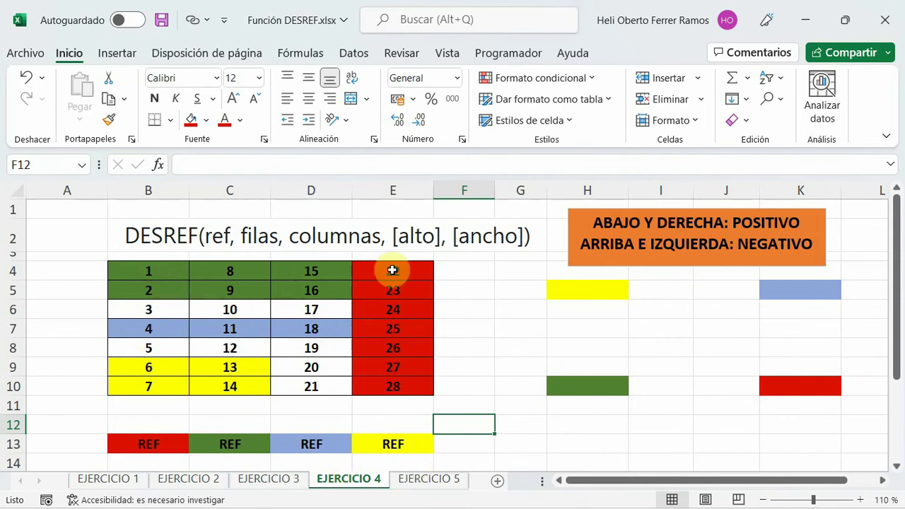
click(559, 290)
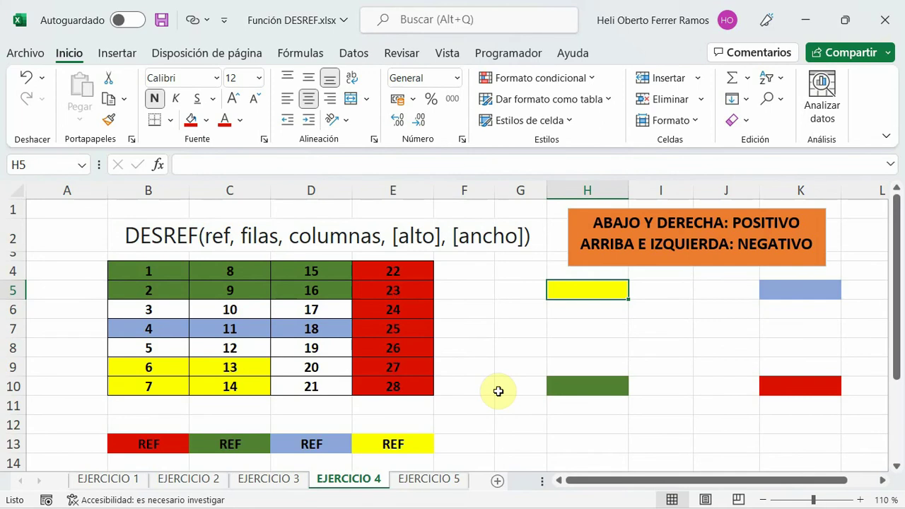
Step: Start H5's formula as =SUMA(DESREF( with E13 as the reference cell
click(217, 167)
text(=)
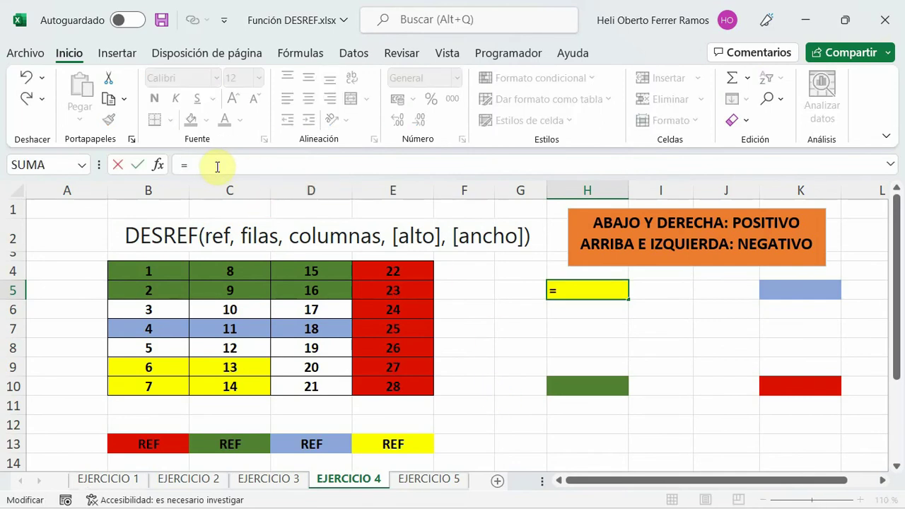
text(suma)
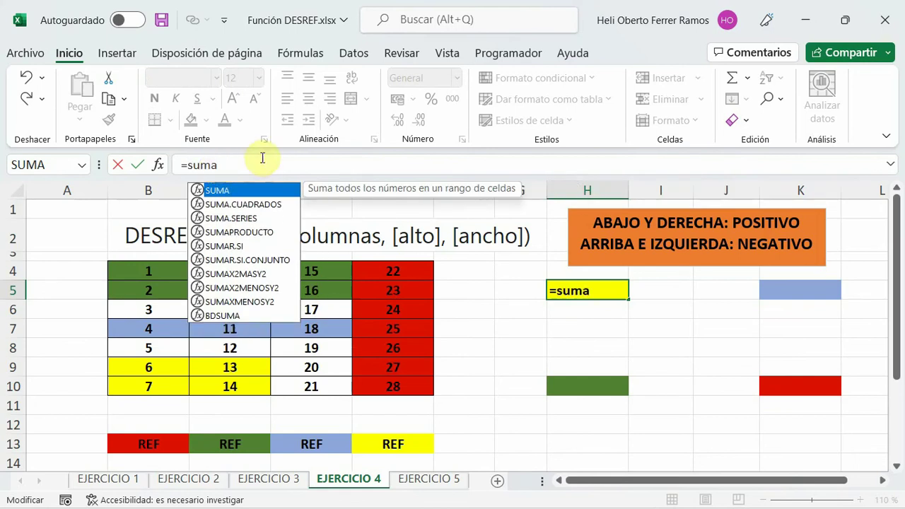
double_click(235, 191)
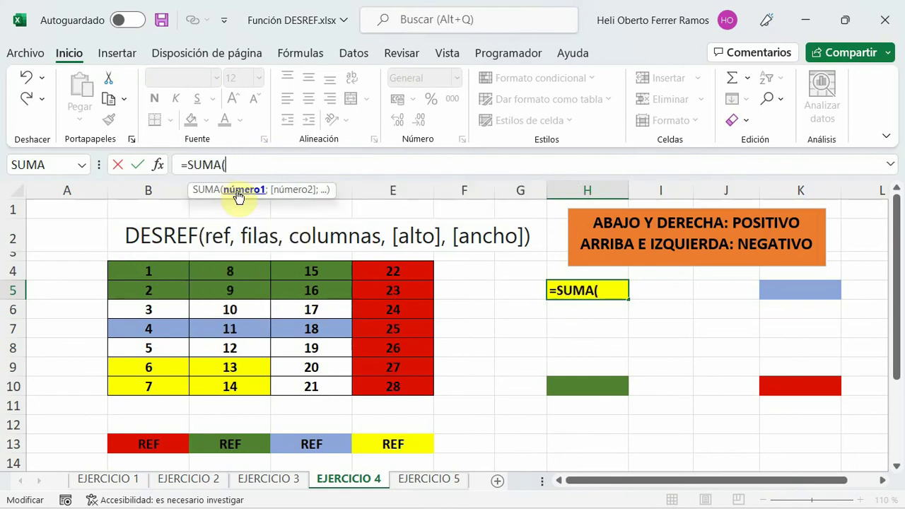
text(desr)
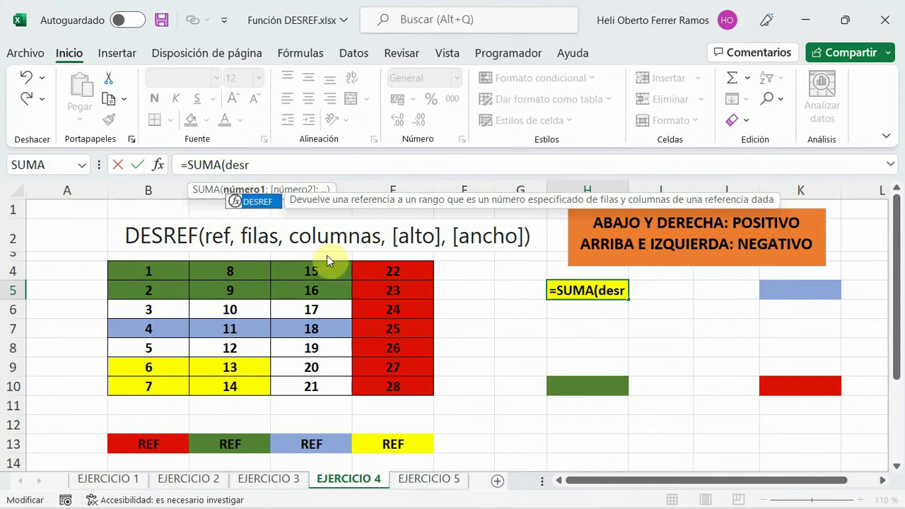
key(Tab)
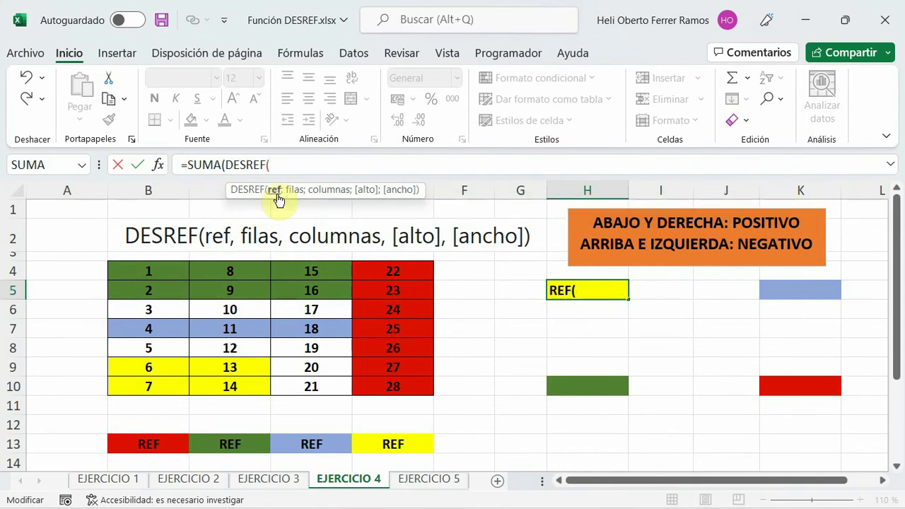
click(392, 443)
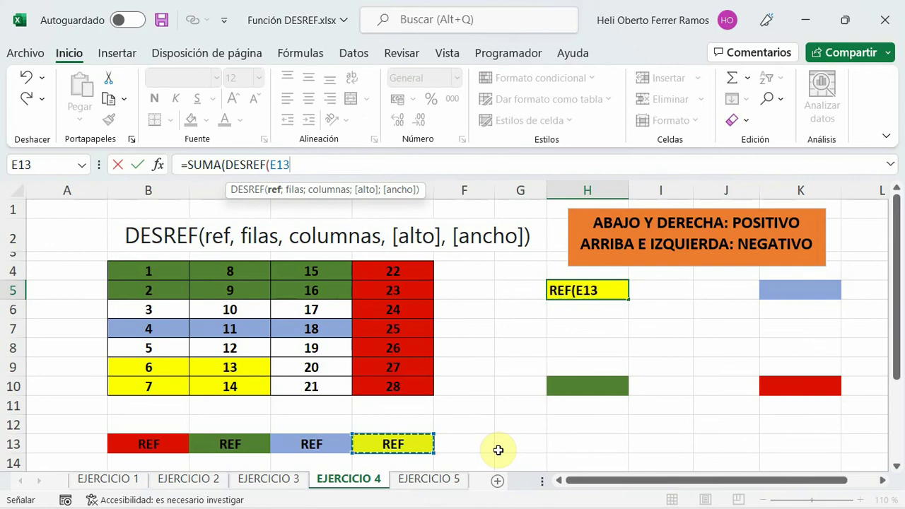
Step: Complete the offsets -4;-3;2;2 so H5 totals the yellow block as 40
text(;-4)
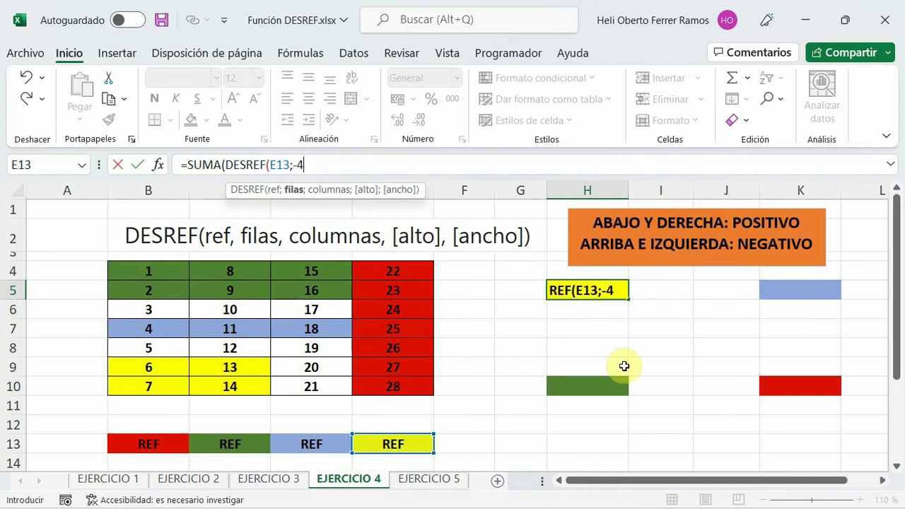
text(;-)
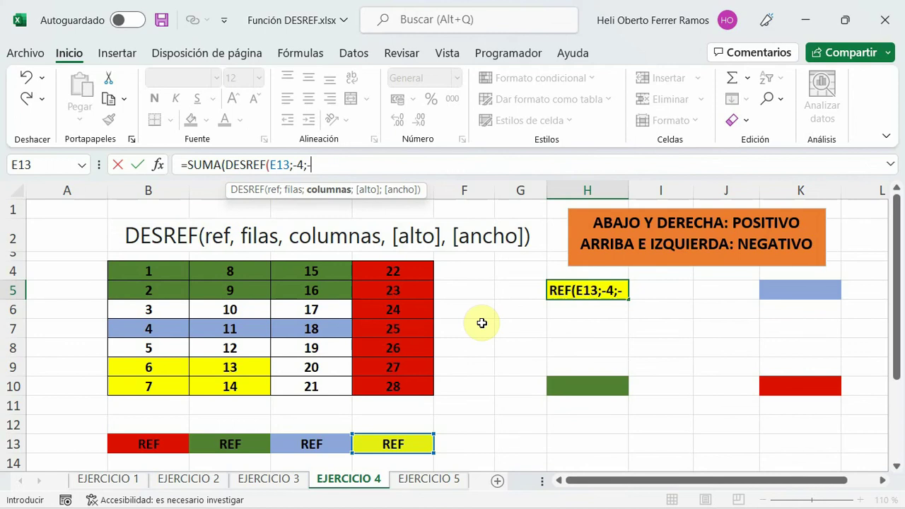
text(3;2;2)
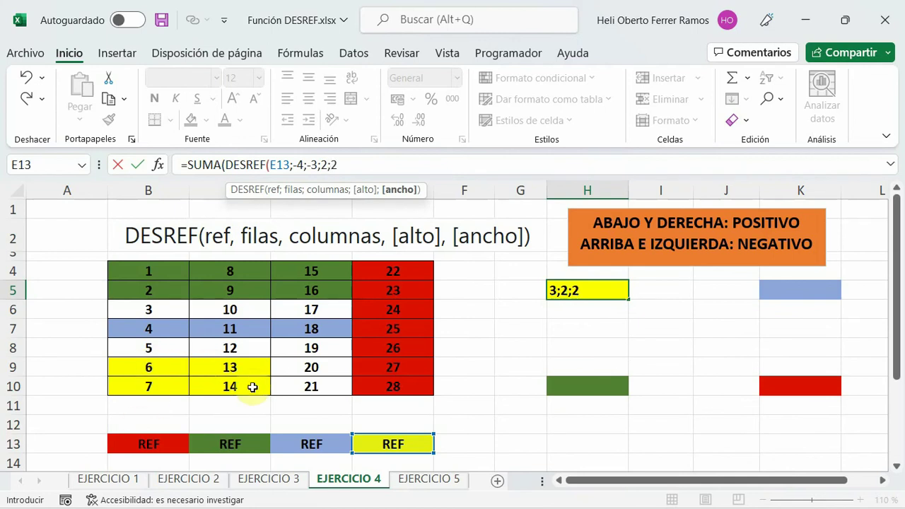
text())
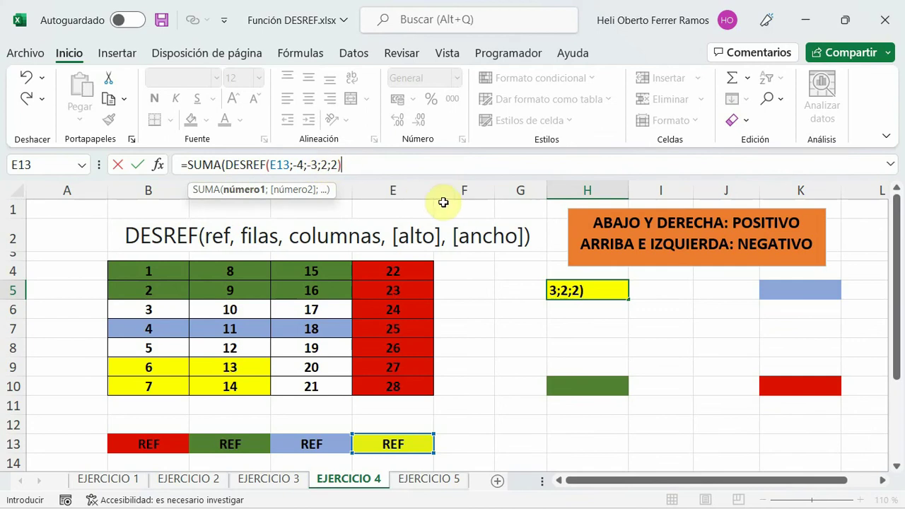
text())
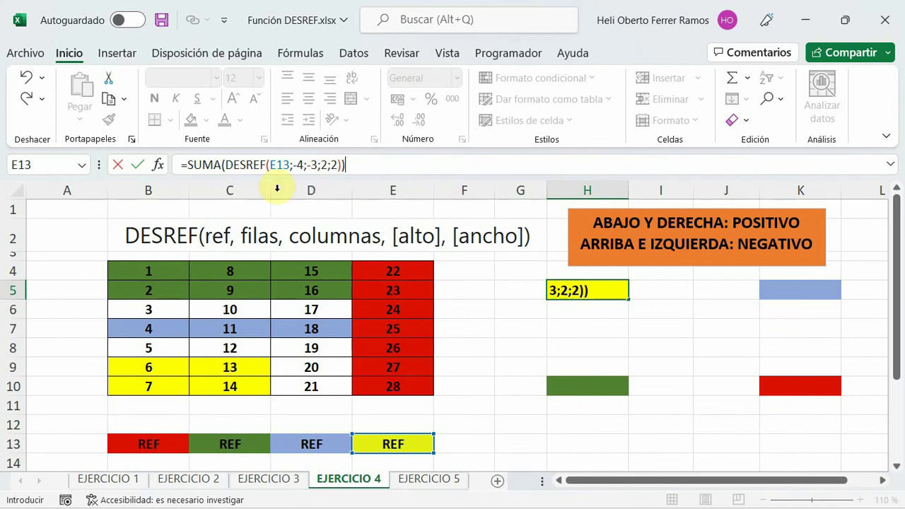
key(Return)
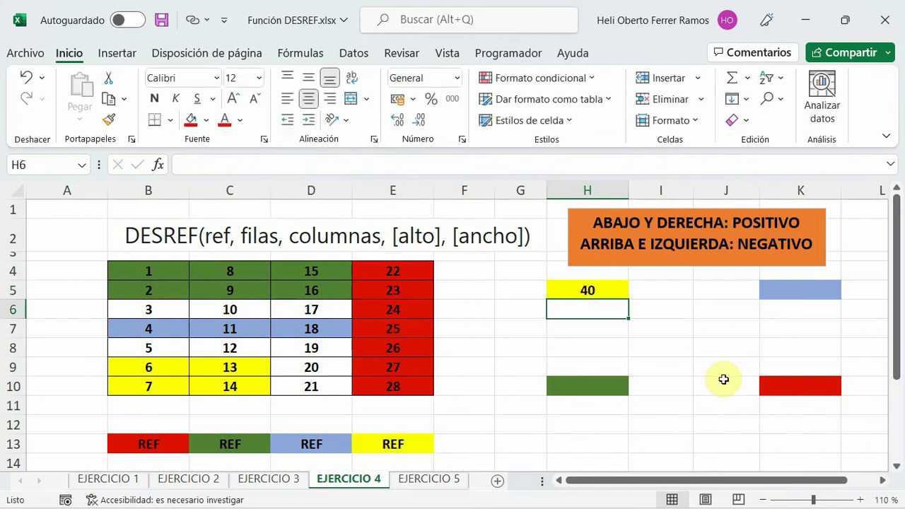
click(594, 290)
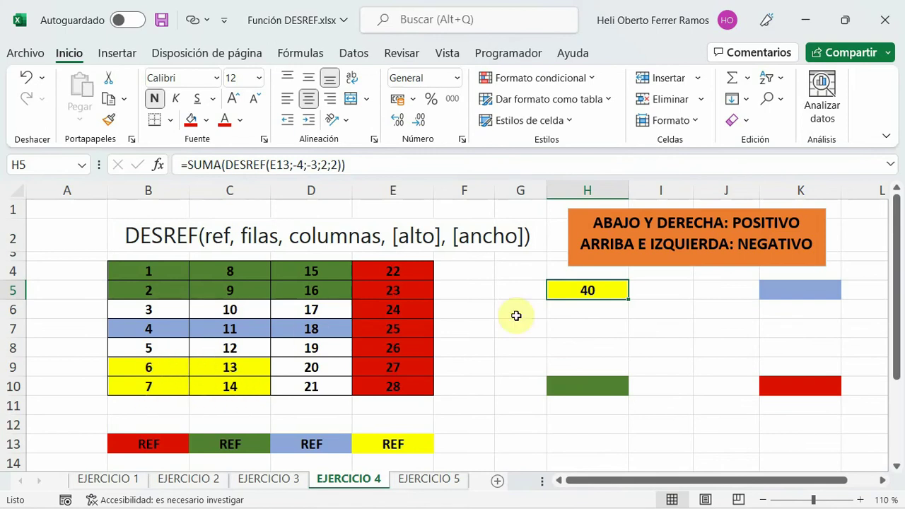
click(595, 328)
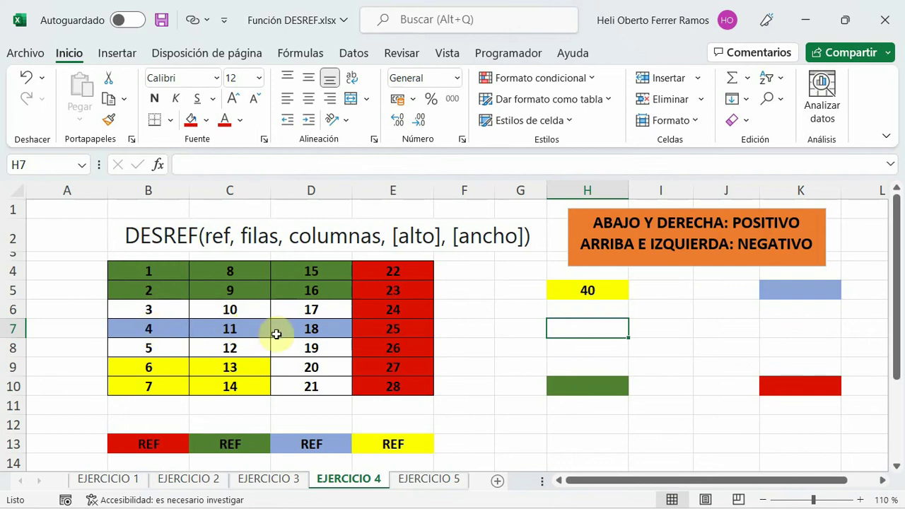
click(782, 289)
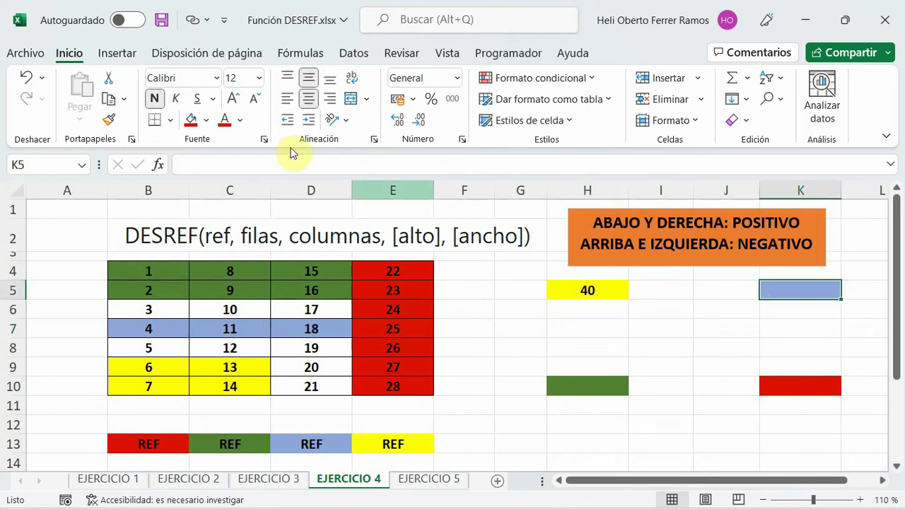
Step: Type =SUMA(DESREF(D13;-6;-2;1;3)) into blue cell K5 without committing it yet
click(267, 167)
text(=)
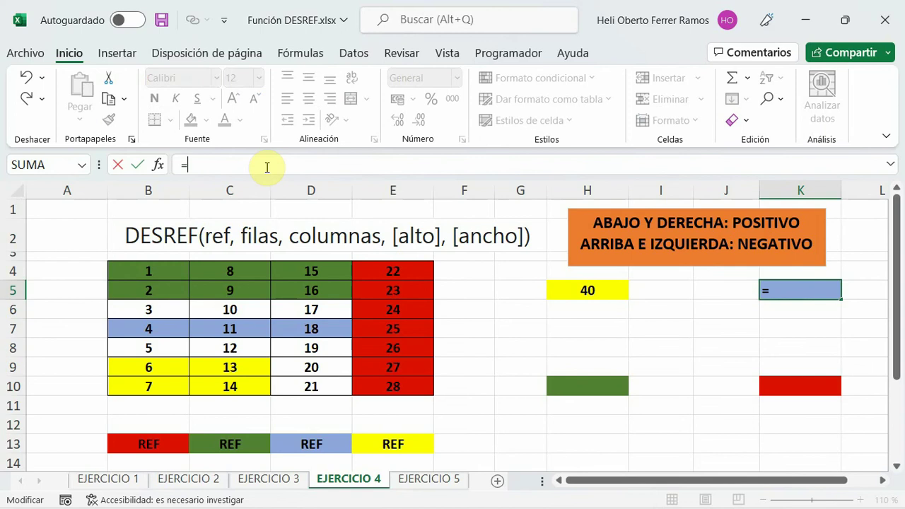
text(suma)
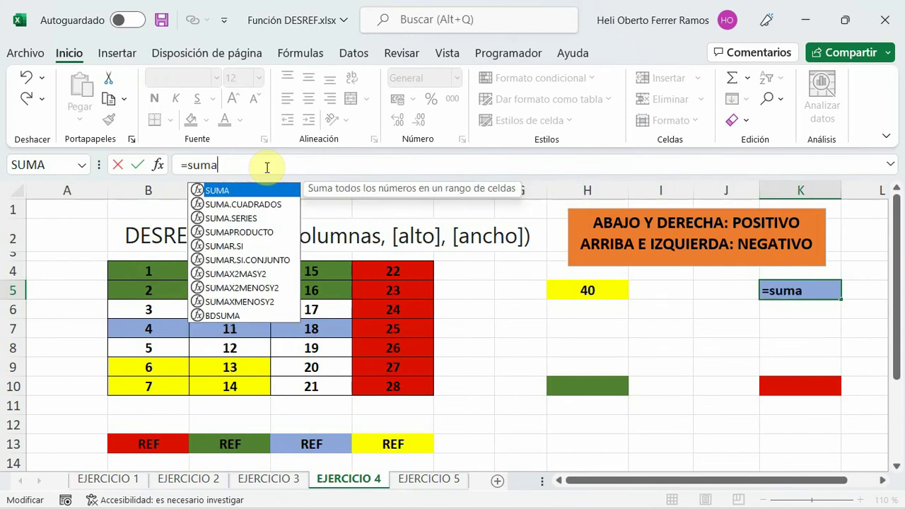
double_click(230, 191)
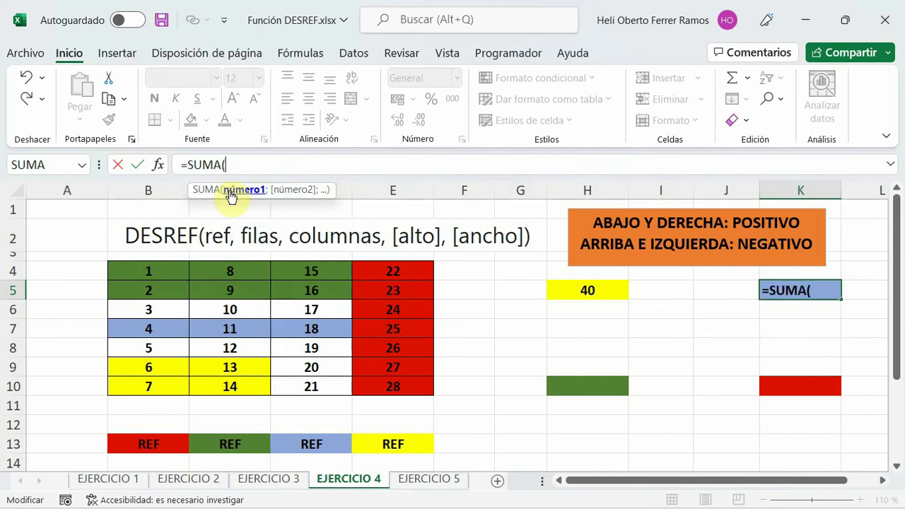
text(desre)
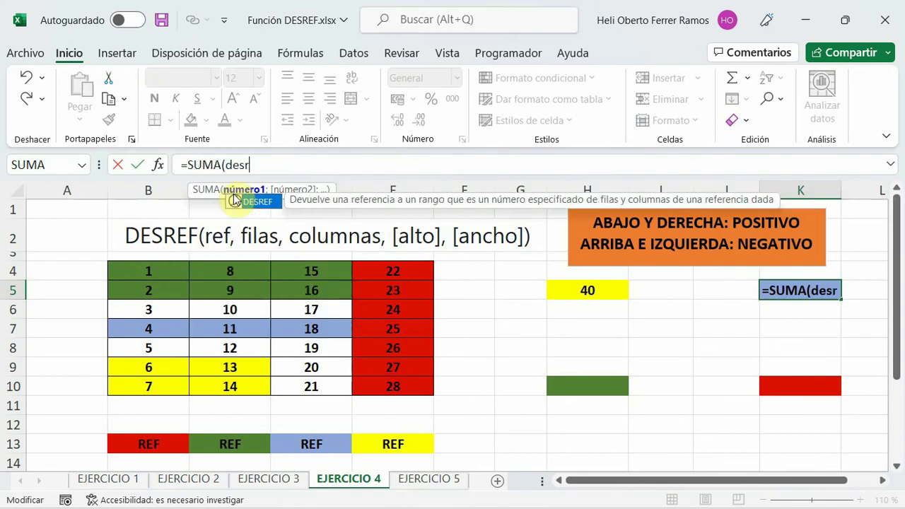
key(Tab)
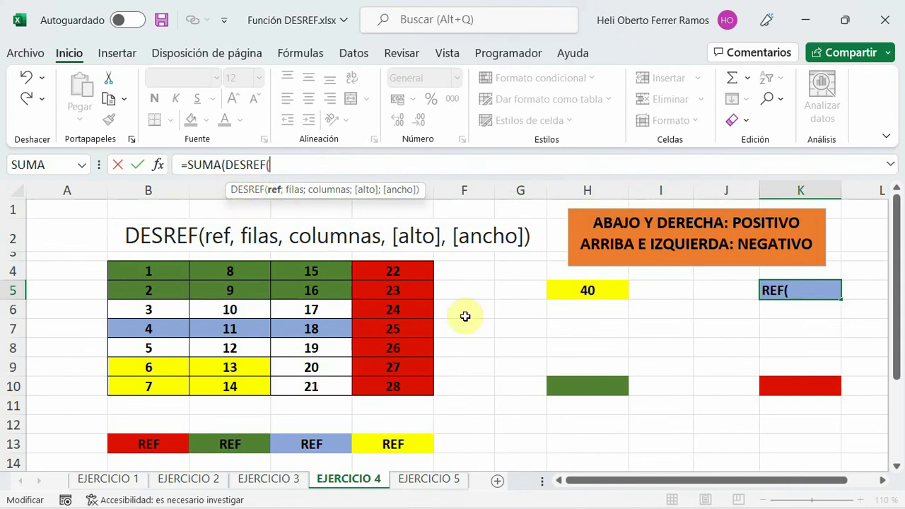
click(302, 445)
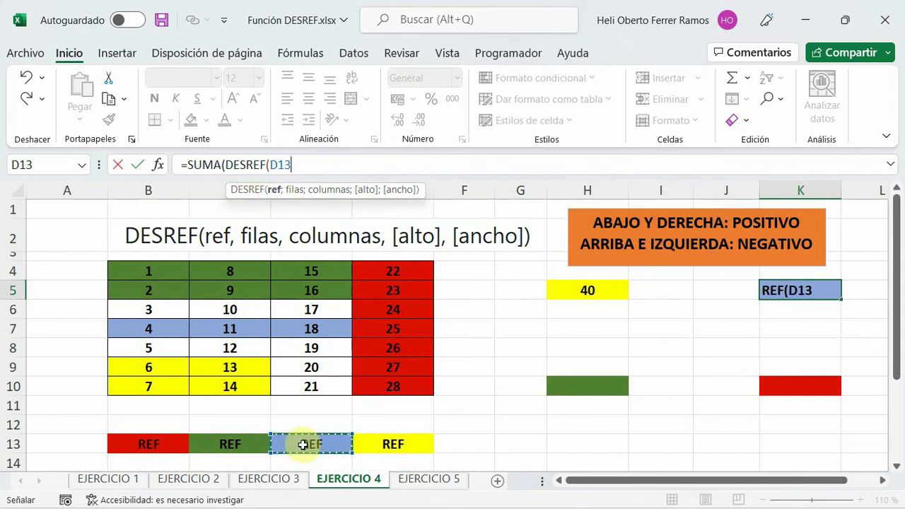
text(;-6)
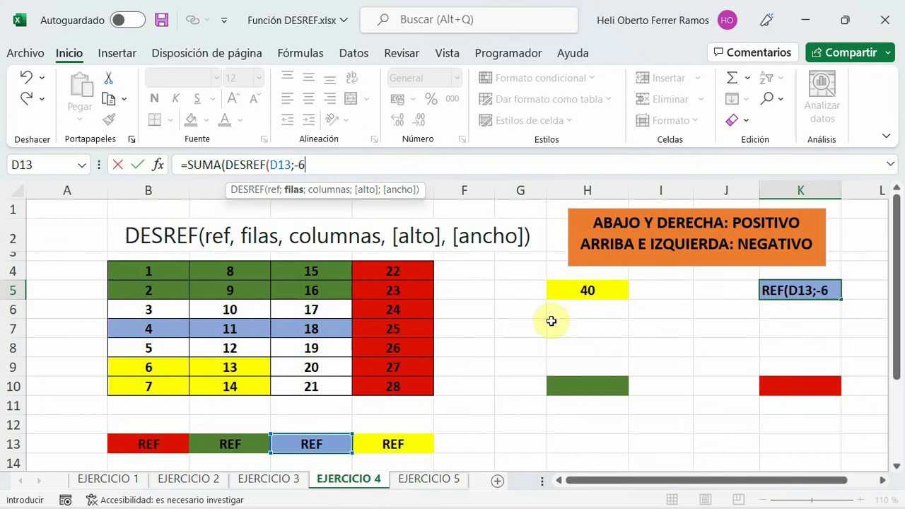
text(;)
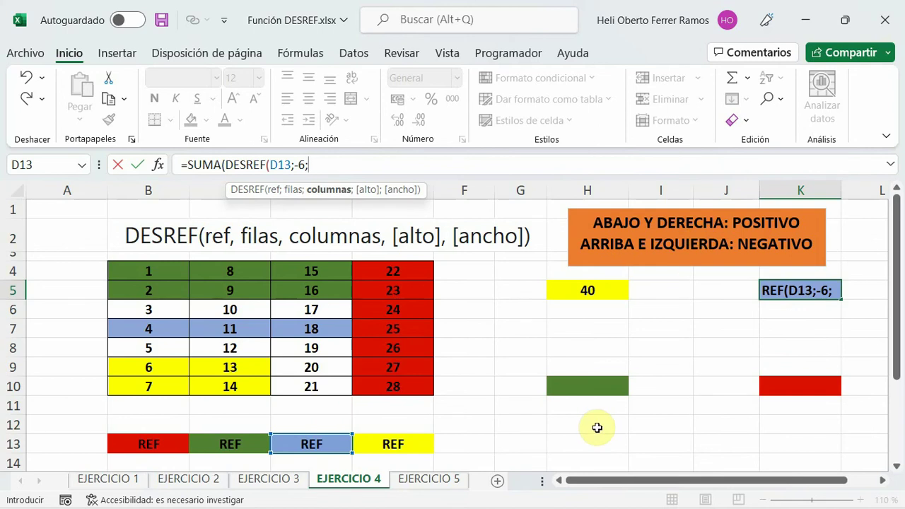
text(-2)
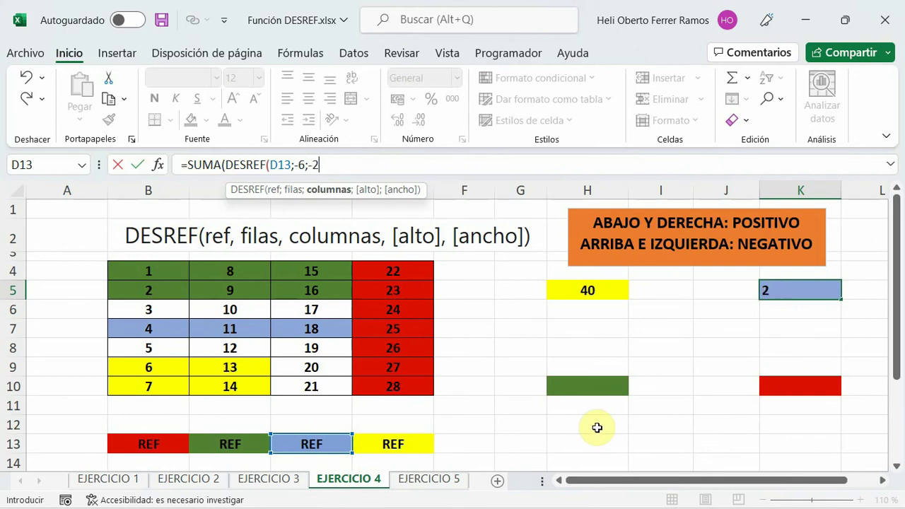
text(;1)
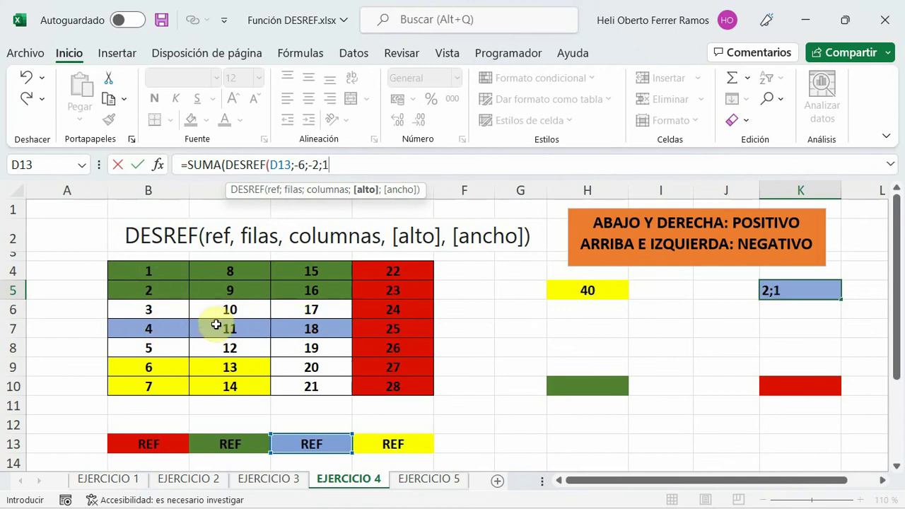
text(;3)
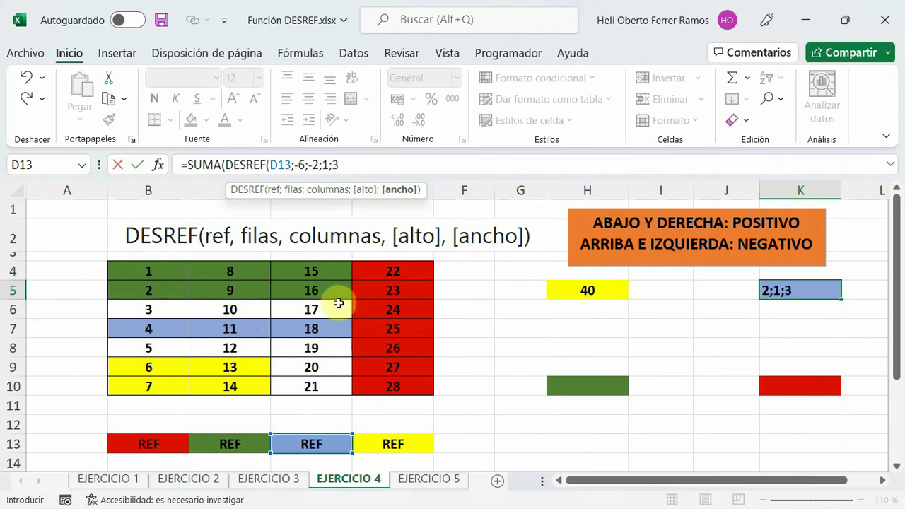
text())
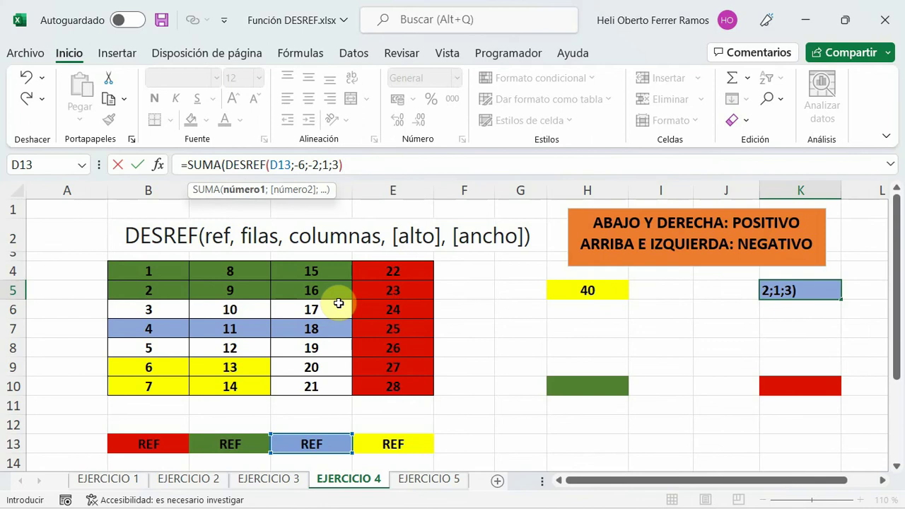
text())
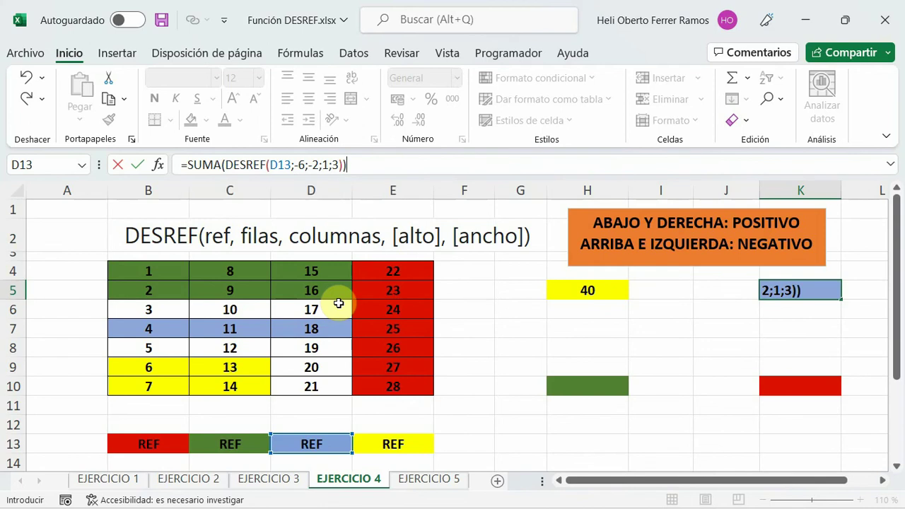
key(Return)
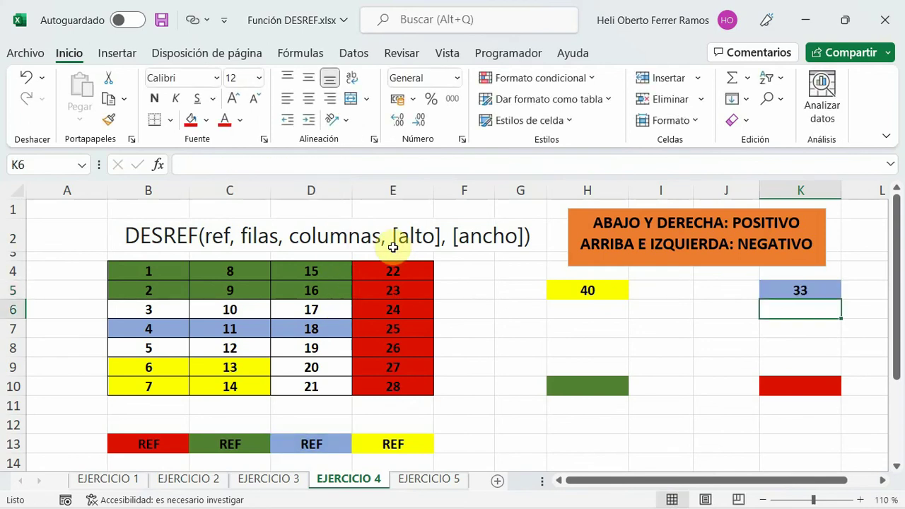
click(789, 289)
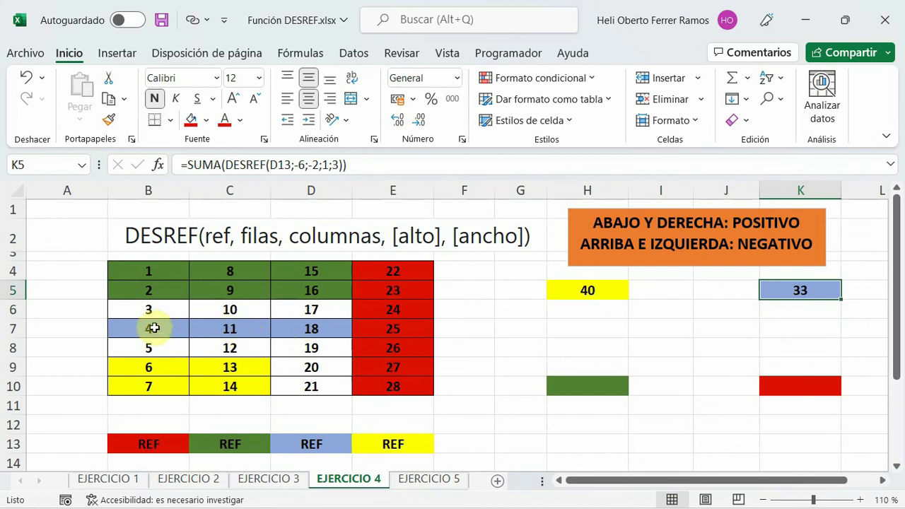
click(799, 310)
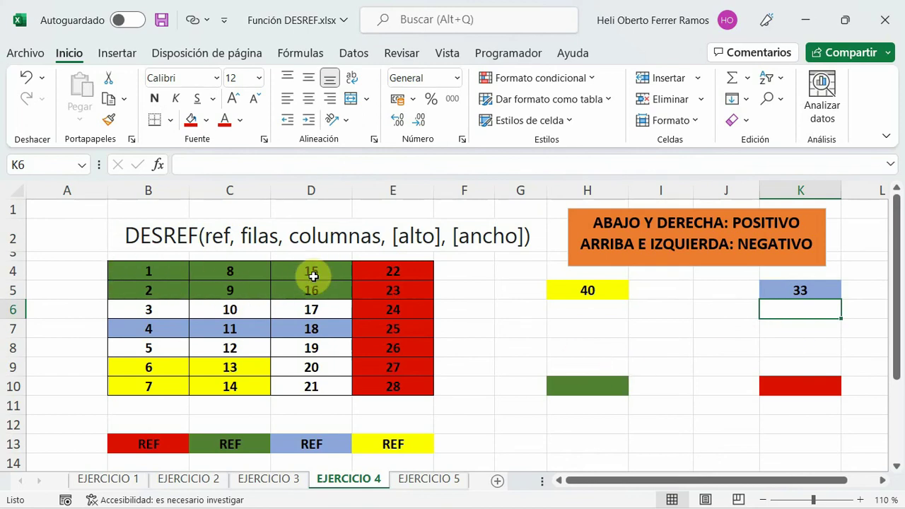
click(597, 391)
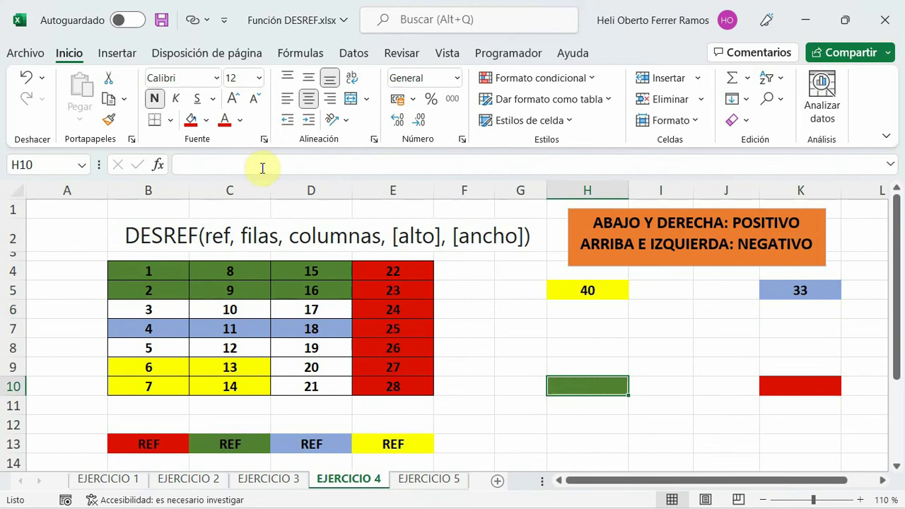
Step: Start H10's formula as =SUMA(DESREF( with C13 as the reference cell
click(238, 169)
text(=)
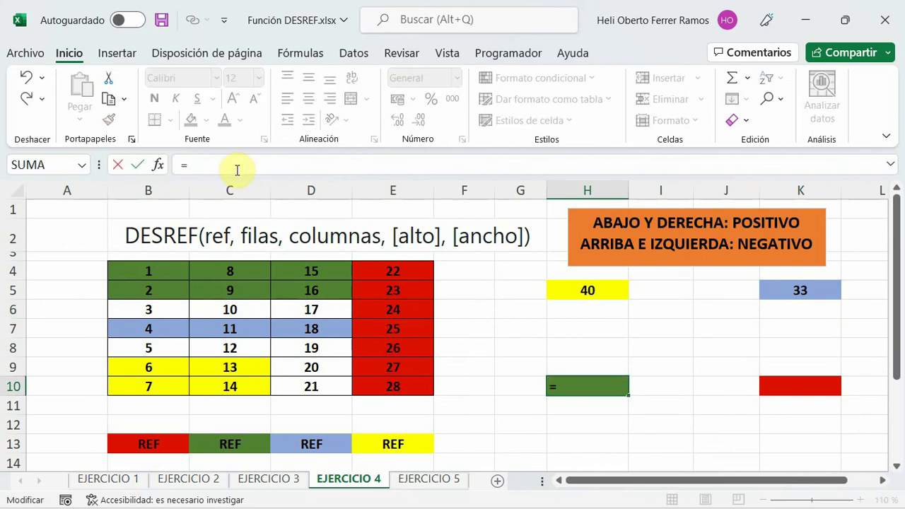
text(suma)
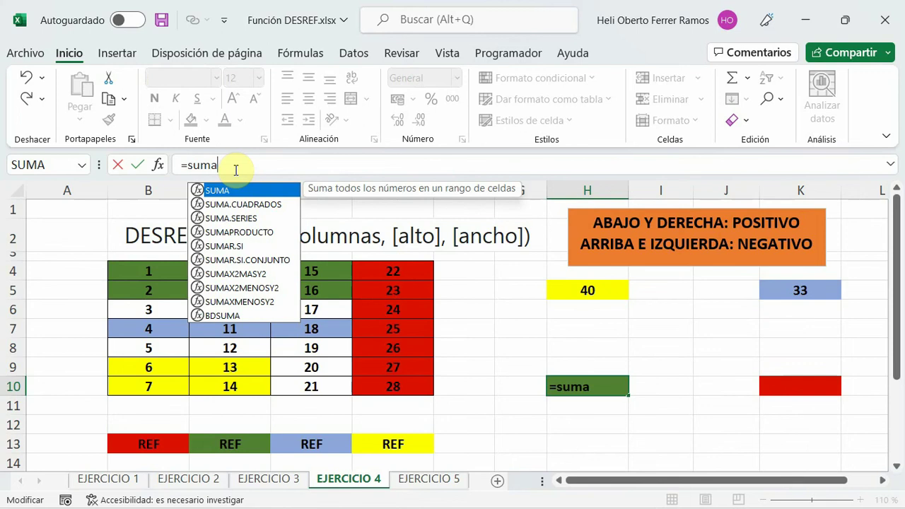
double_click(216, 191)
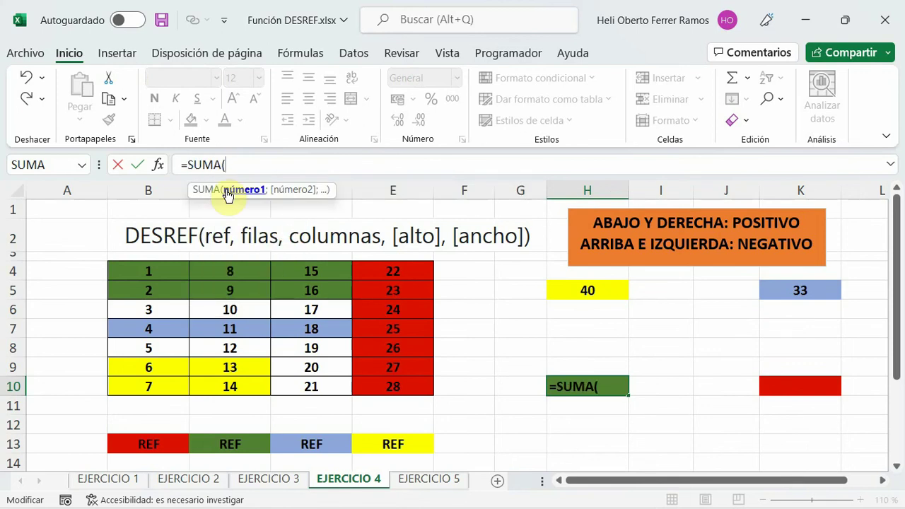
text(desr)
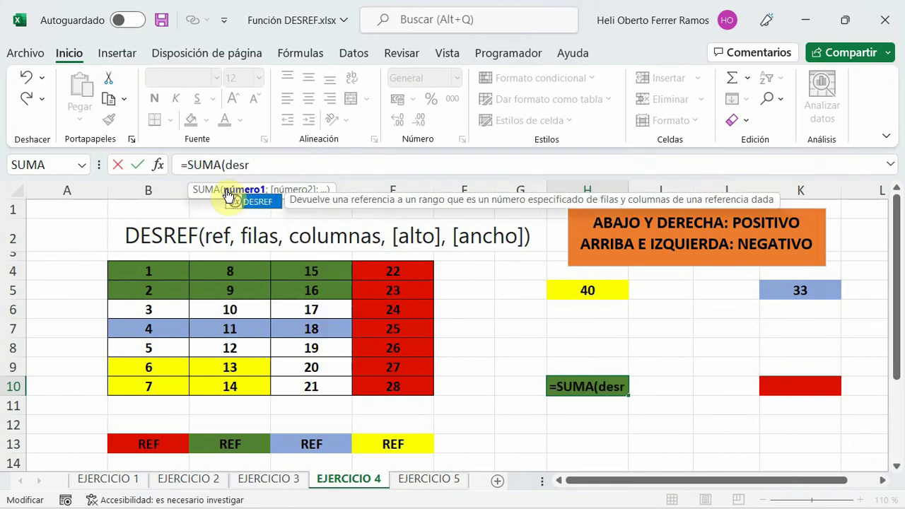
key(Tab)
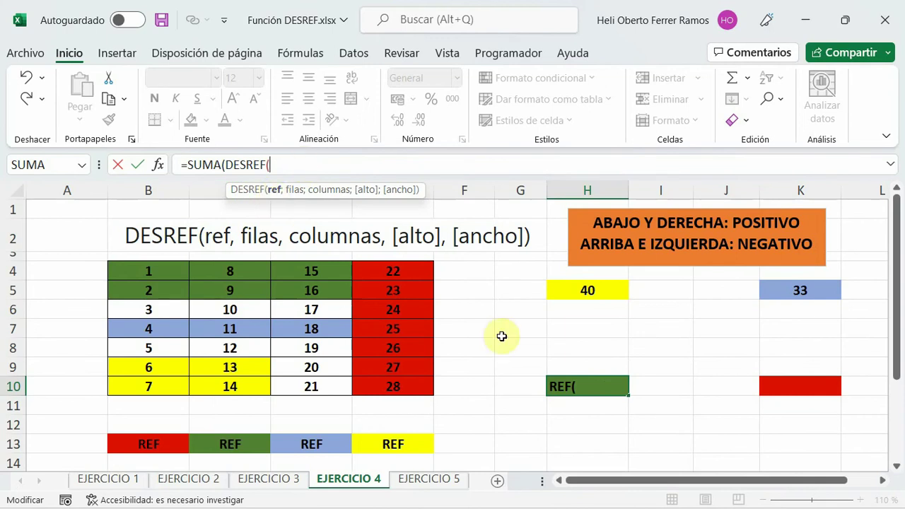
click(562, 386)
click(226, 443)
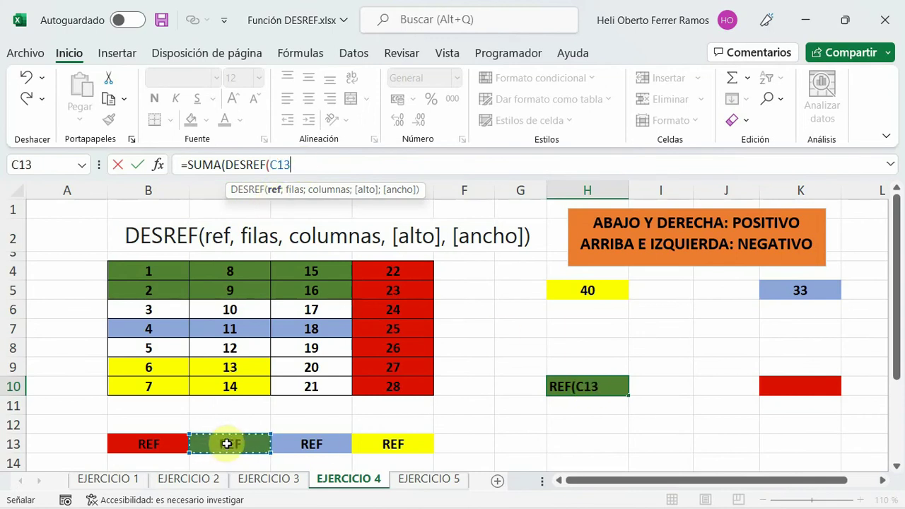
Step: Complete the offsets -9;-1;2;3 so H10 shows the green block total 51
text(;)
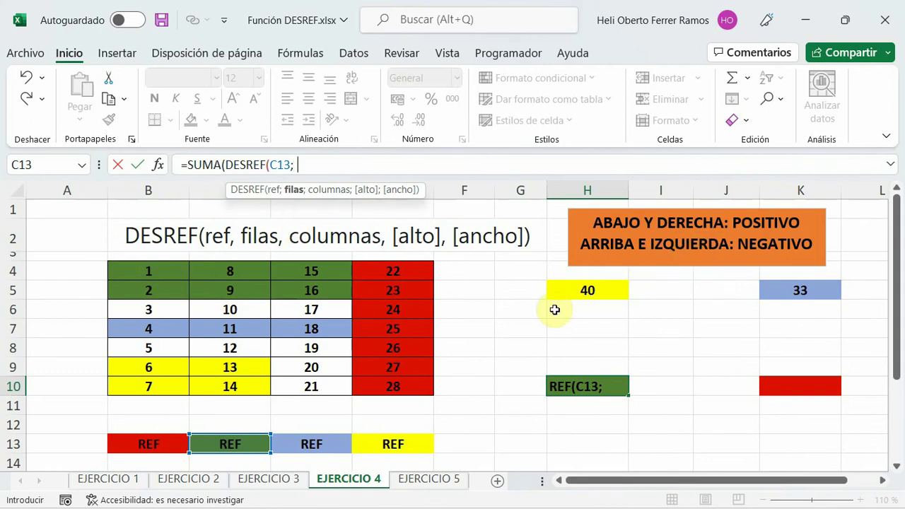
text(-9;-1)
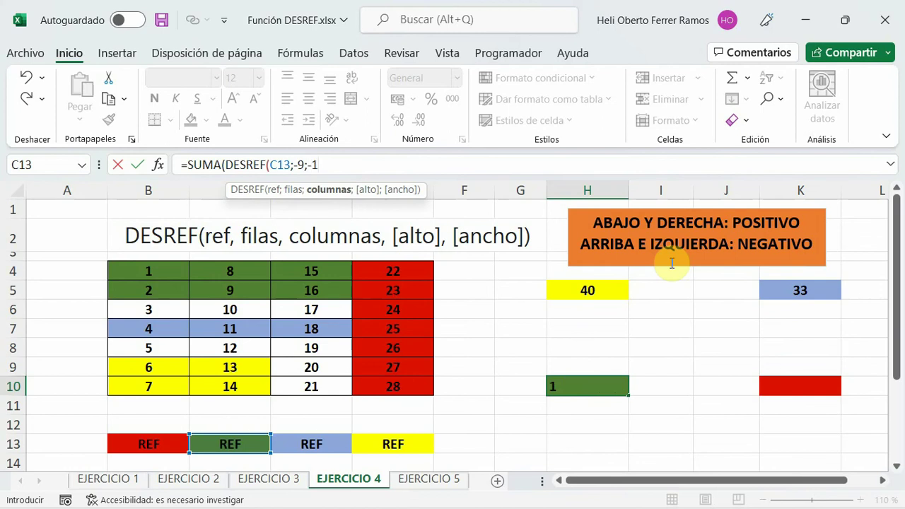
text(;)
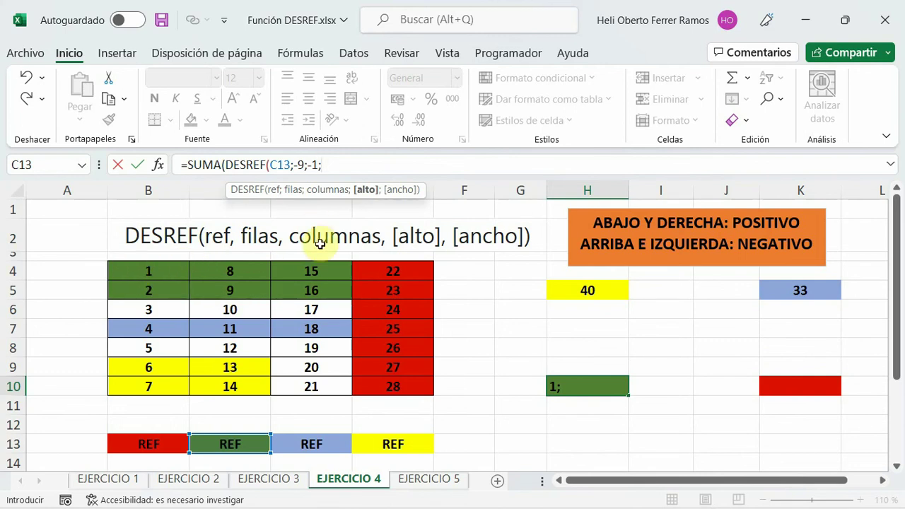
text(2;3)
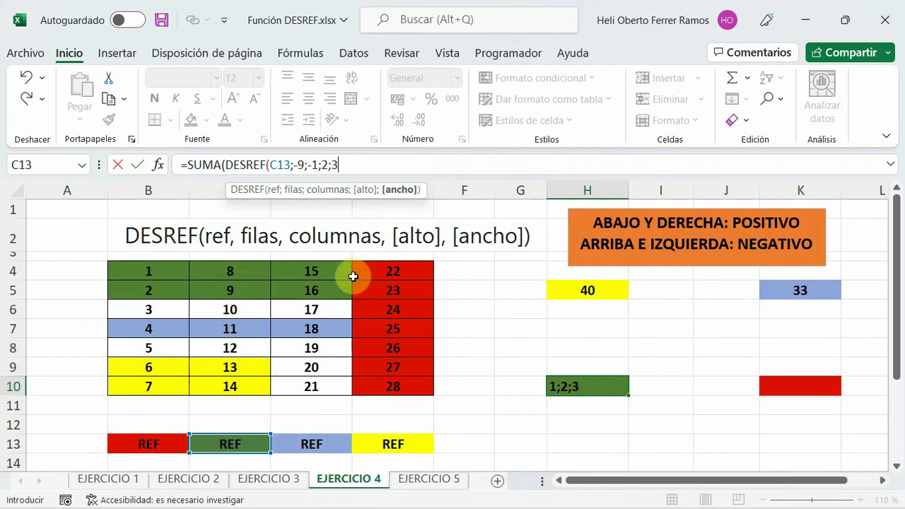
text())
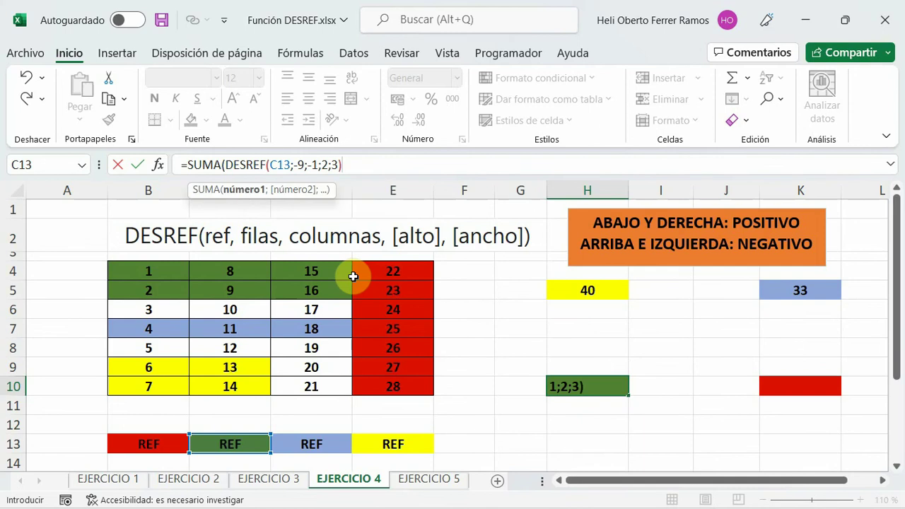
text())
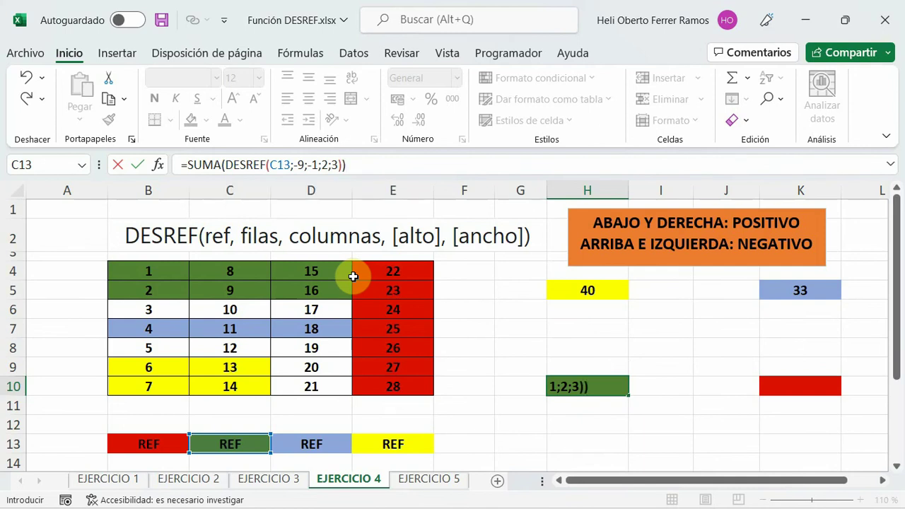
key(Return)
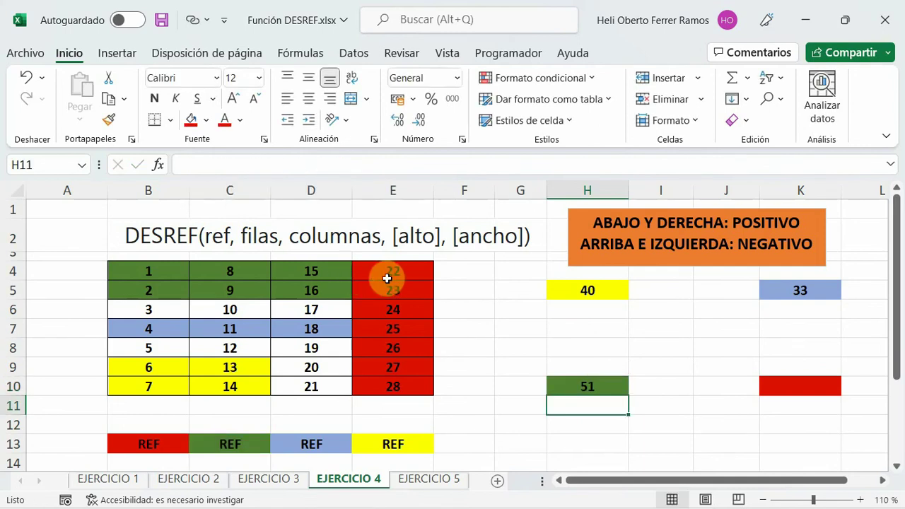
click(597, 389)
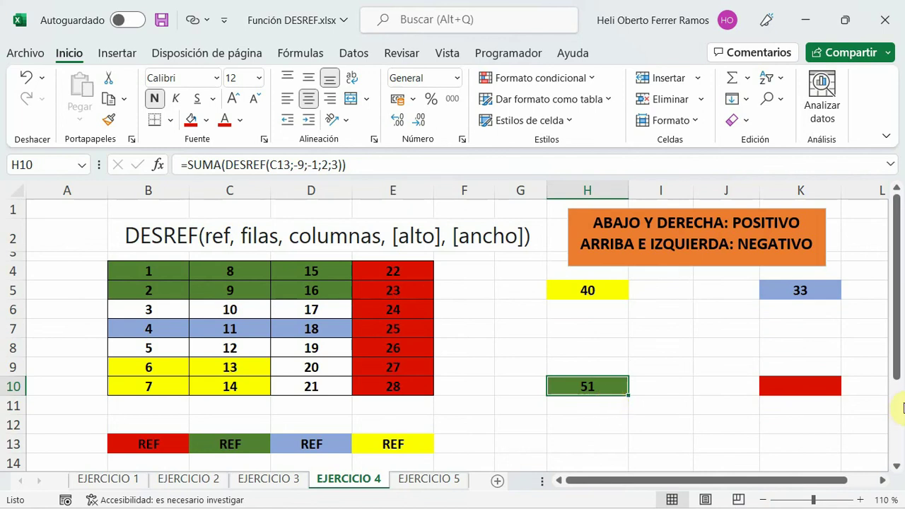
click(785, 388)
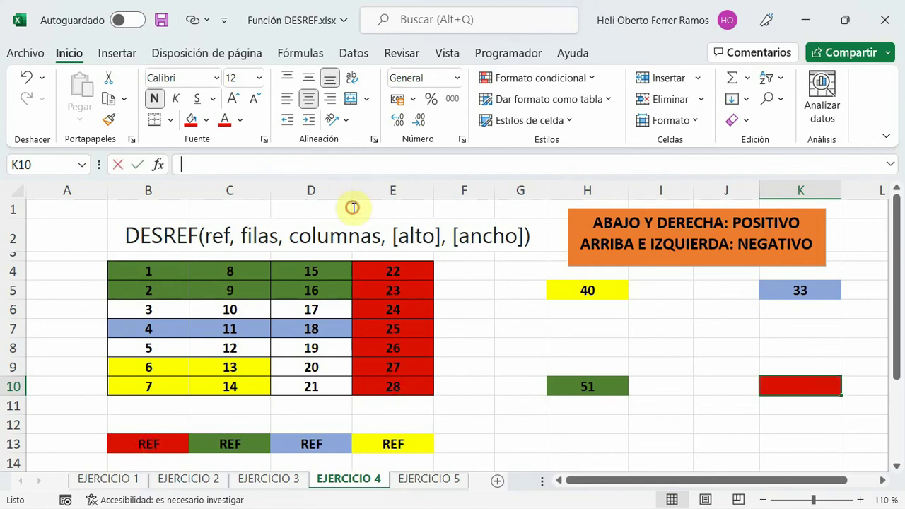
Step: Start K10's formula as =PROMEDIO(DESREF( with B13 as the reference cell
click(284, 172)
text(=)
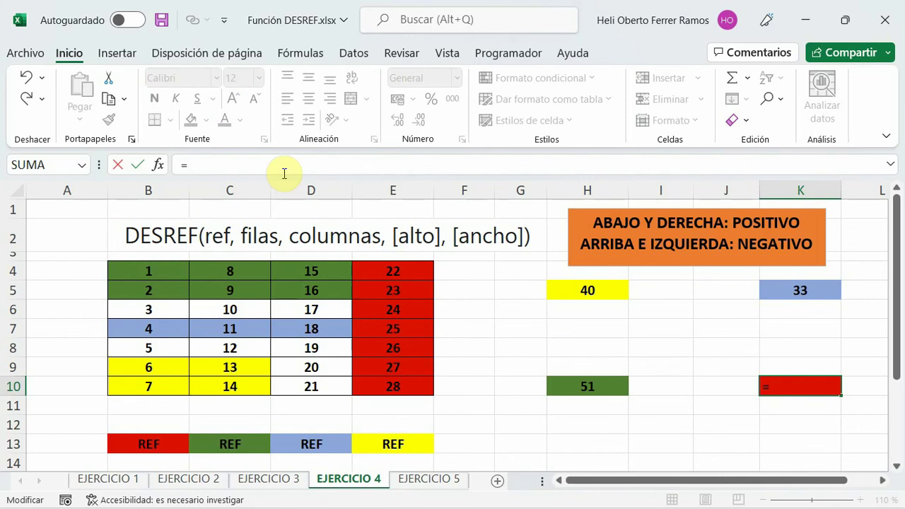
text(p)
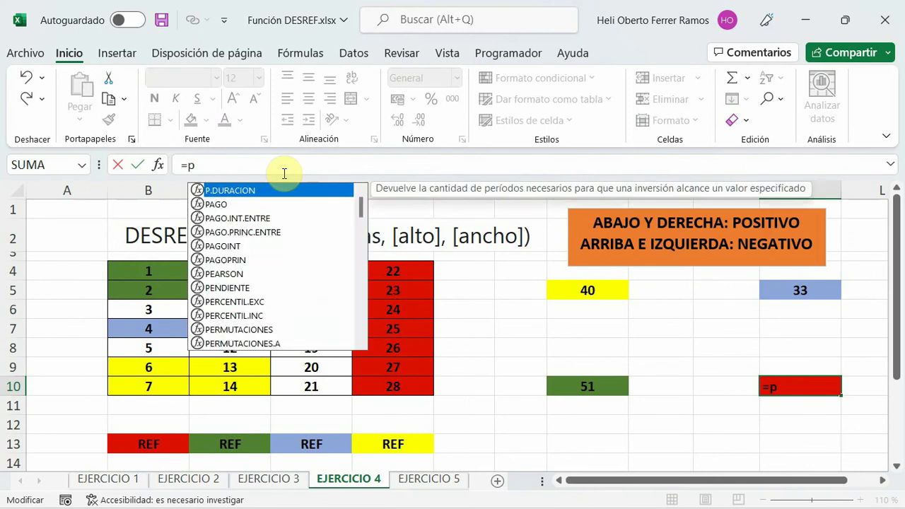
text(rom)
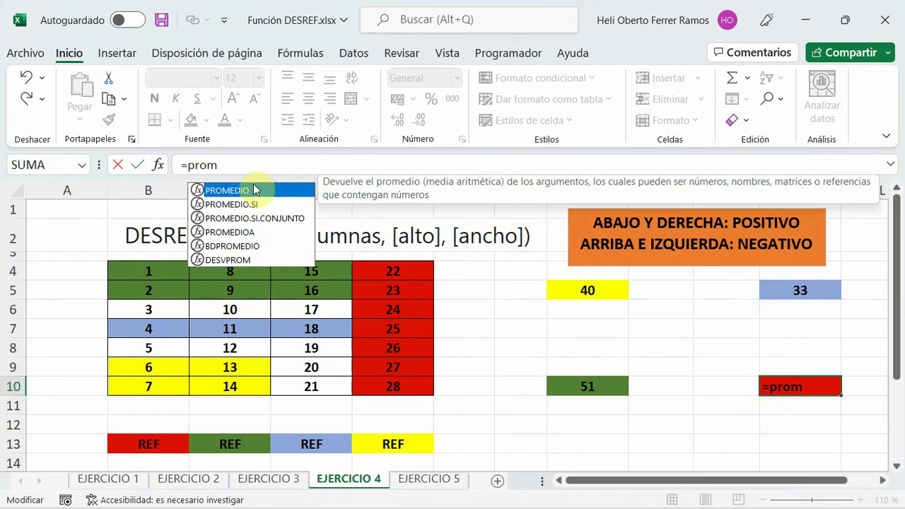
key(Tab)
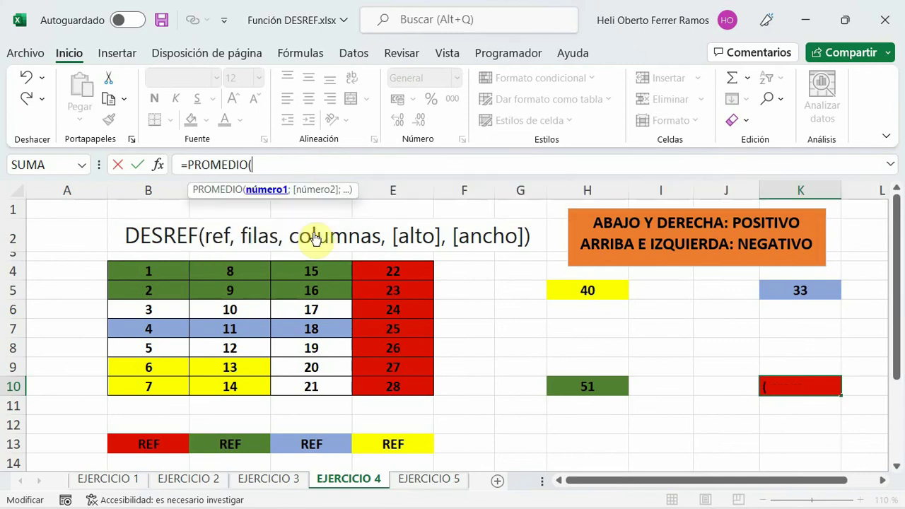
text(der)
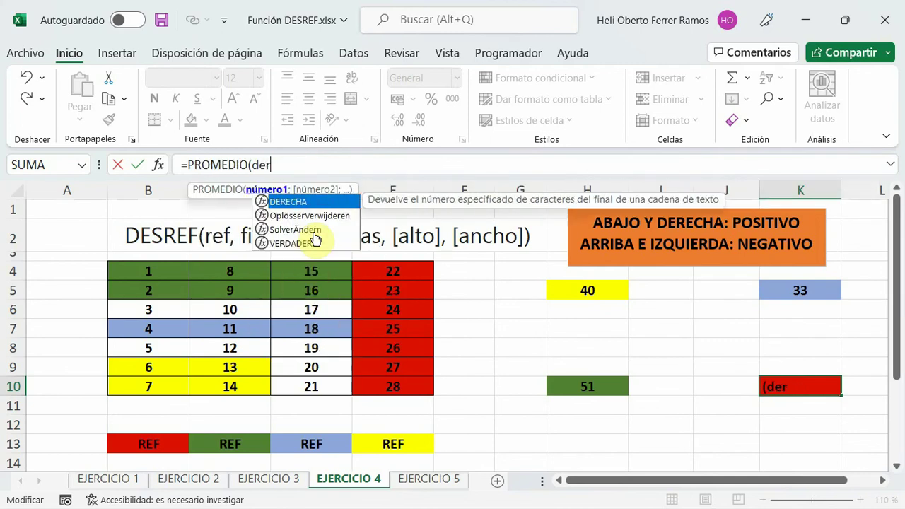
key(BackSpace)
text(sre)
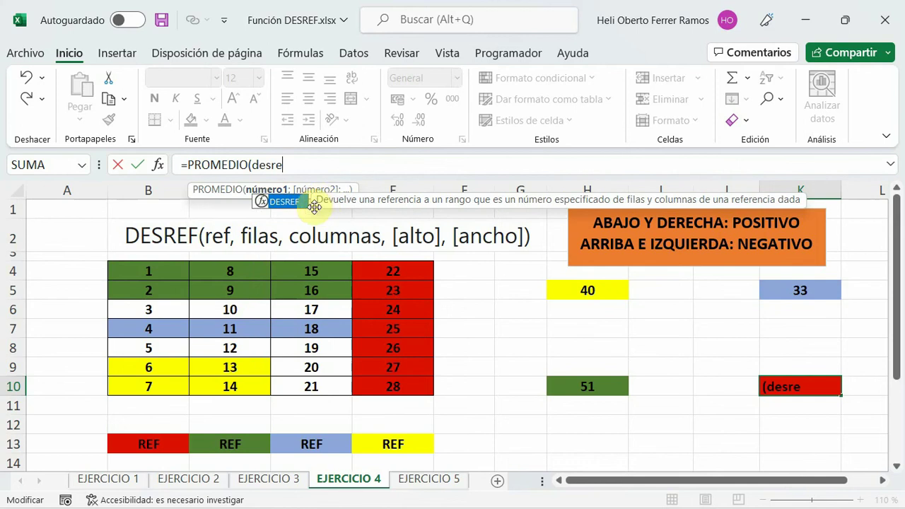
key(Tab)
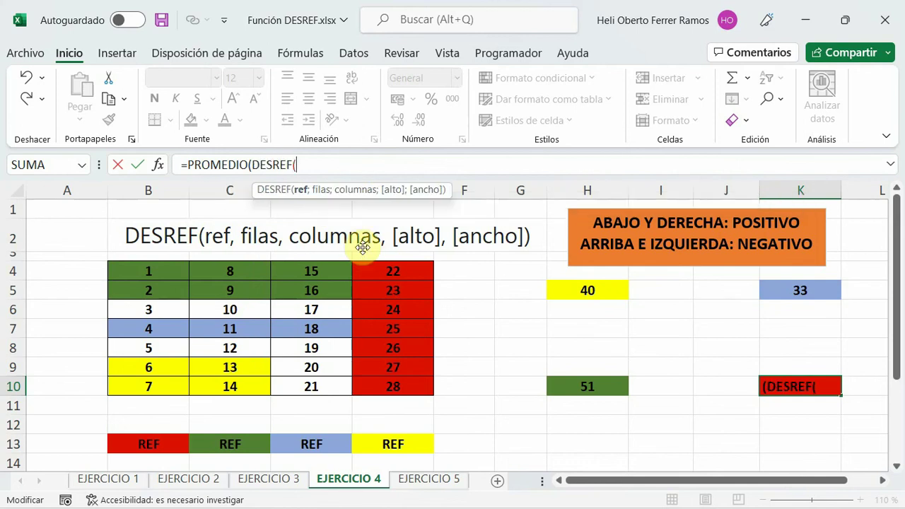
click(150, 445)
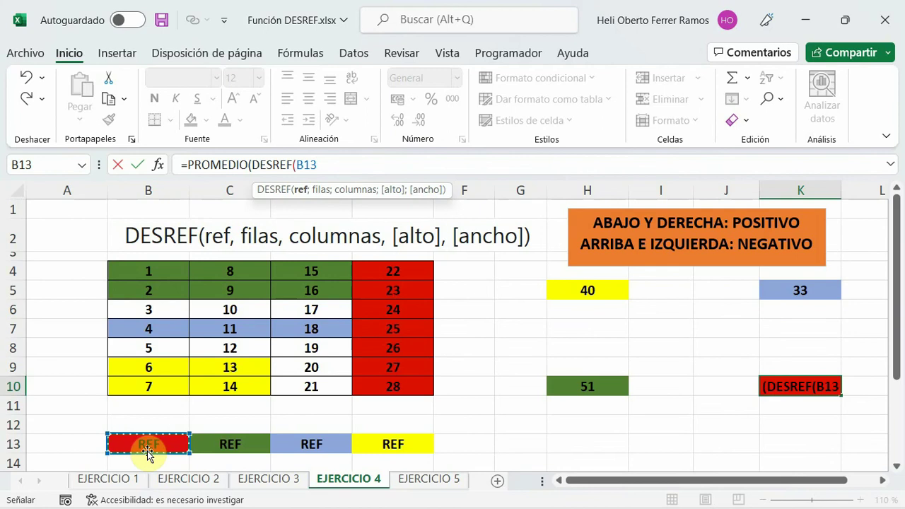
Step: Complete the offsets -9;3;7;1 so K10 averages the red column as 25
text(;-)
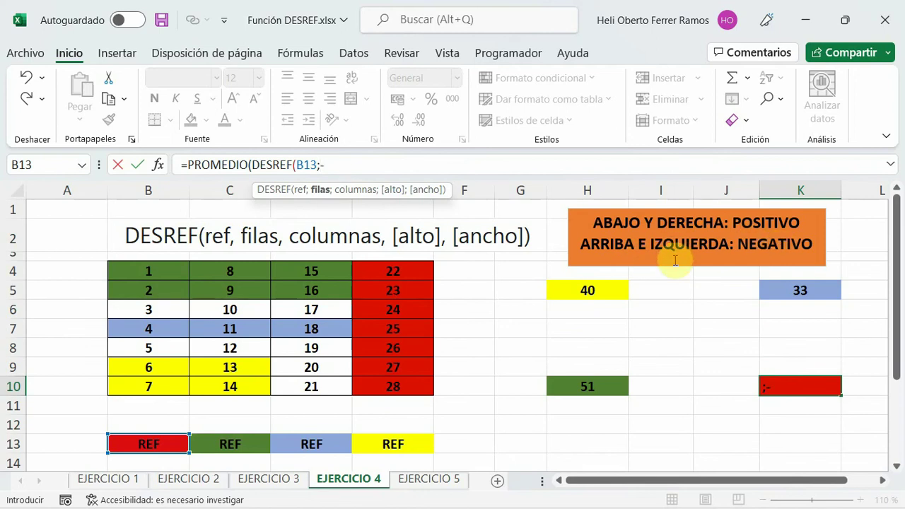
text(9;3)
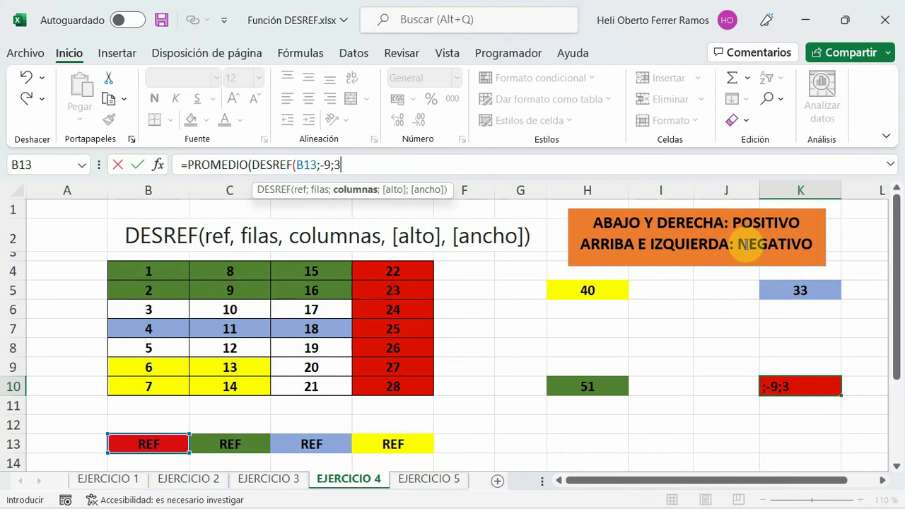
text(;)
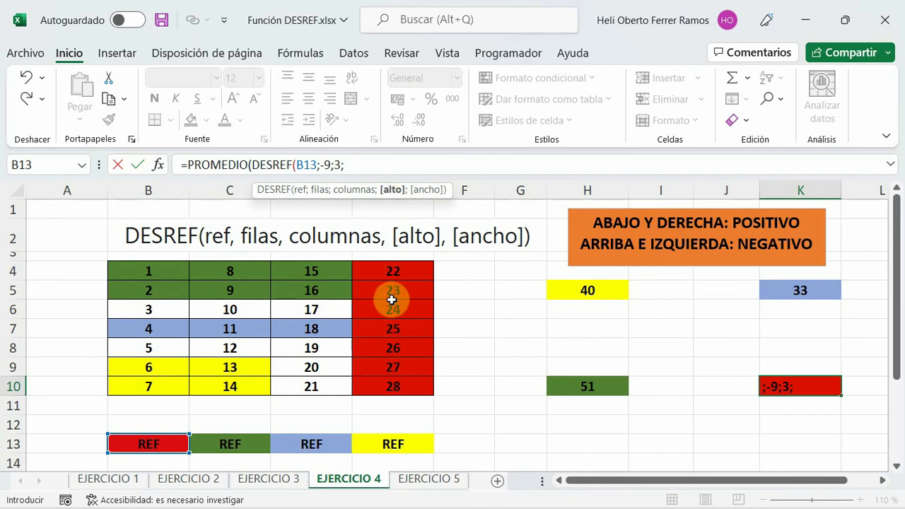
text(7;1)
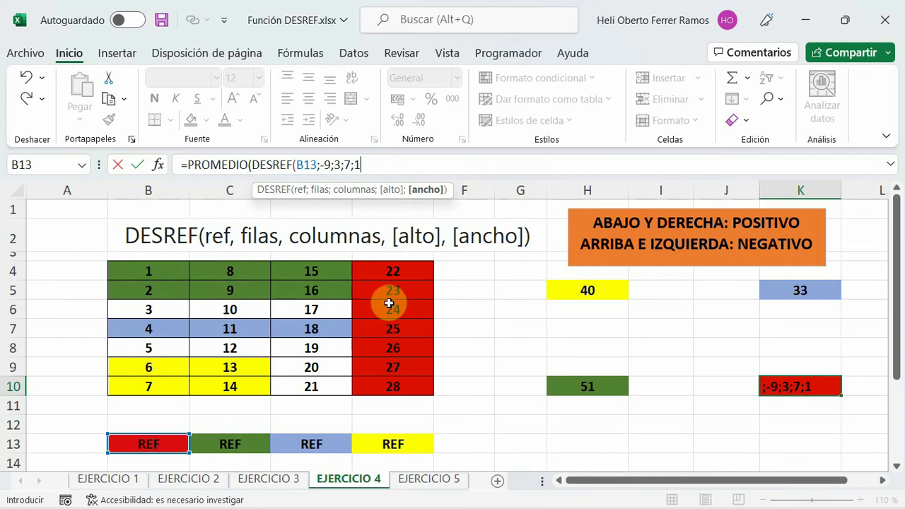
text())
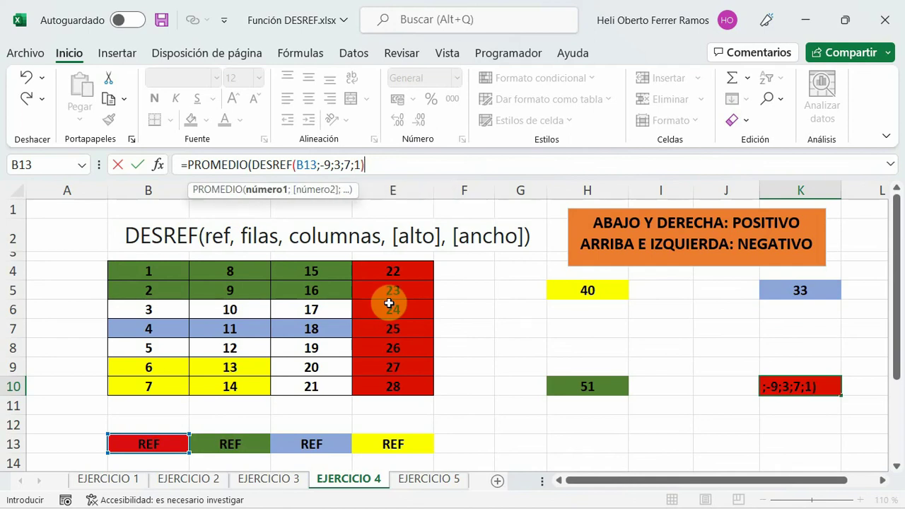
text())
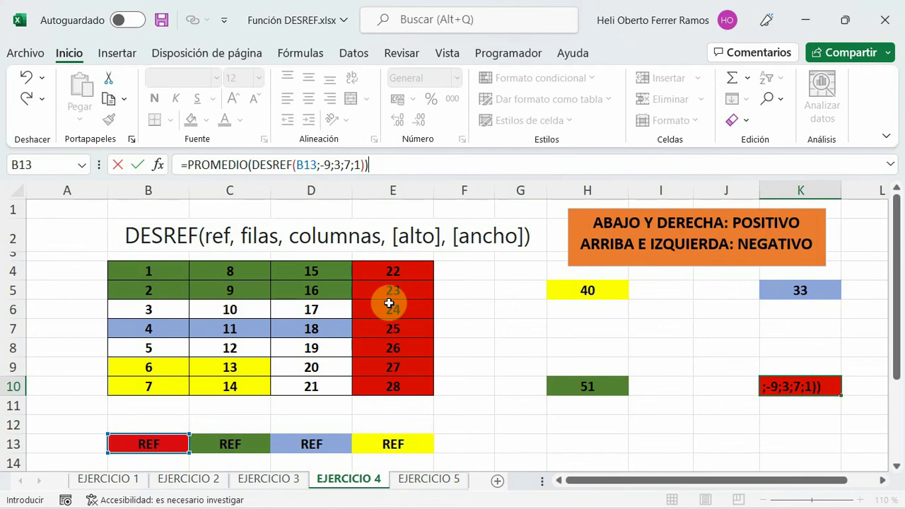
key(Return)
Step: Enter =PROMEDIO(E4:E10) in E11 to average the red column values
click(818, 386)
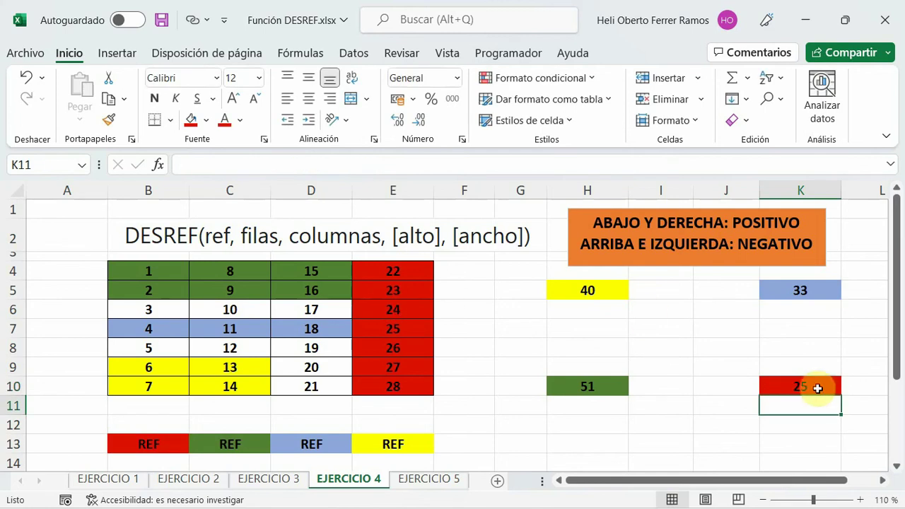
click(402, 408)
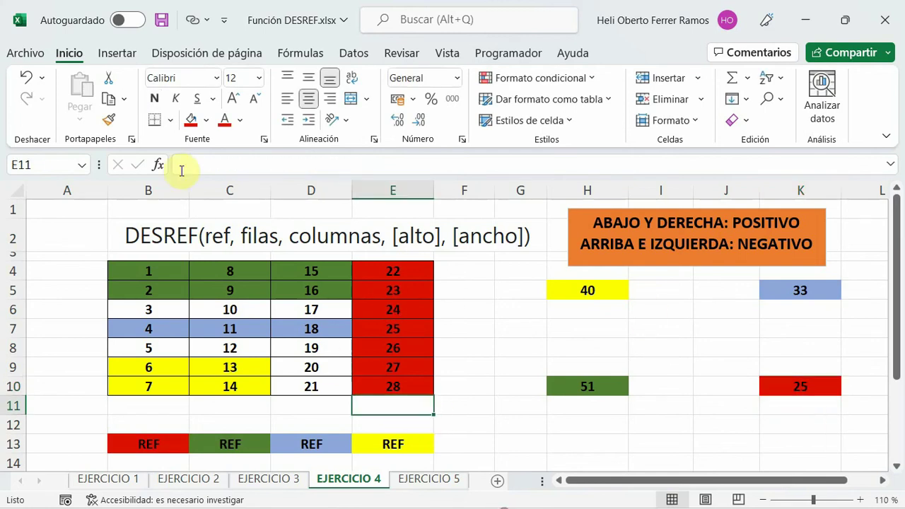
click(181, 165)
text(=)
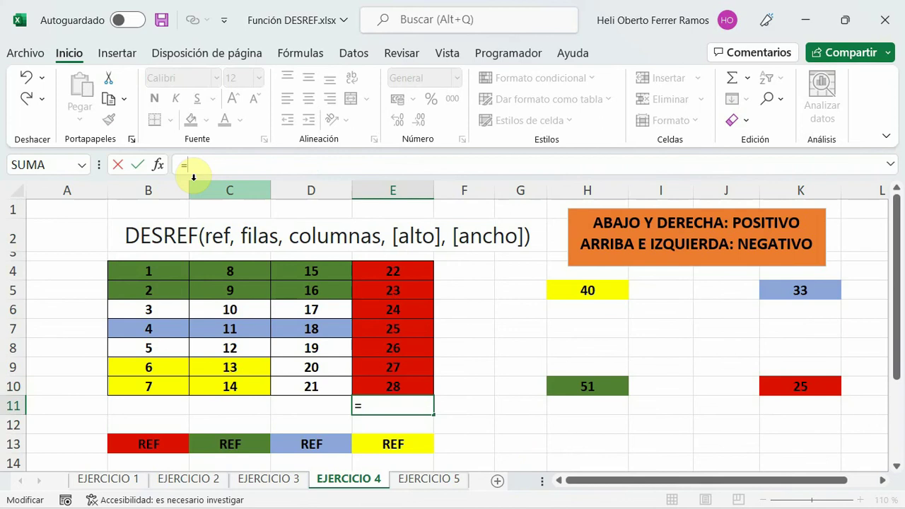
text(peo)
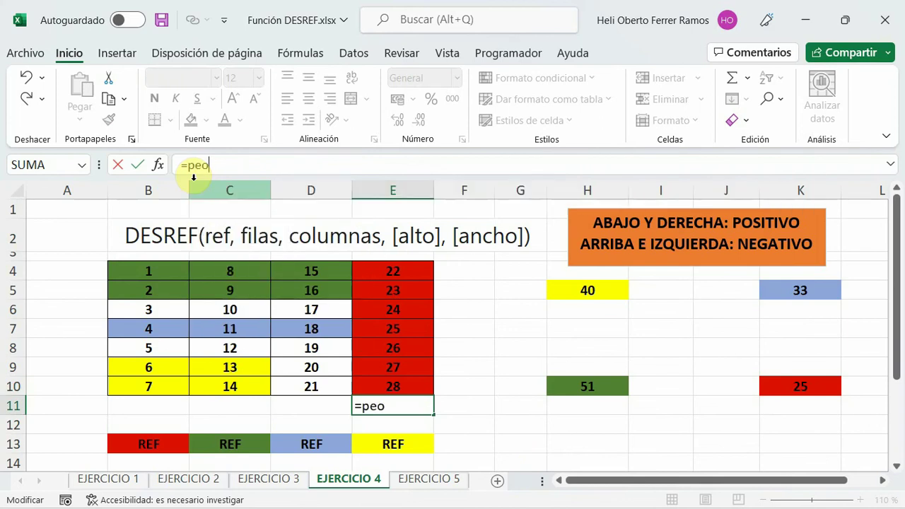
key(BackSpace)
key(BackSpace)
text(rom)
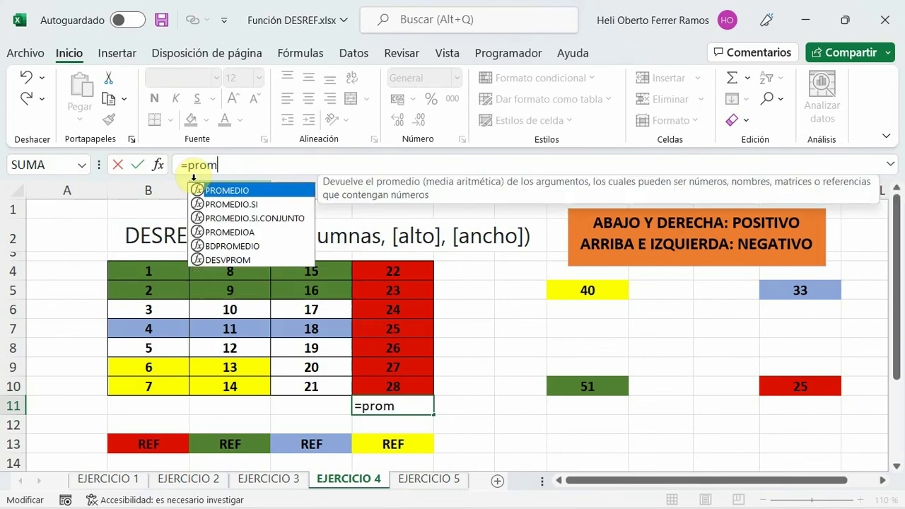
double_click(233, 191)
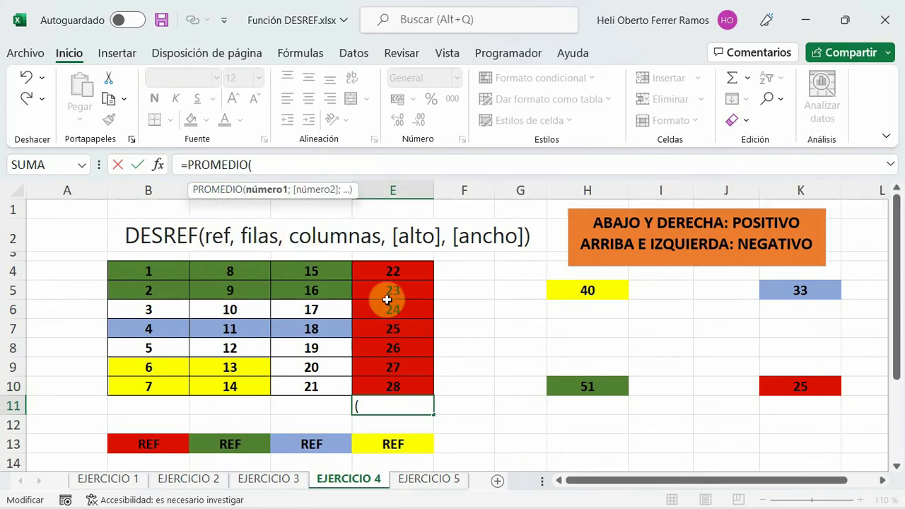
drag(401, 265, 400, 382)
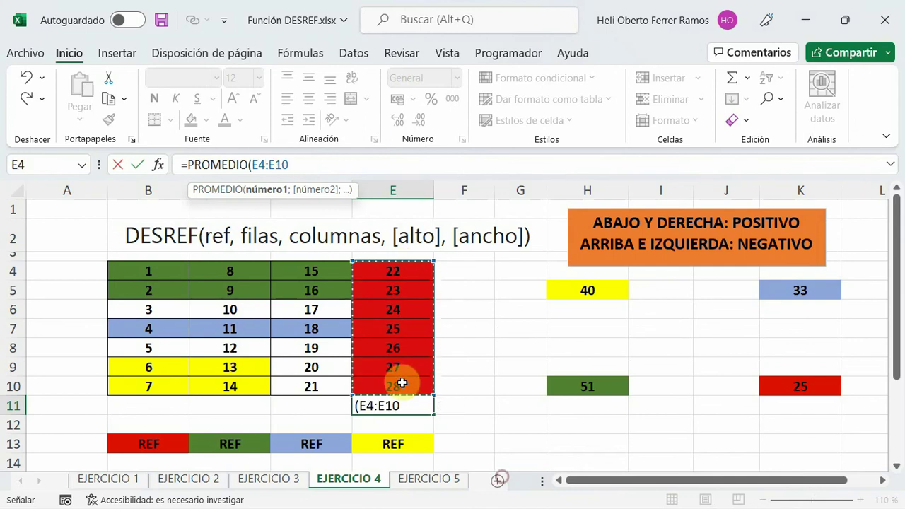
text())
key(Return)
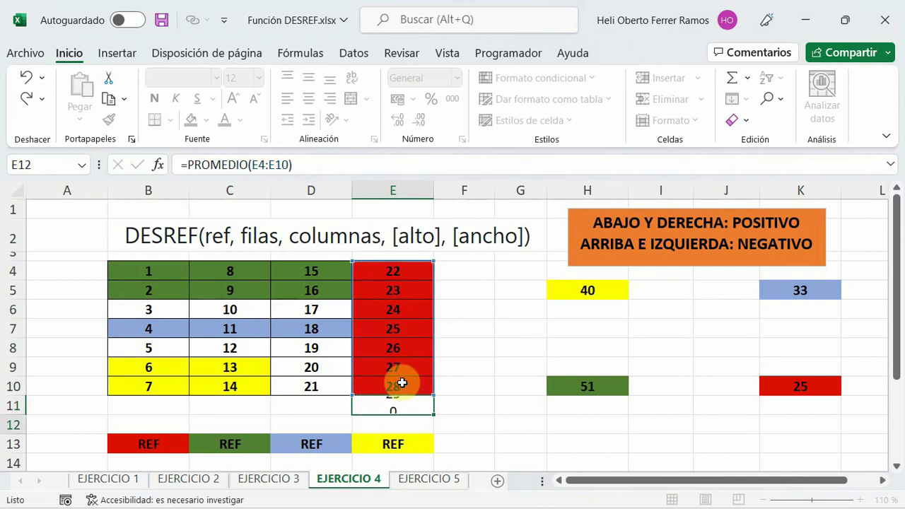
key(Up)
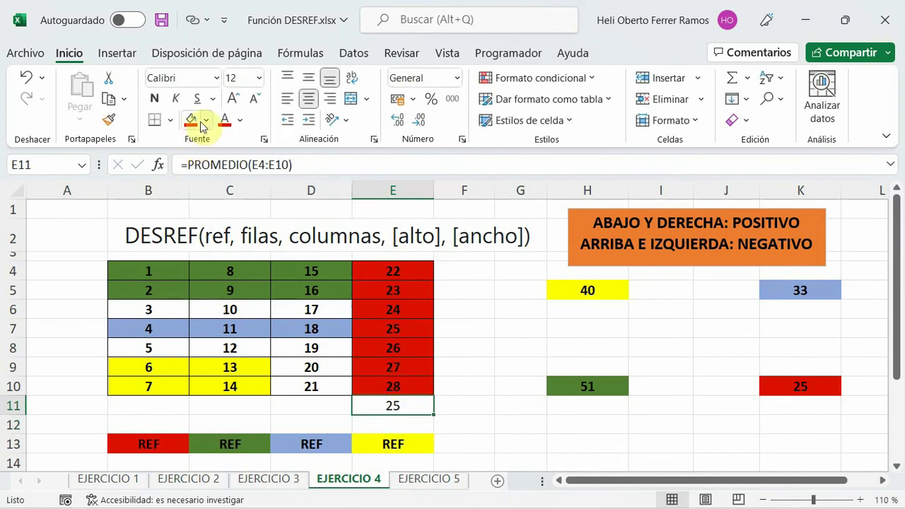
Step: Bold the average 25 in E11, then move to the EJERCICIO 5 sheet
click(154, 98)
click(455, 424)
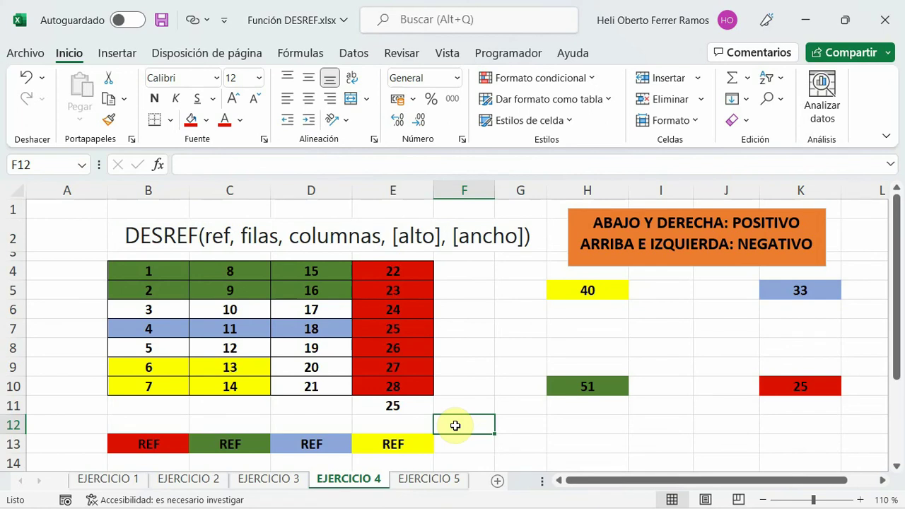
click(421, 479)
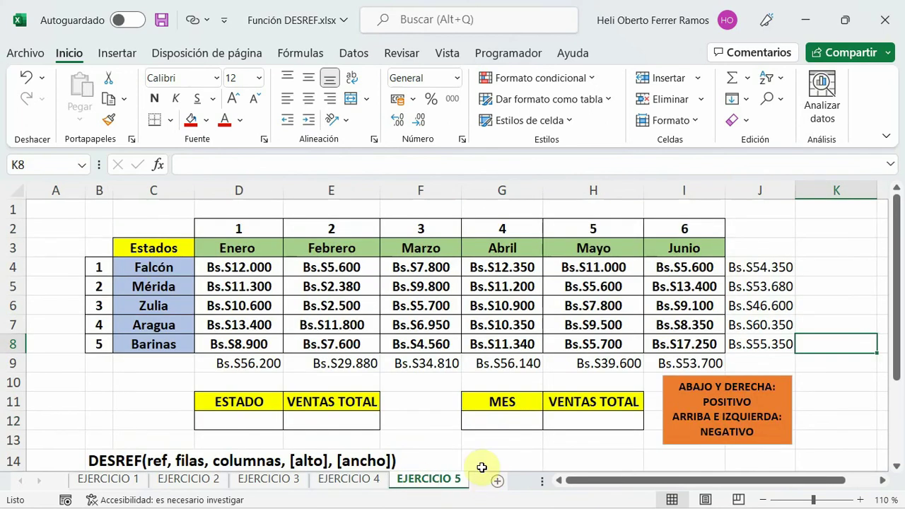
click(568, 459)
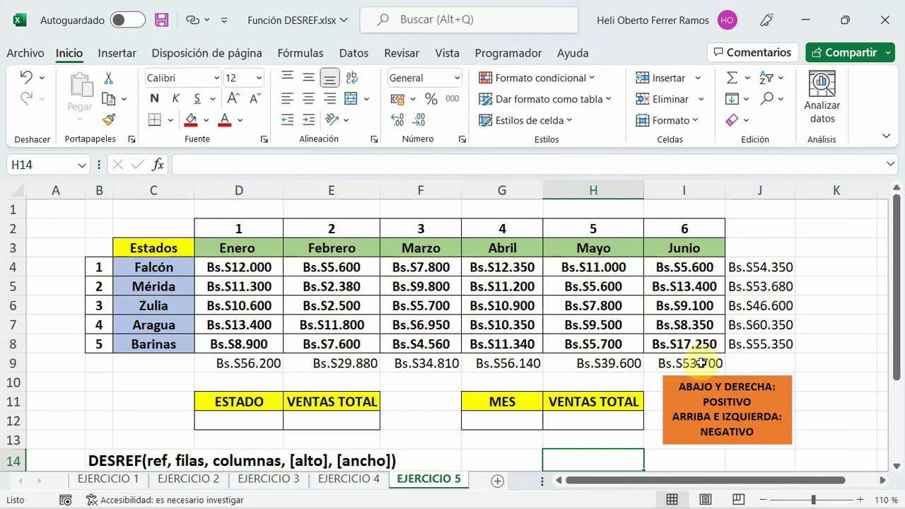
Step: Colour the monthly totals D9:I9 and state totals J4:J8 red
drag(707, 364, 233, 363)
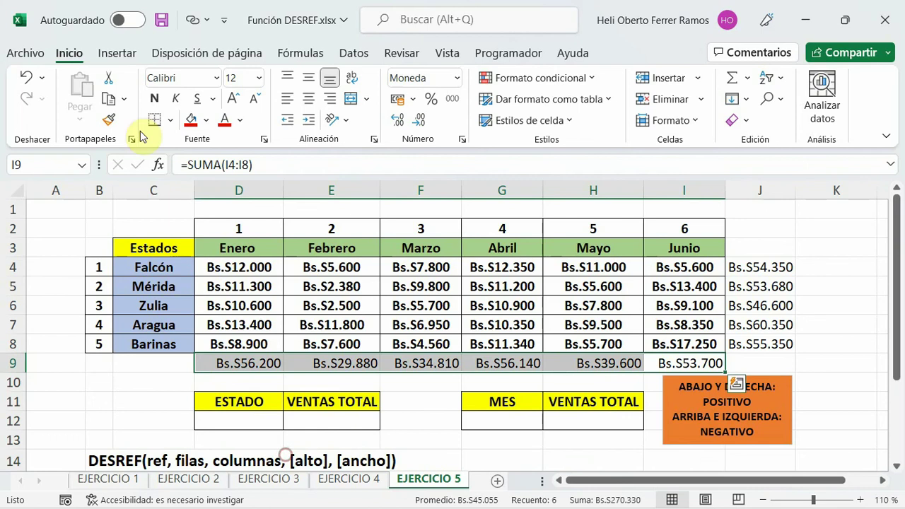
click(223, 121)
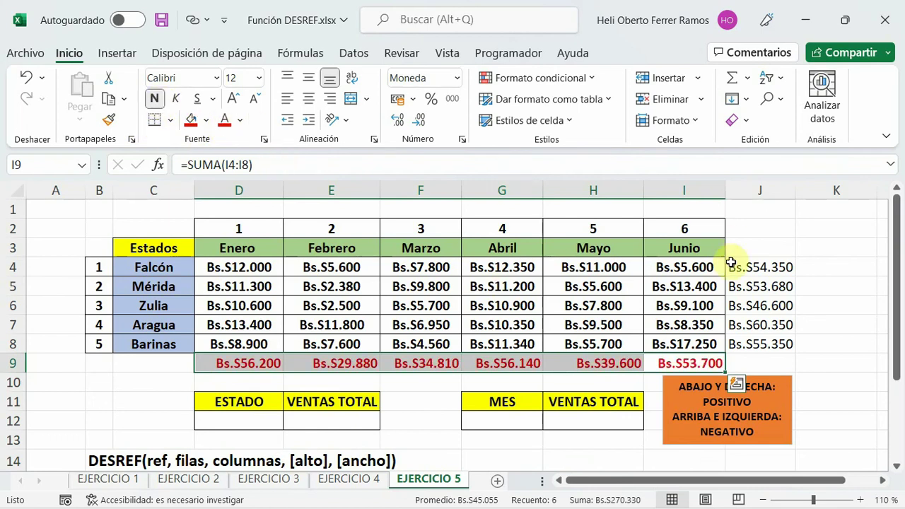
drag(748, 267, 758, 345)
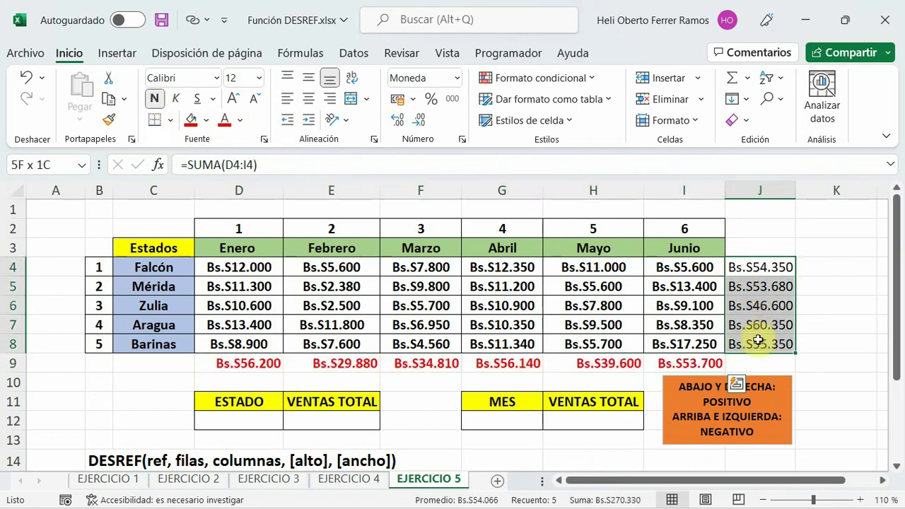
click(224, 122)
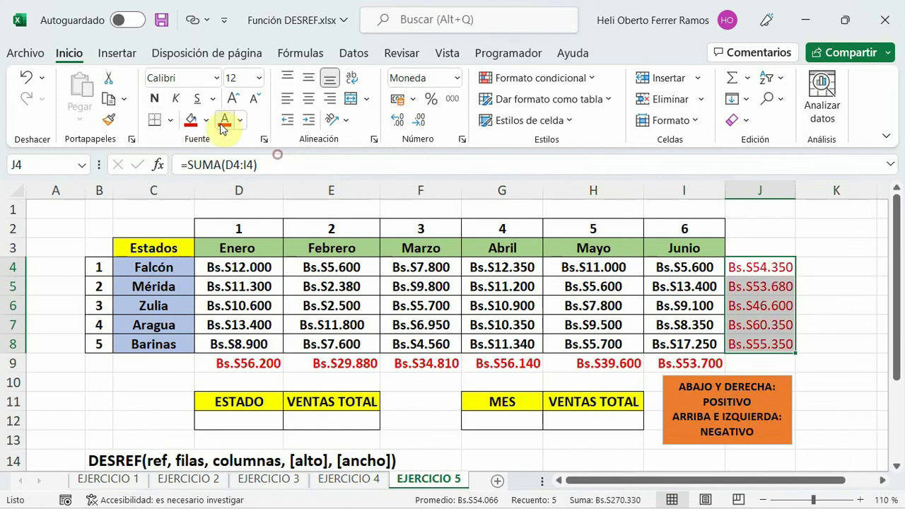
drag(897, 354, 896, 356)
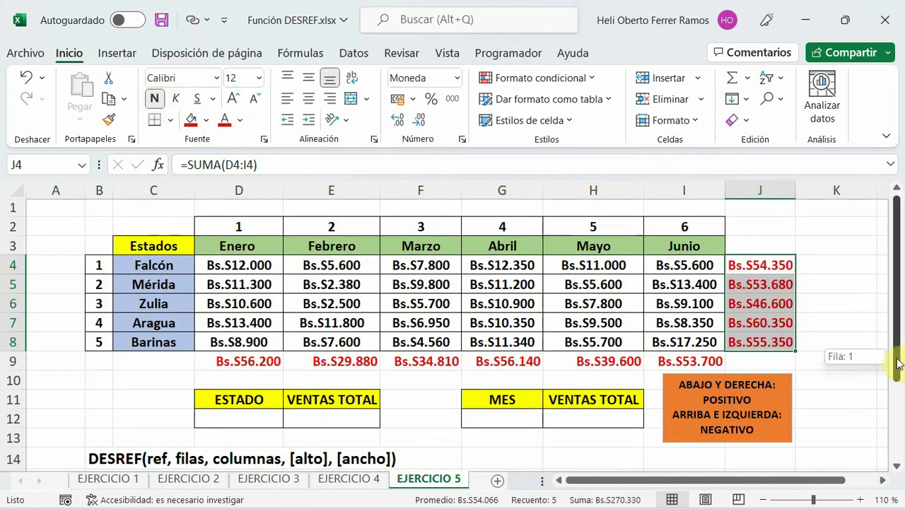
click(856, 418)
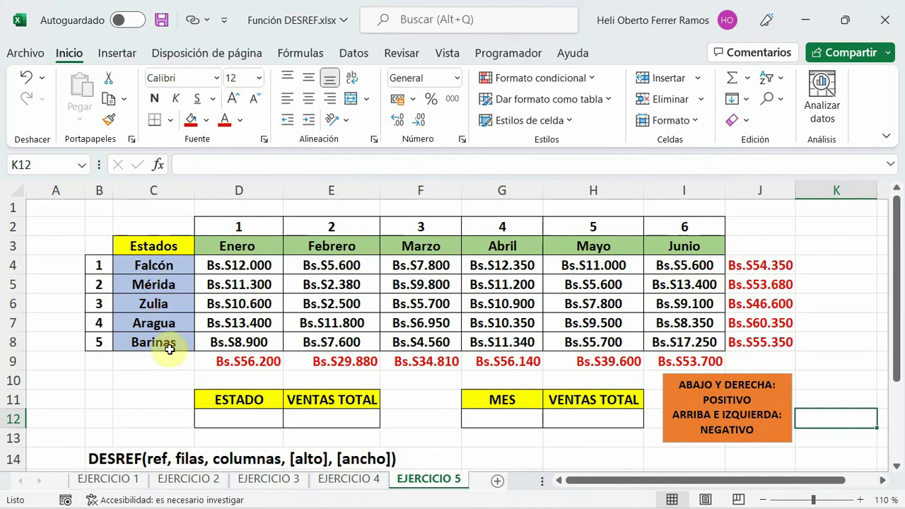
Step: Give the state totals J4:J8 and monthly totals D9:I9 all borders
drag(745, 261, 758, 339)
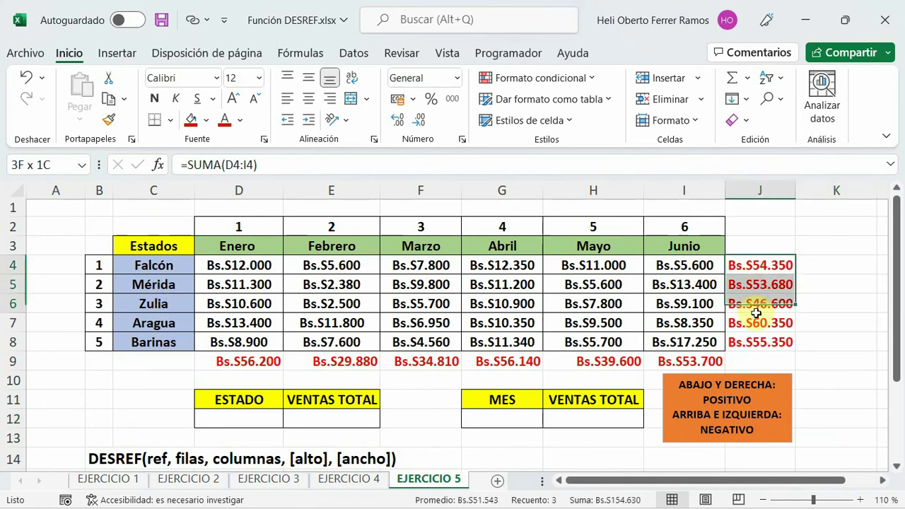
click(171, 122)
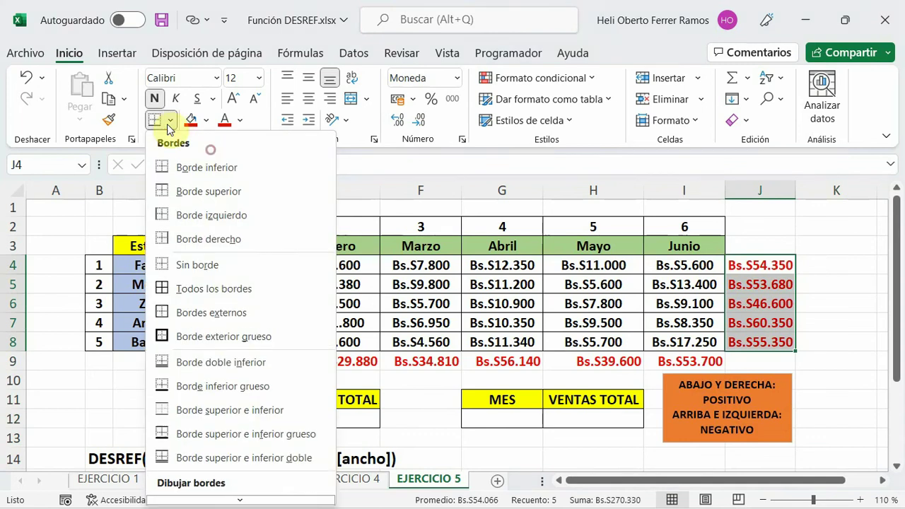
click(168, 293)
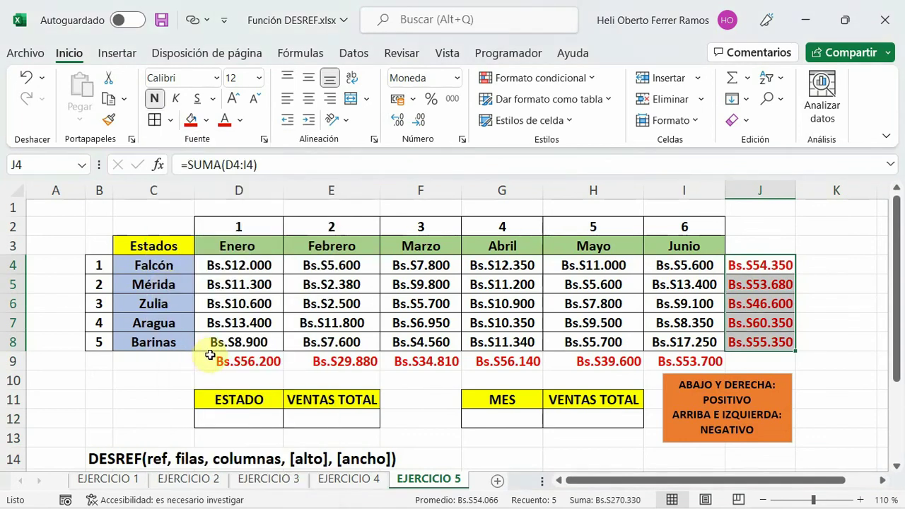
drag(210, 358, 661, 352)
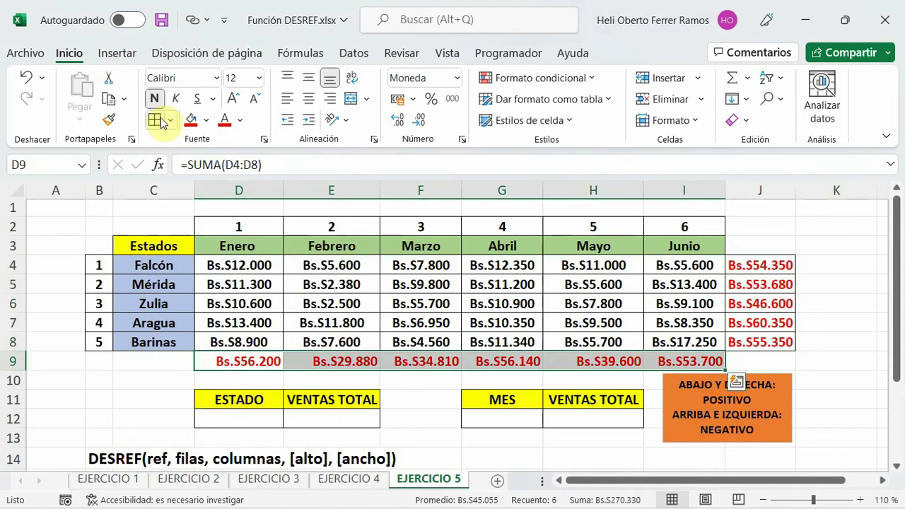
click(843, 340)
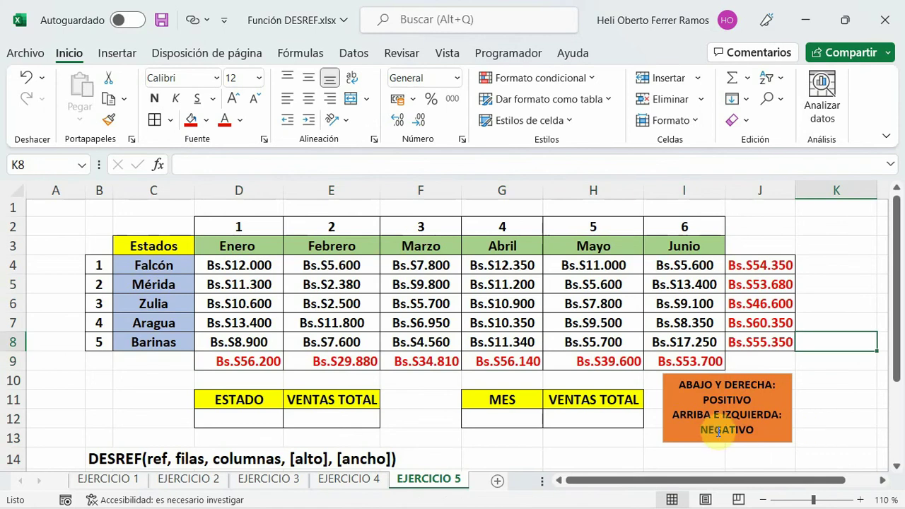
Step: Center and bold the monthly totals in D9:I9
drag(244, 362, 682, 353)
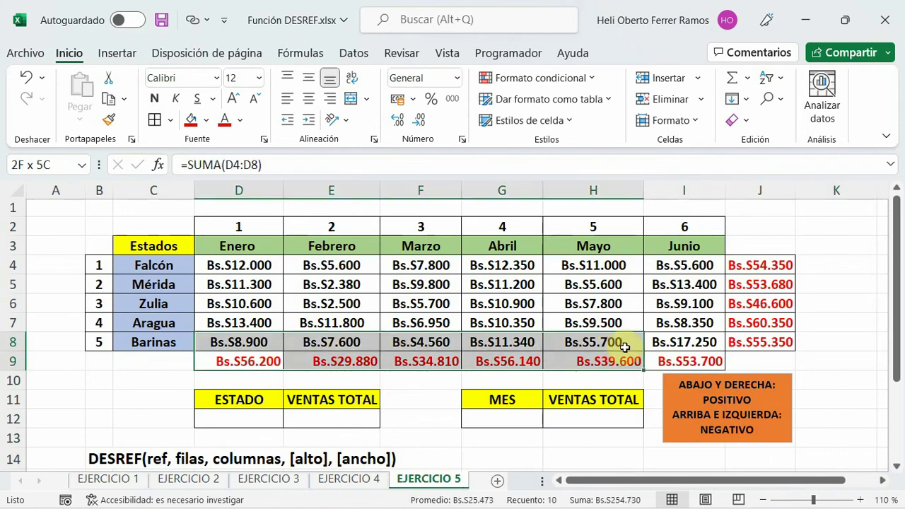
click(309, 99)
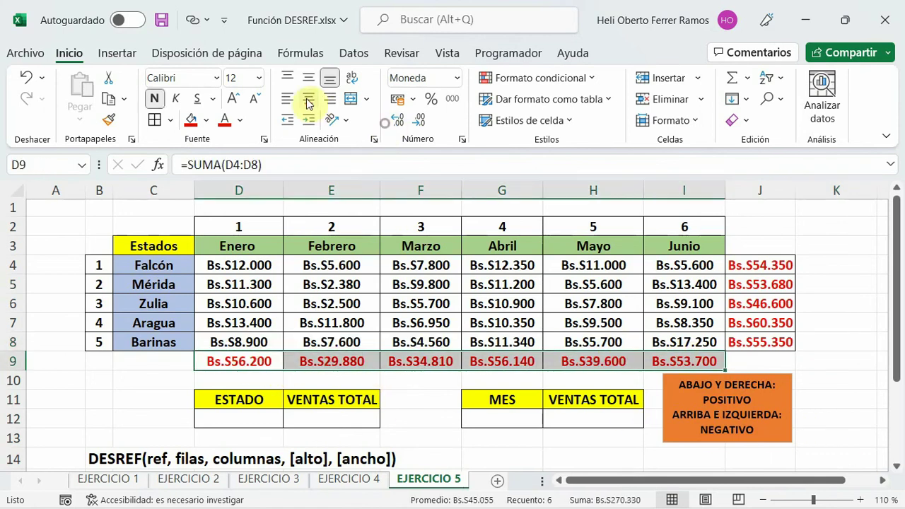
click(834, 414)
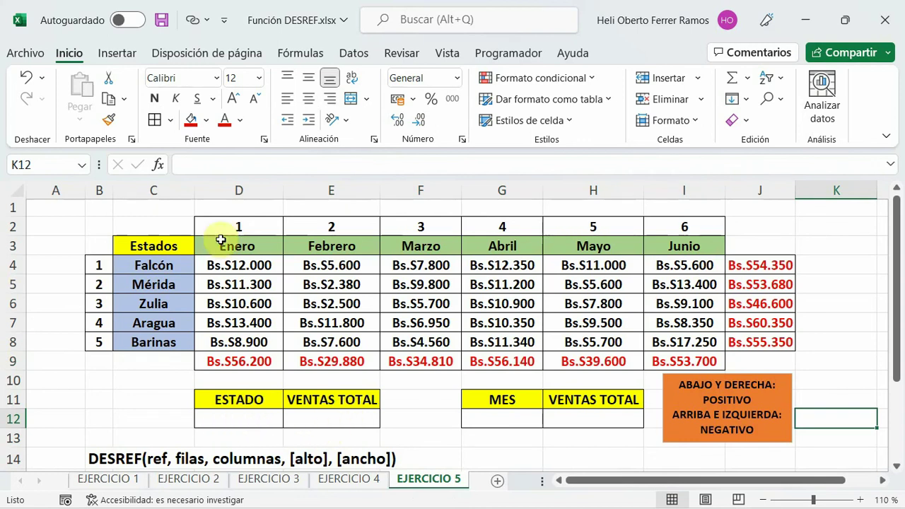
Step: Fill Falcón's Enero sale of Bs.S12.000 in D4 with yellow
click(233, 268)
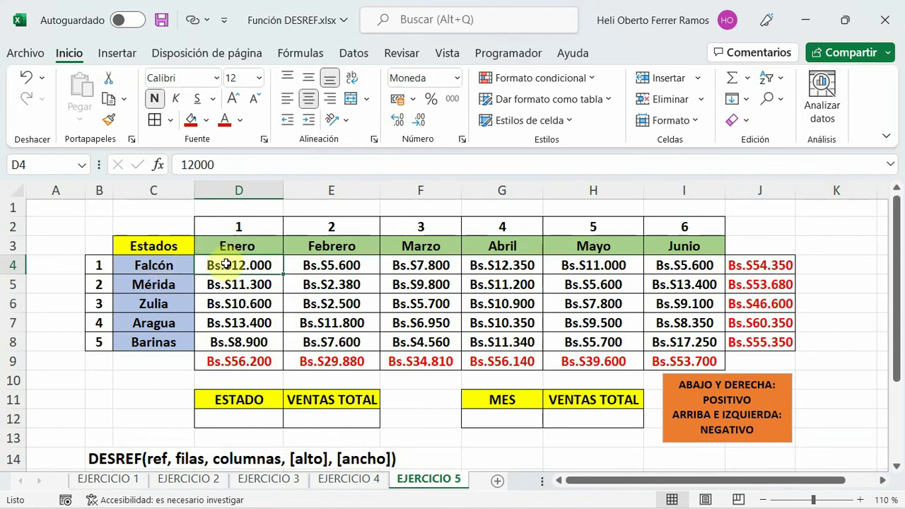
click(205, 121)
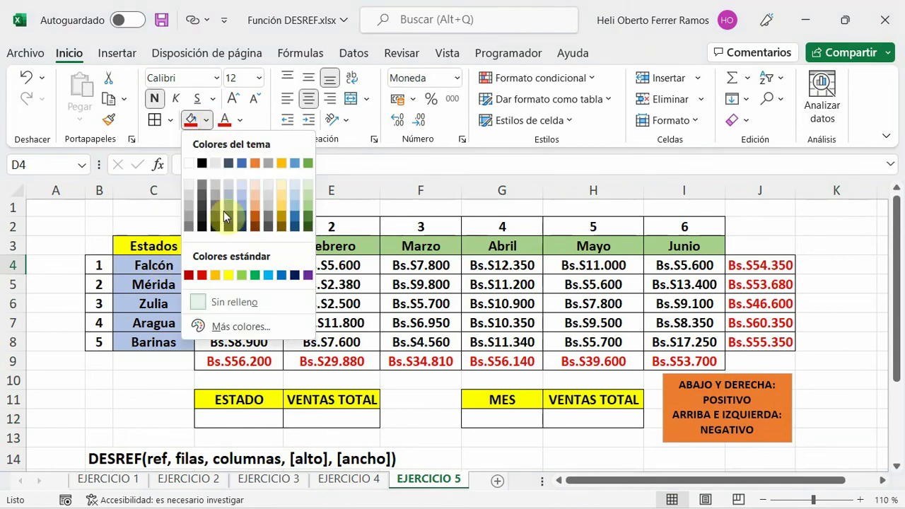
click(229, 275)
click(233, 304)
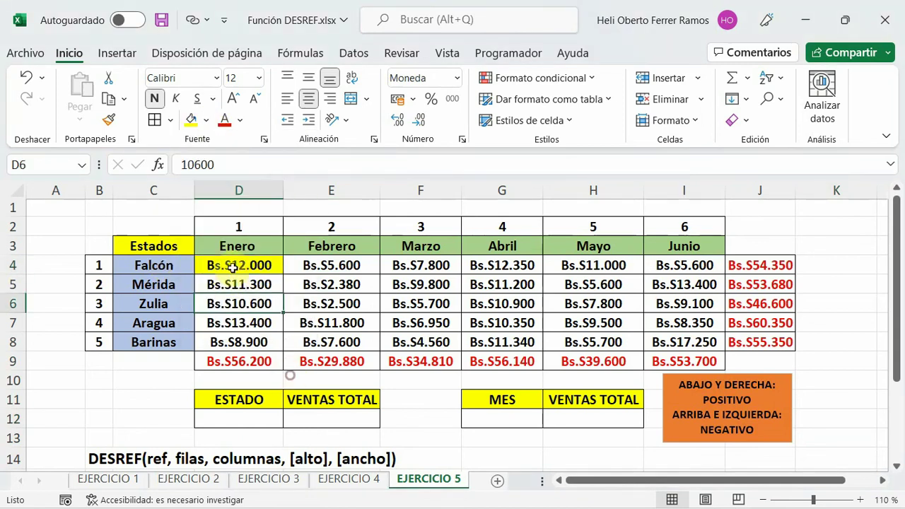
click(236, 266)
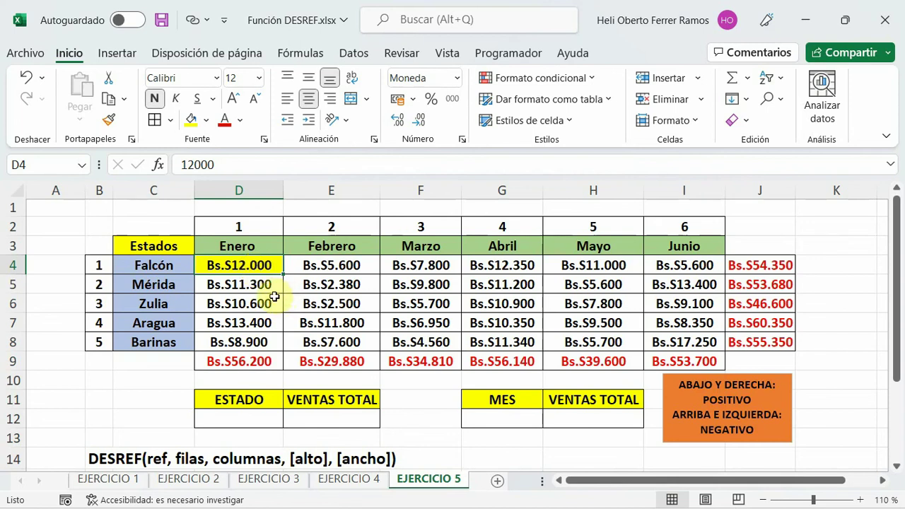
click(139, 245)
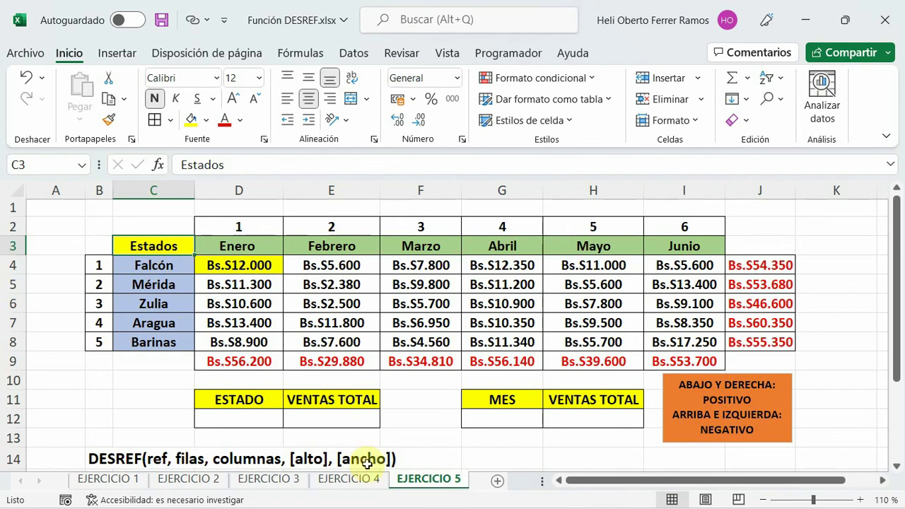
click(324, 420)
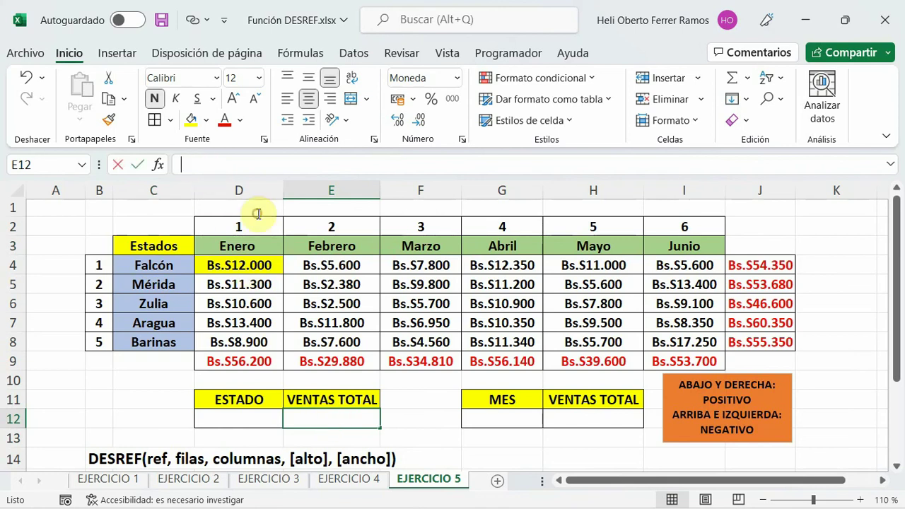
Step: Begin E12's formula as =SUMA(DESREF( anchored at the Estados header C3
click(207, 172)
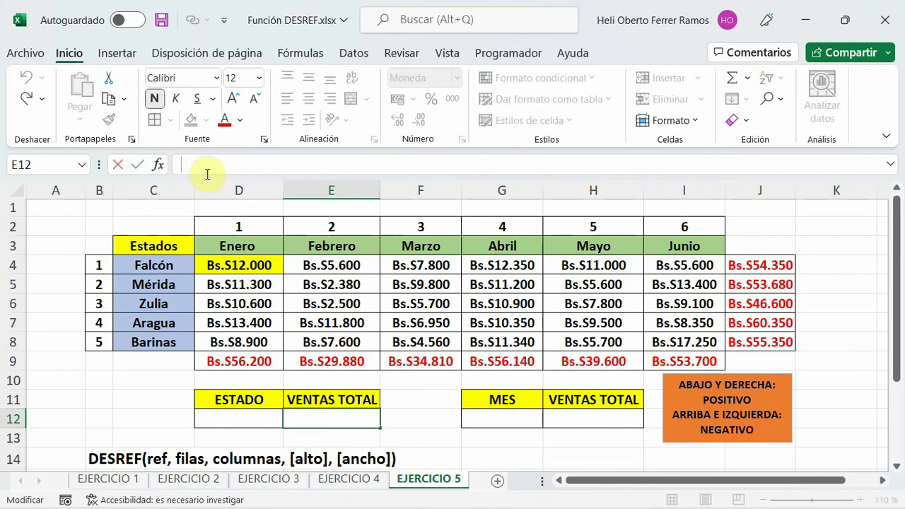
text(=suma)
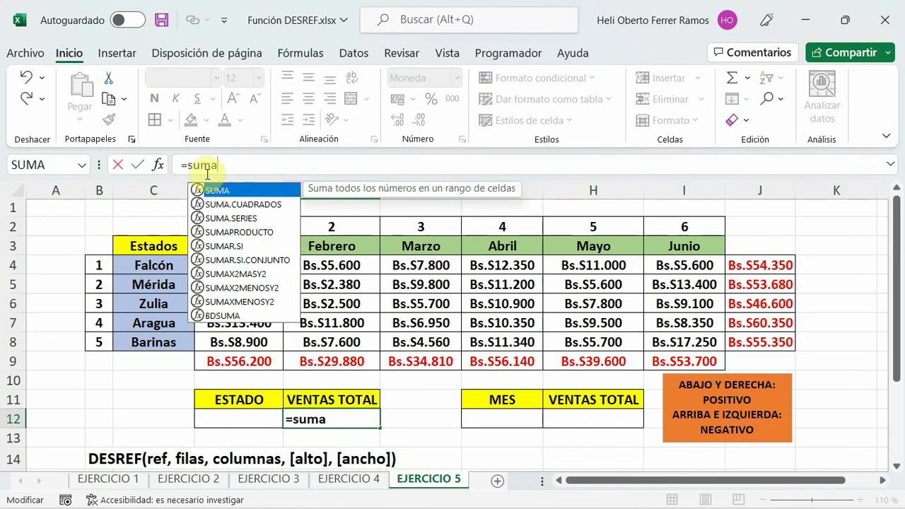
double_click(213, 190)
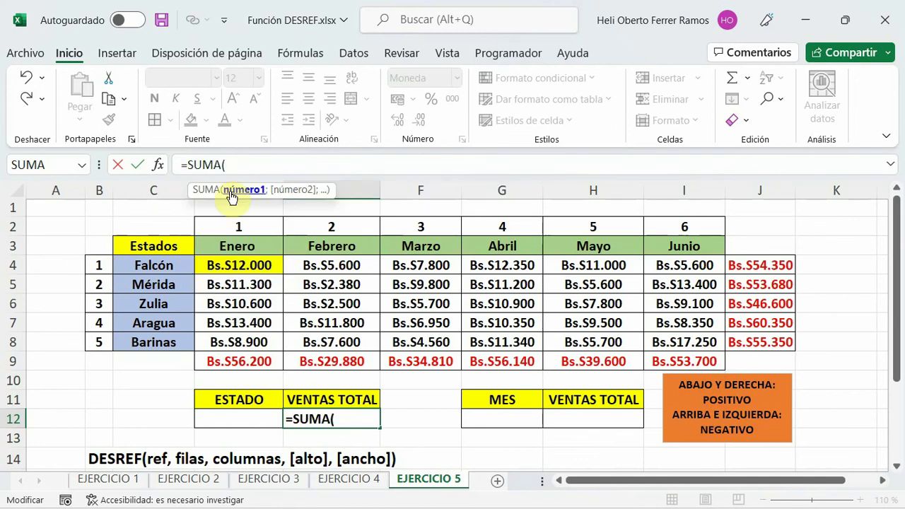
text(desr)
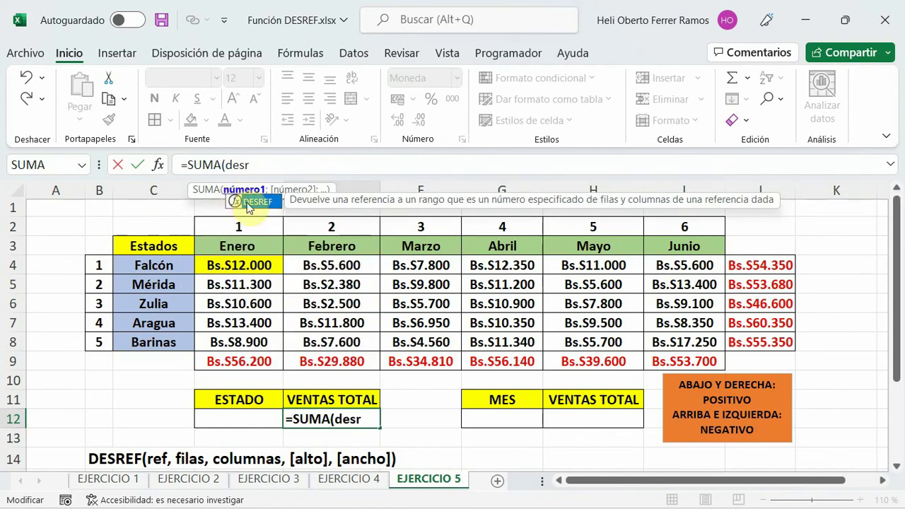
double_click(229, 201)
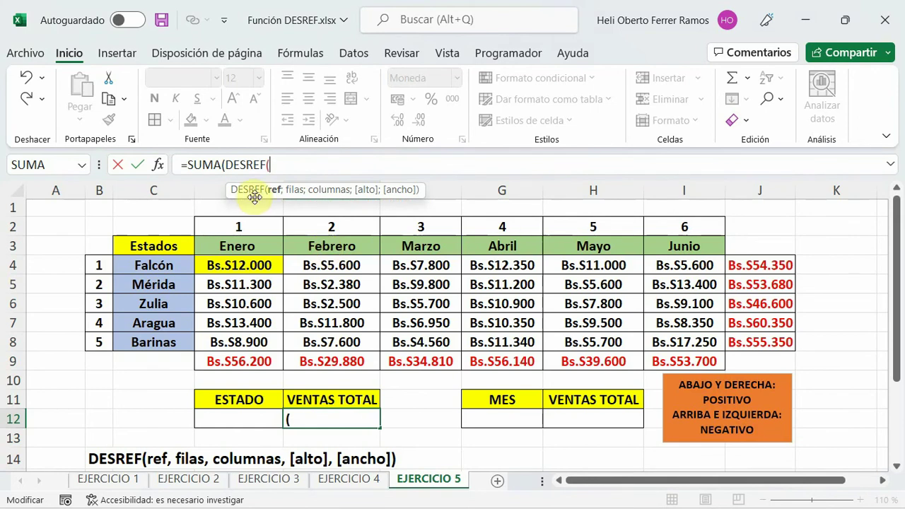
click(180, 246)
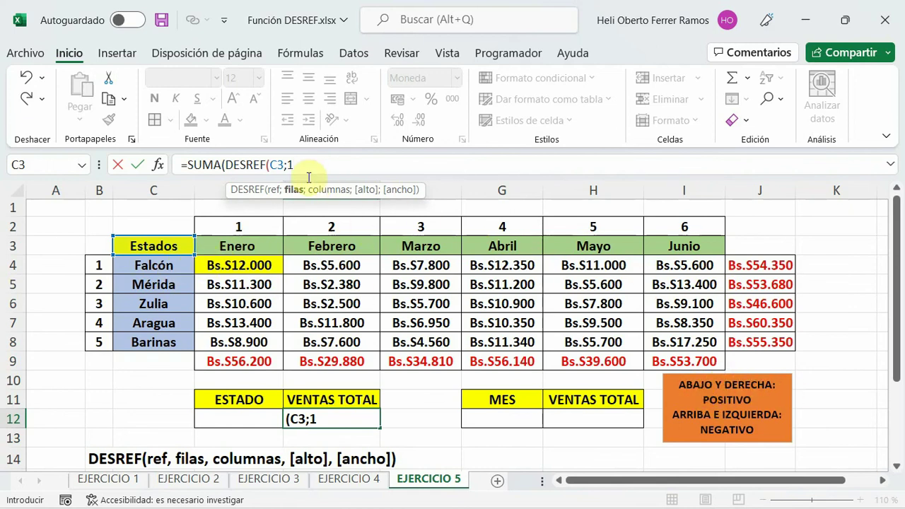
Step: Complete =SUMA(DESREF(C3;1;1;1;6)) in E12 to show Falcón's total Bs.S54.350
text(;1)
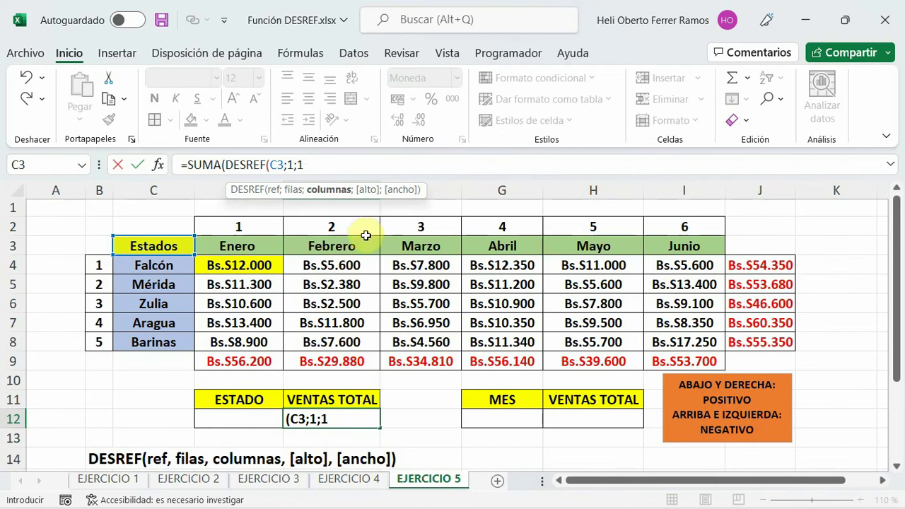
text(;)
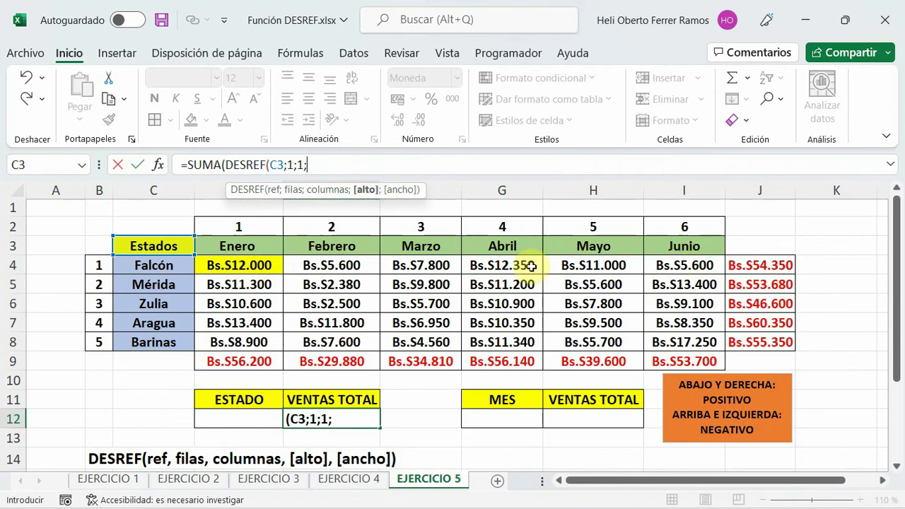
text(;)
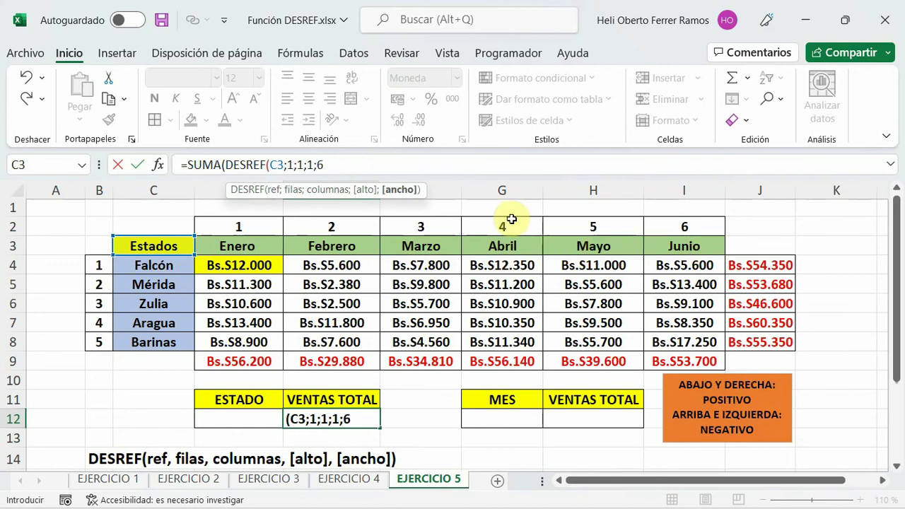
text())
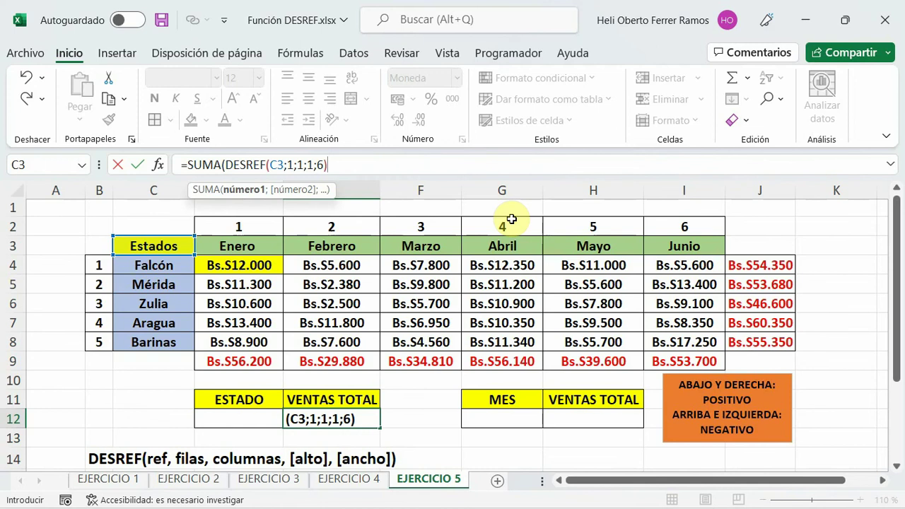
text())
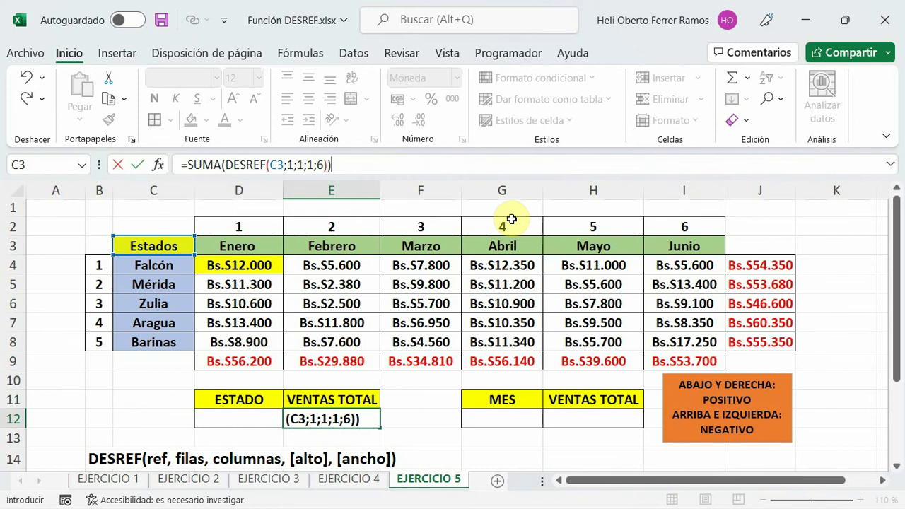
key(Return)
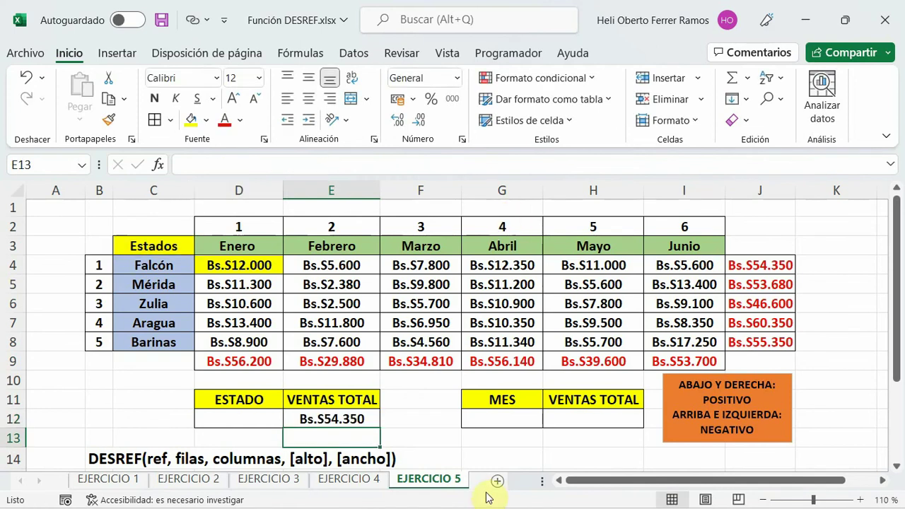
Step: After checking J4's first-state total, change E12's DESREF rows offset from 1 to 2
click(333, 418)
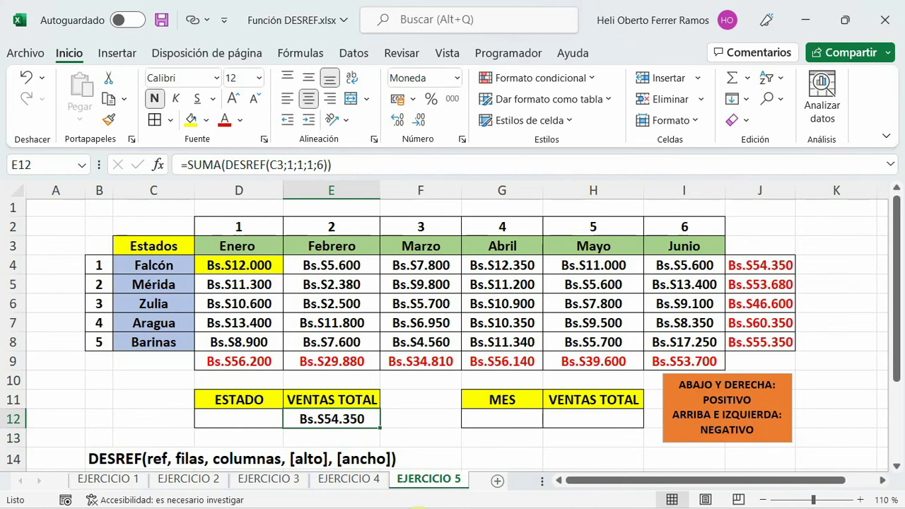
click(775, 265)
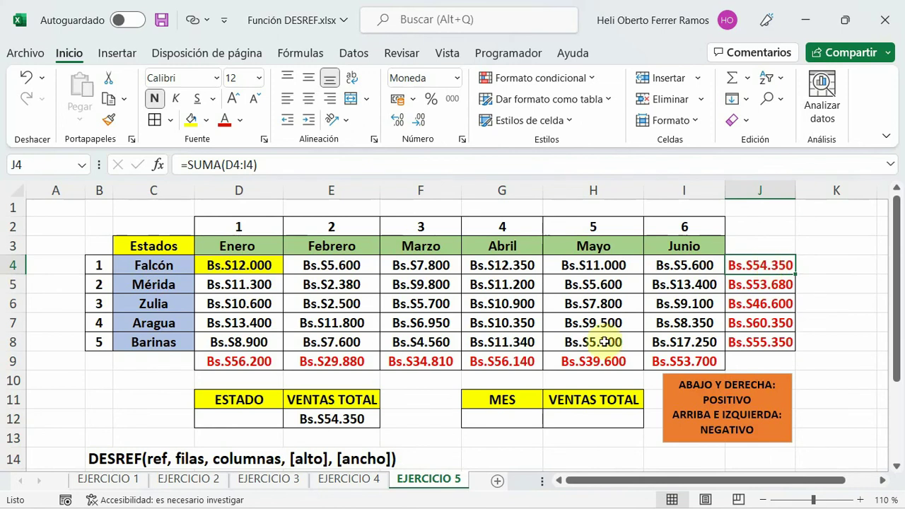
click(324, 417)
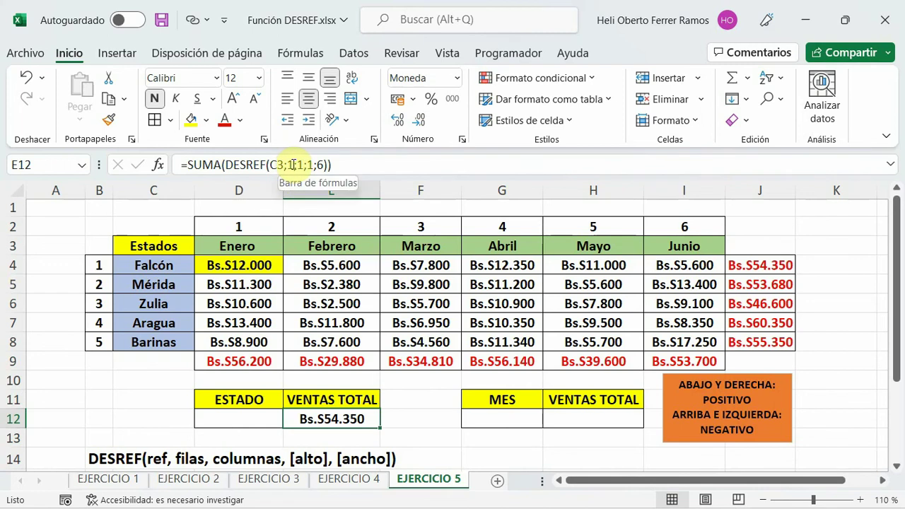
click(293, 165)
key(BackSpace)
text(2)
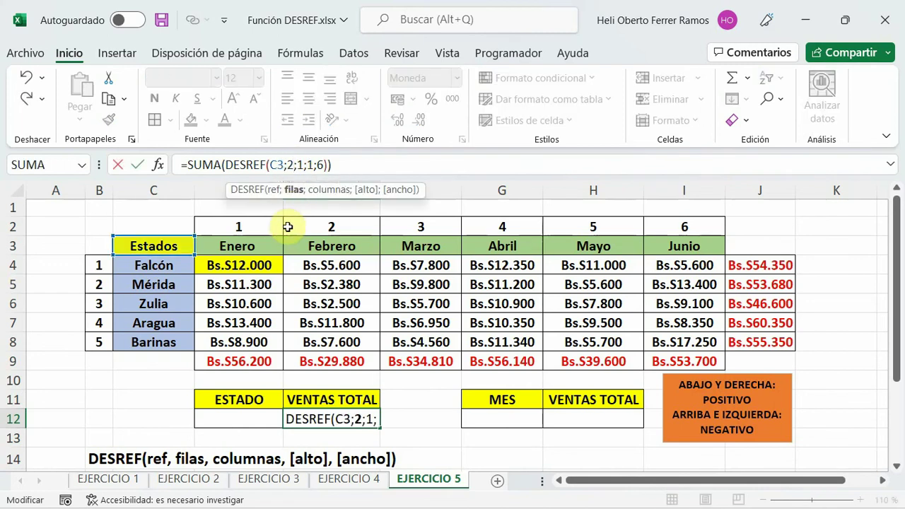
click(359, 164)
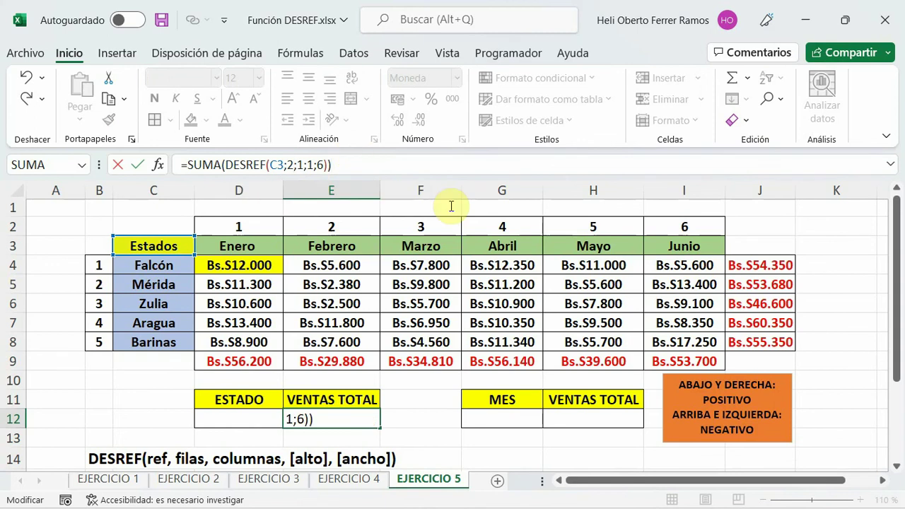
key(Return)
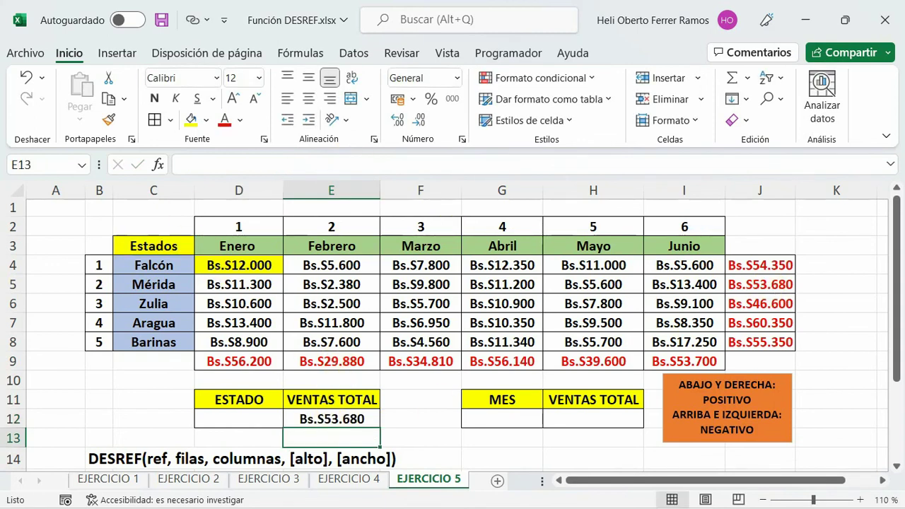
Step: Confirm E12's Bs.S53.680 matches J5's second-state total and select the ESTADO cell D12
click(765, 285)
click(441, 440)
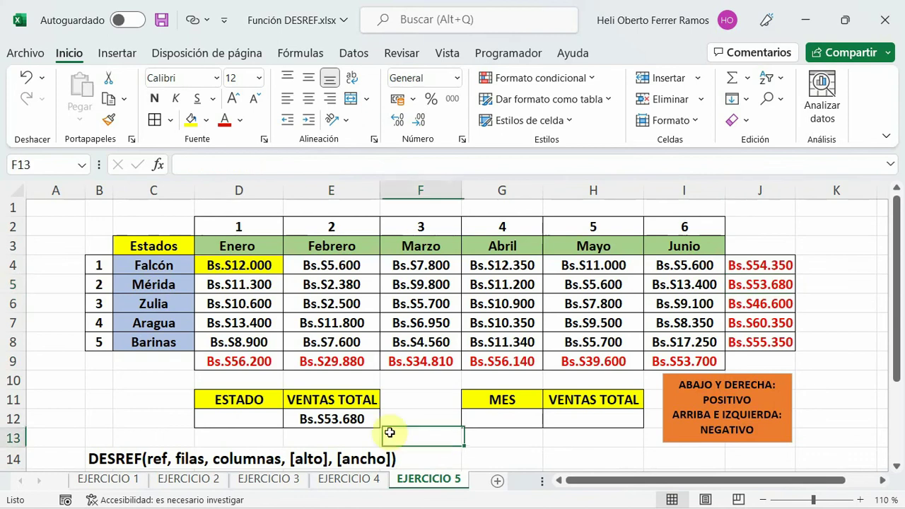
click(218, 416)
Step: Enter 3 in D12 and replace E12's fixed rows offset 2 with D12, giving Bs.S46.600
text(3)
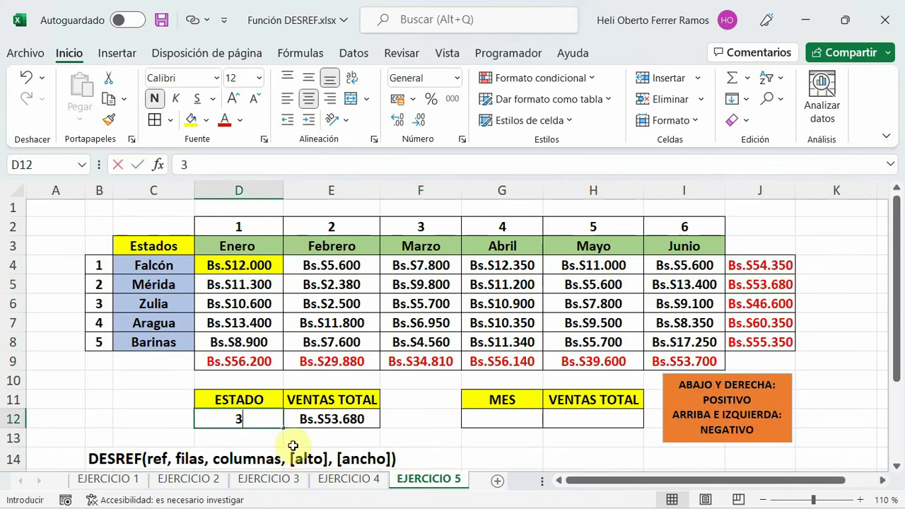
key(Return)
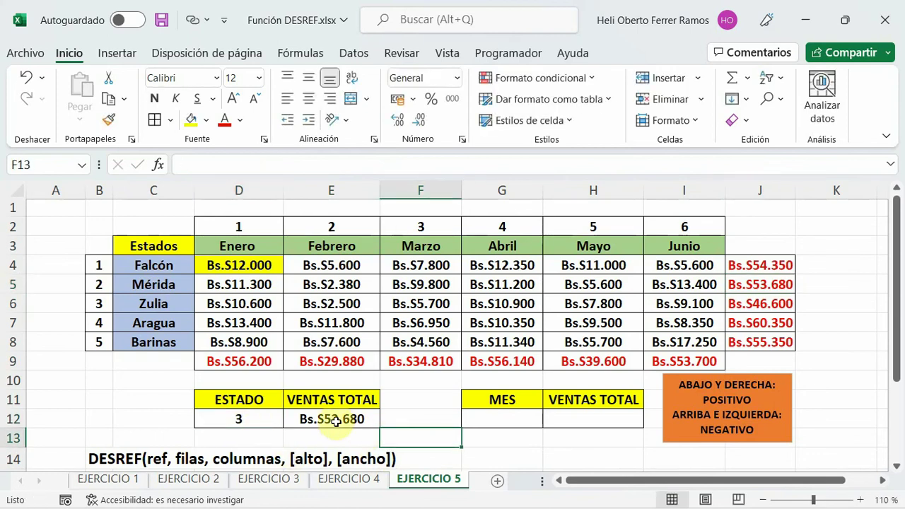
click(322, 419)
click(294, 165)
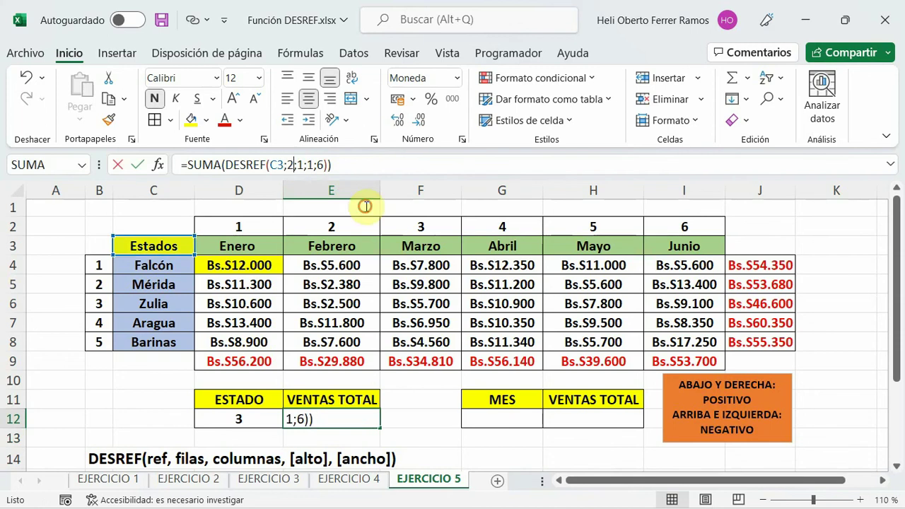
key(BackSpace)
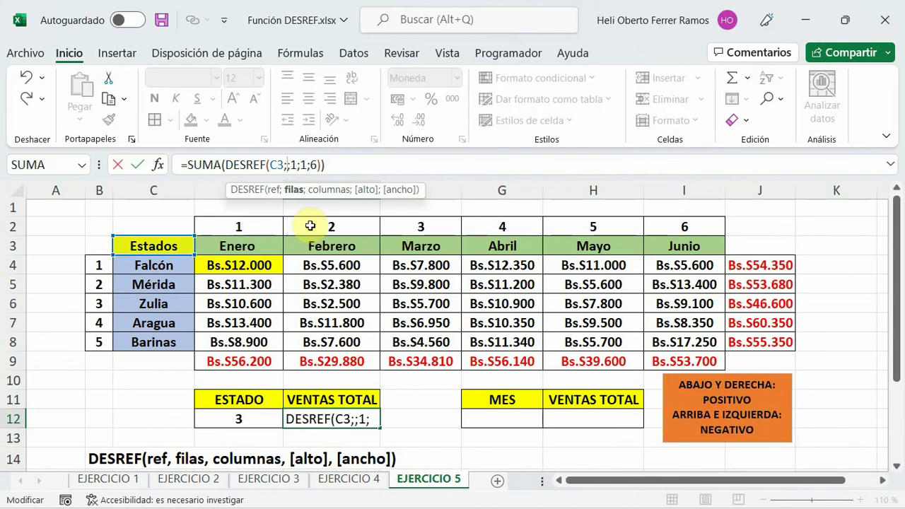
click(238, 419)
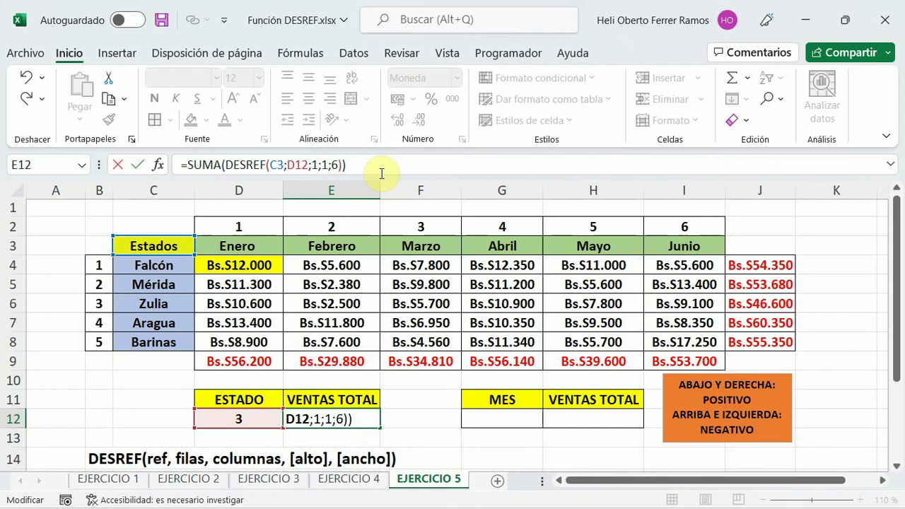
key(Return)
click(249, 417)
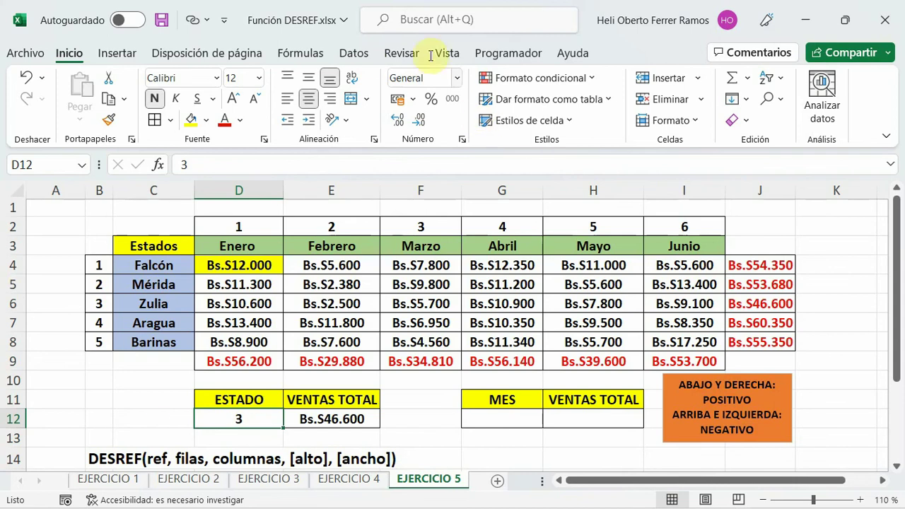
Step: Add a List data validation to D12 with source 1;2;3;4;5
click(360, 57)
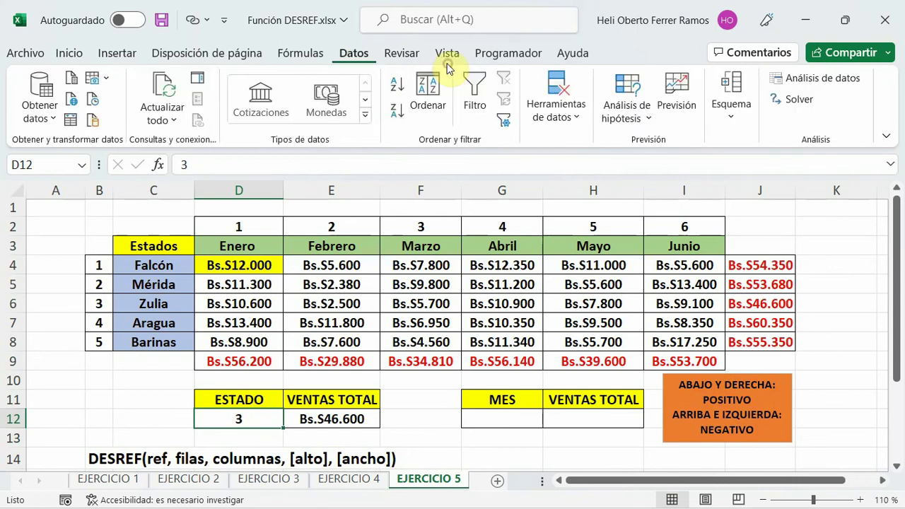
click(582, 120)
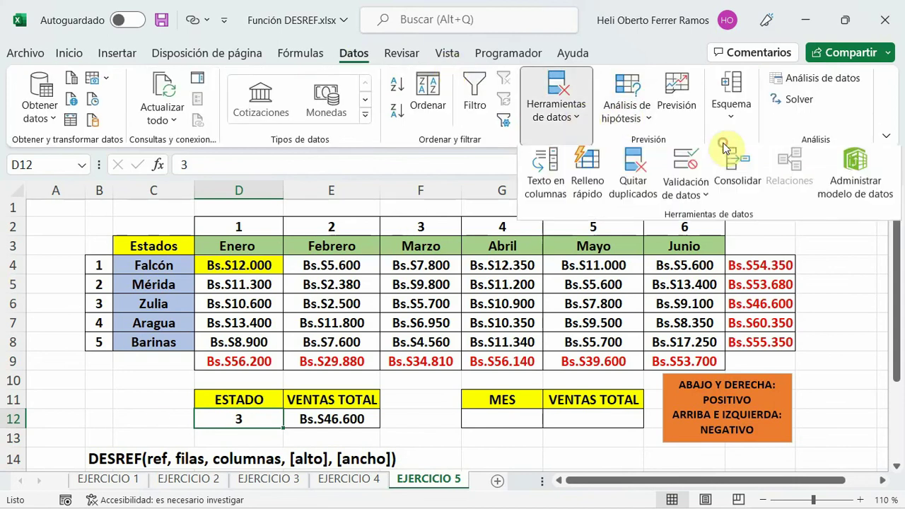
click(696, 201)
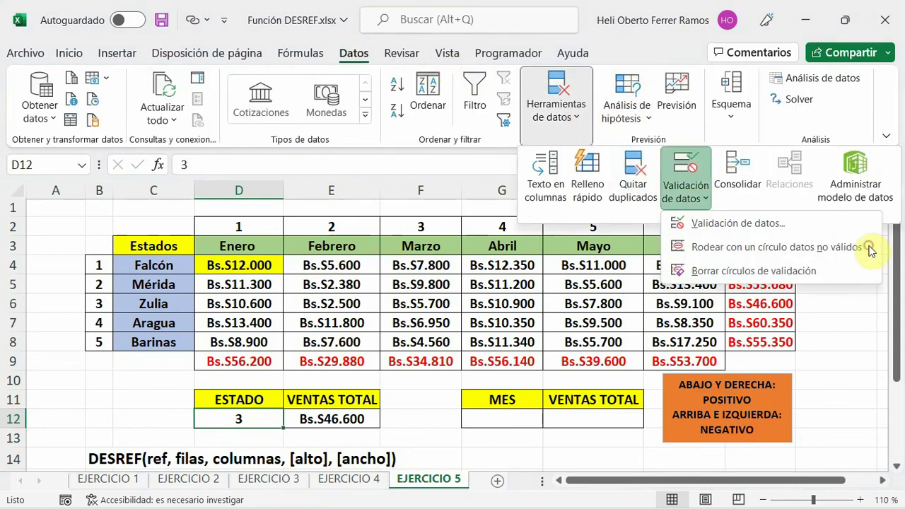
click(735, 222)
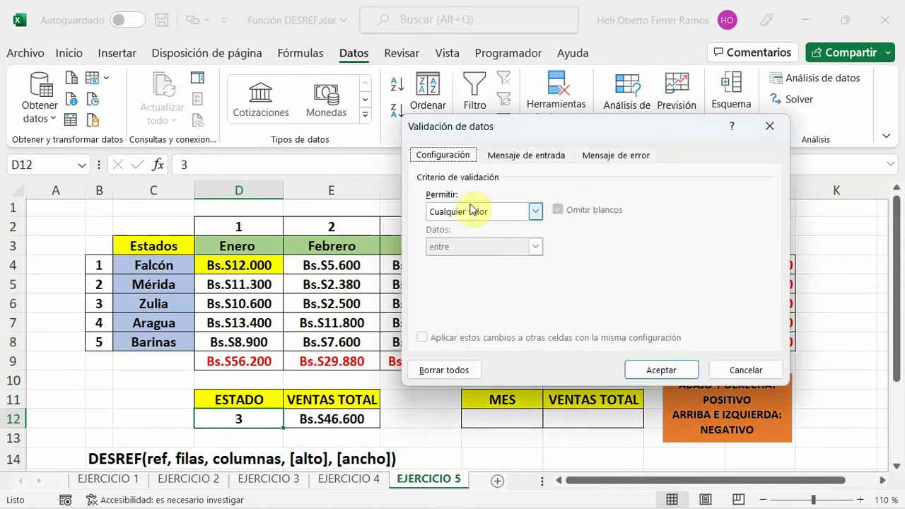
click(535, 211)
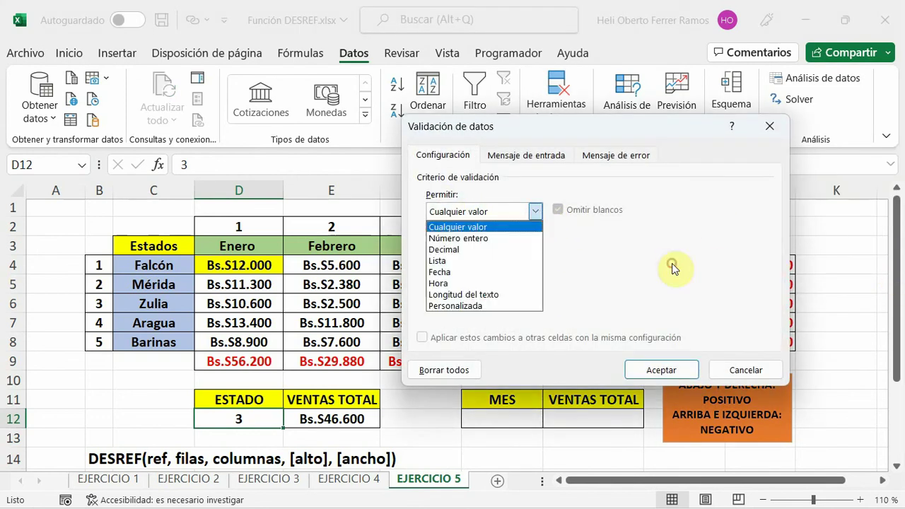
click(458, 262)
click(450, 283)
text(1;2;3;4;5)
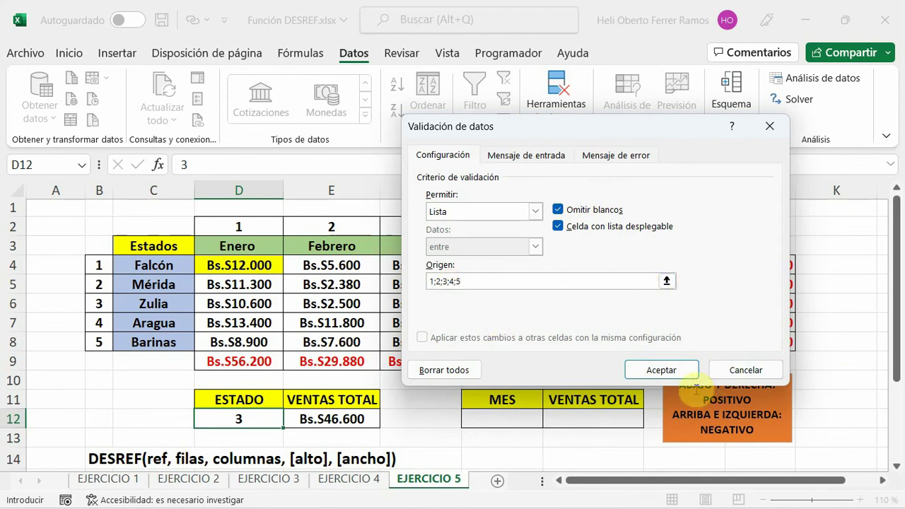
click(657, 370)
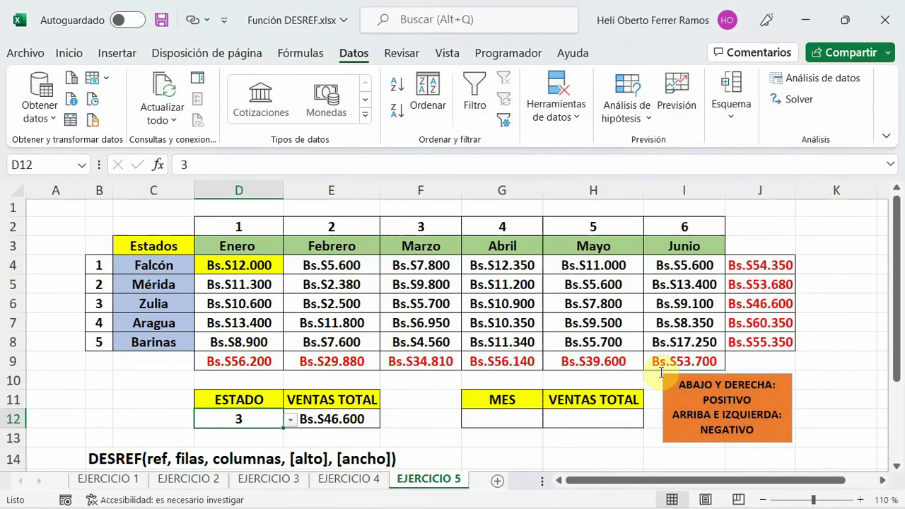
Step: Choose state 2, then state 5 in D12's dropdown so E12 matches Barinas's Bs.S55.350 in J8
click(290, 420)
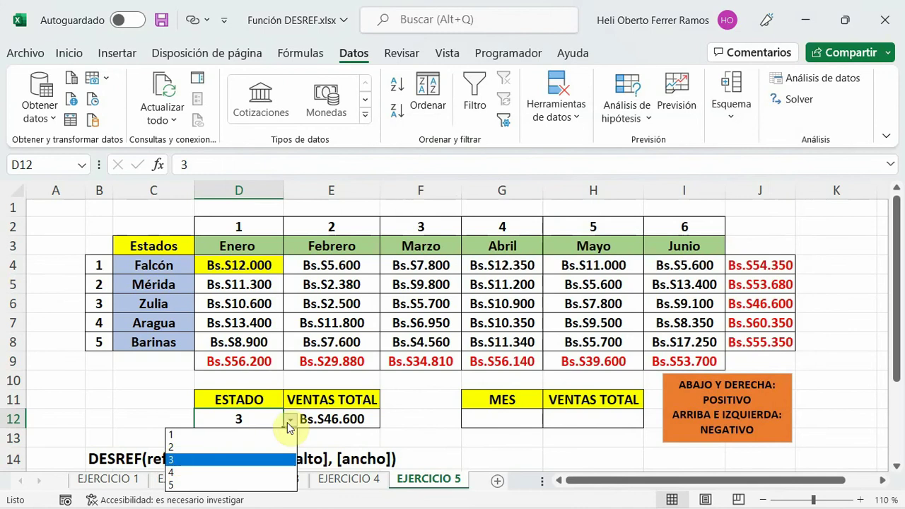
click(171, 447)
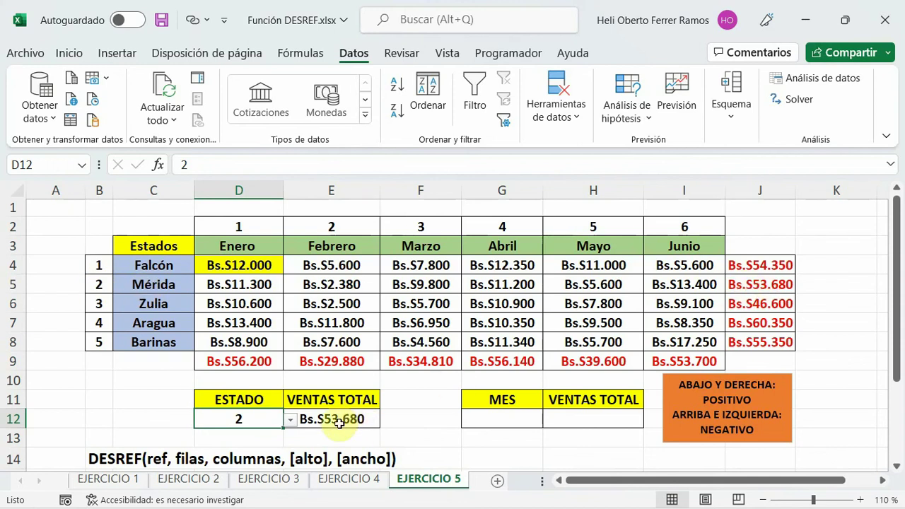
click(290, 419)
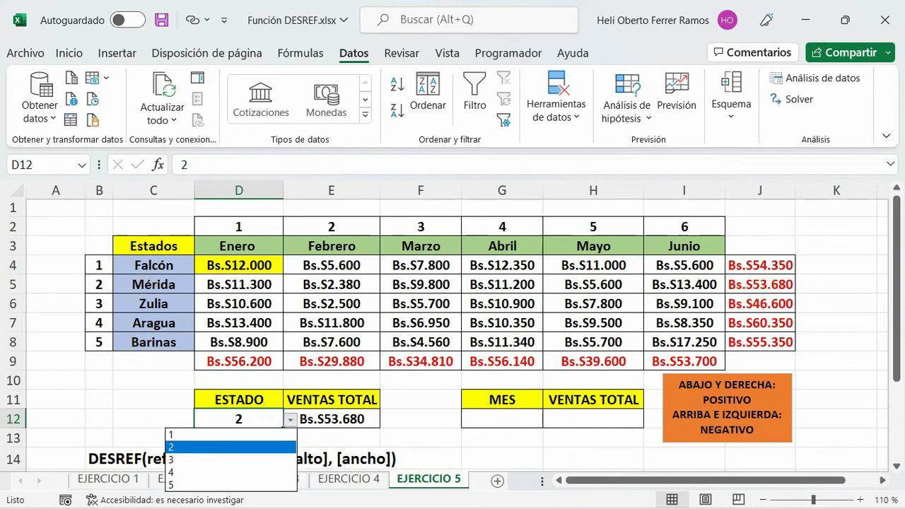
click(178, 486)
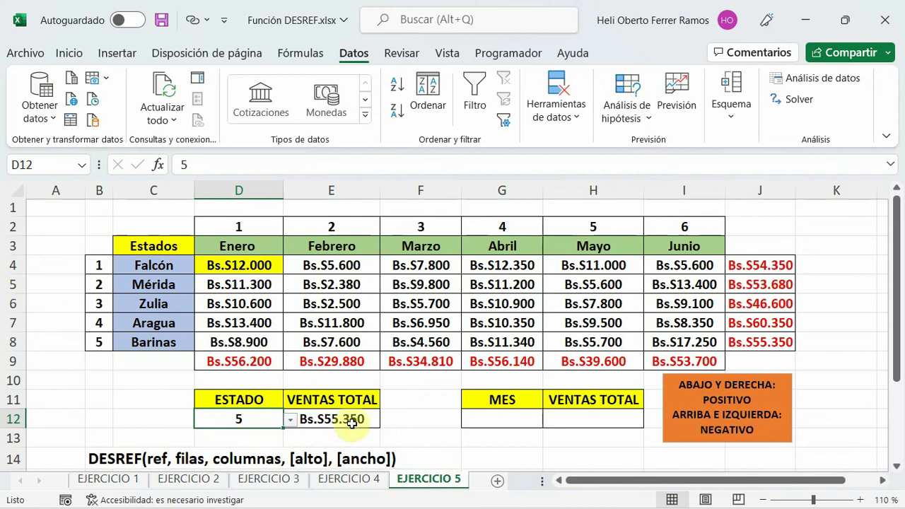
click(769, 342)
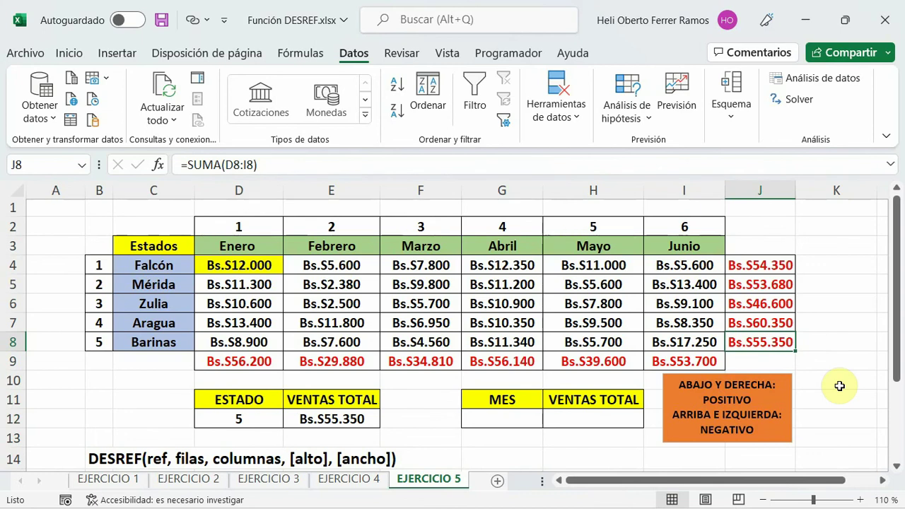
Step: Enter =SUMA(DESREF(C3;1;1;5;1)) in H12 to total Enero's sales, Bs.S56.200
click(603, 424)
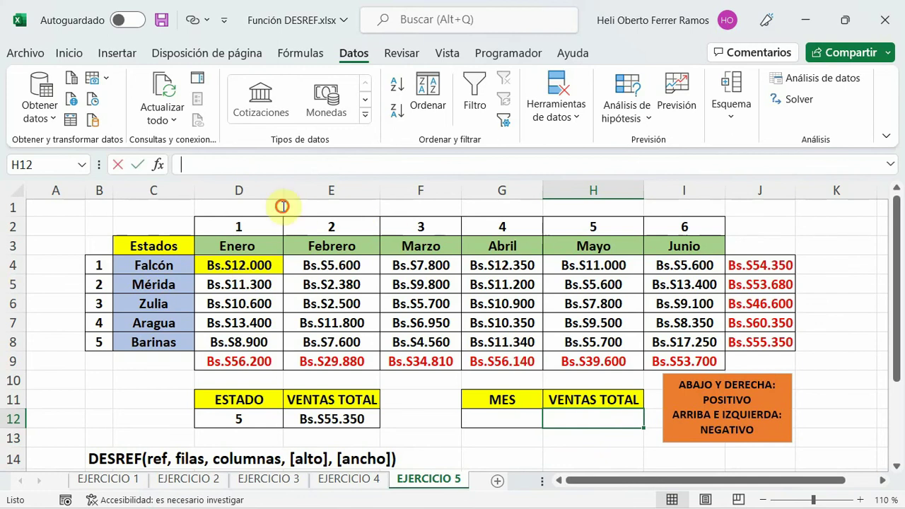
click(221, 169)
text(=)
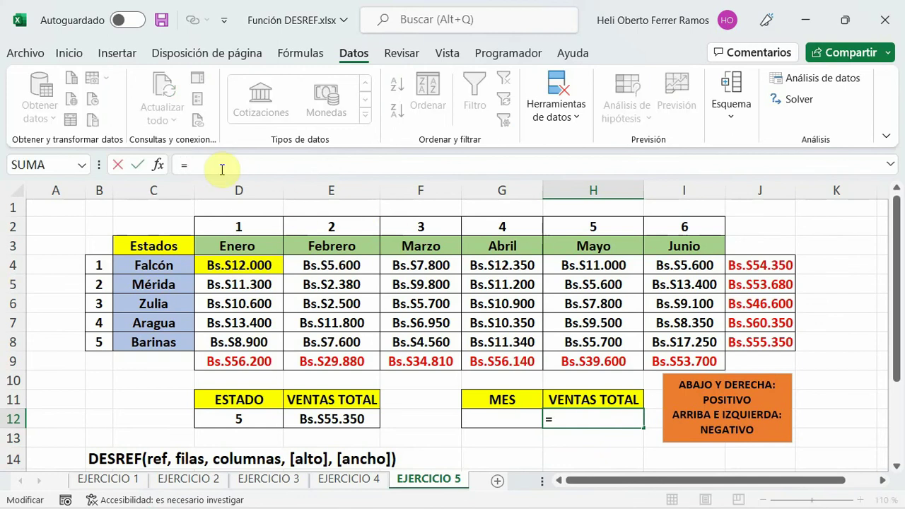
text(suma)
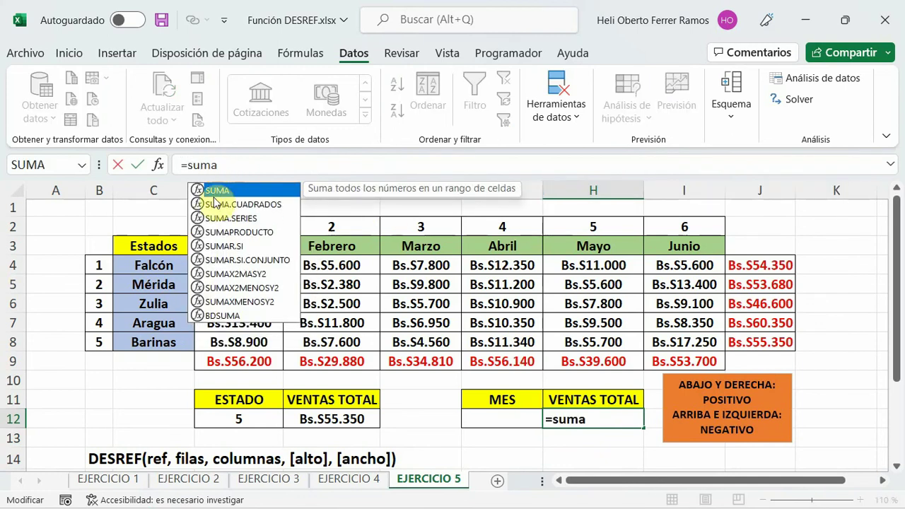
double_click(220, 189)
text(d)
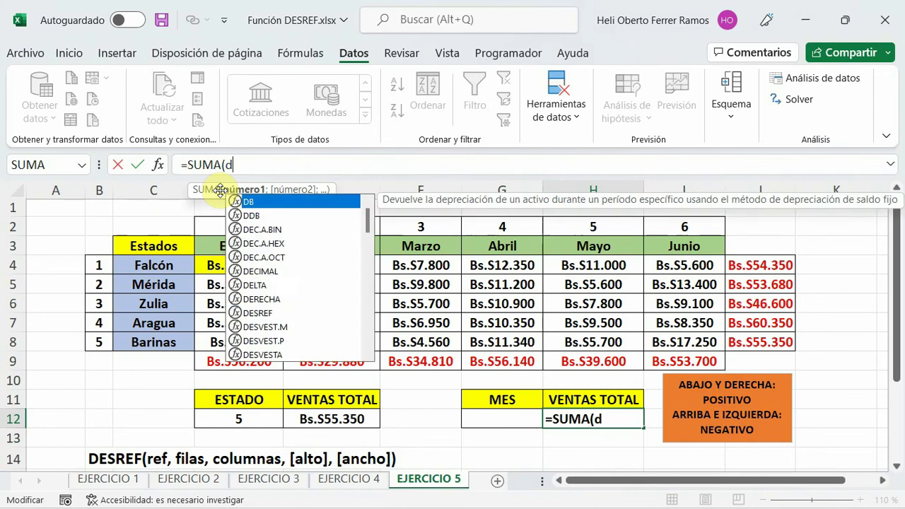
text(esre)
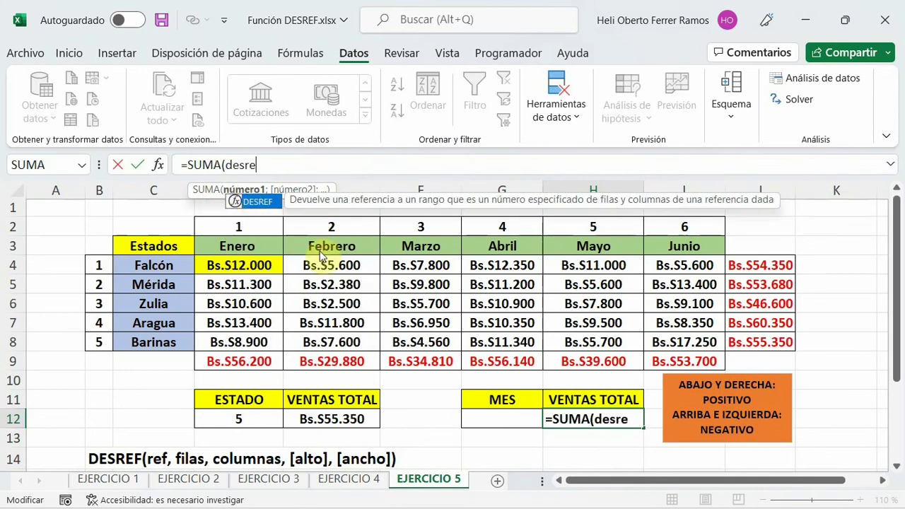
key(Tab)
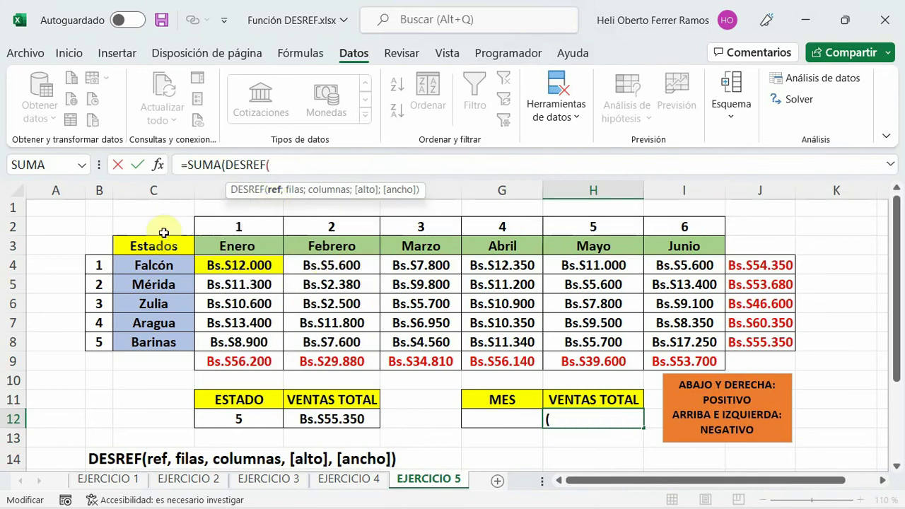
click(145, 241)
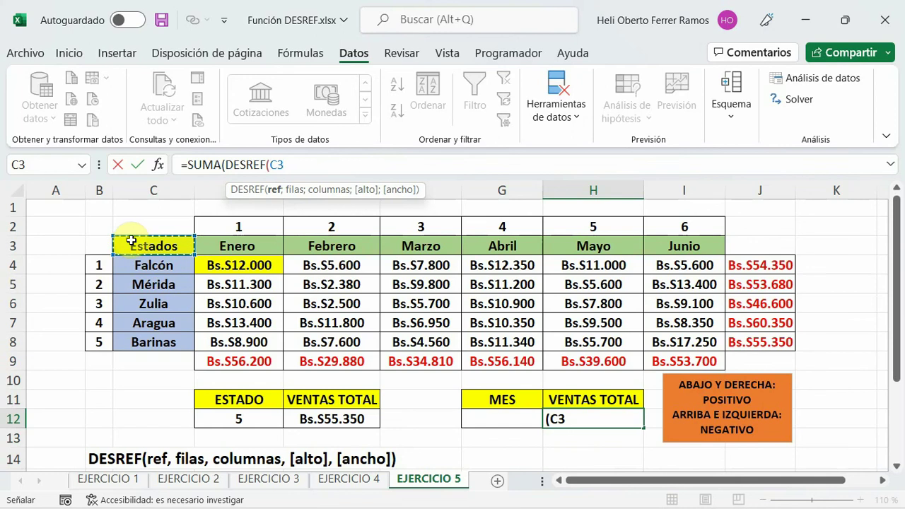
text(;1)
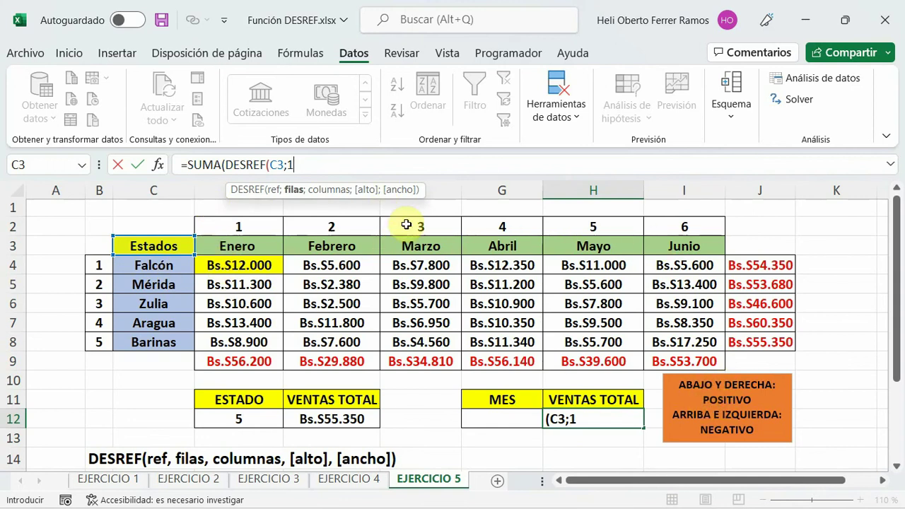
text(;1)
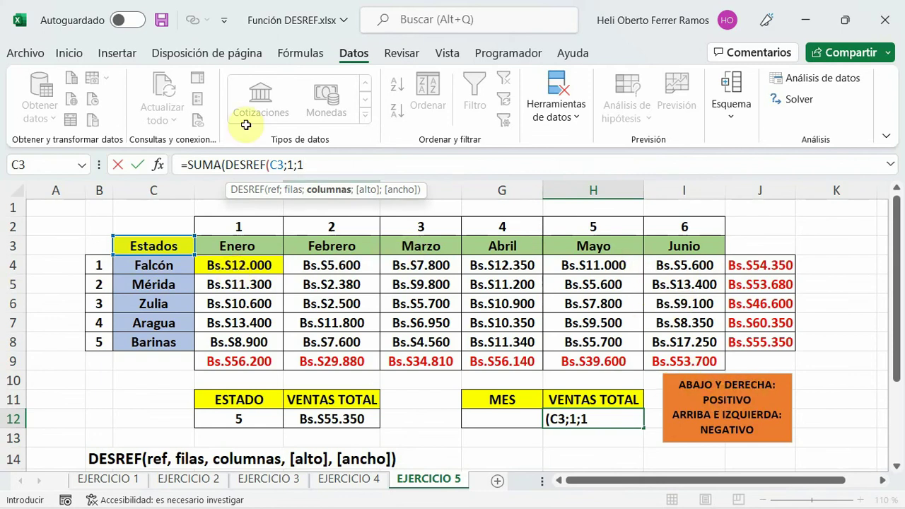
text(;)
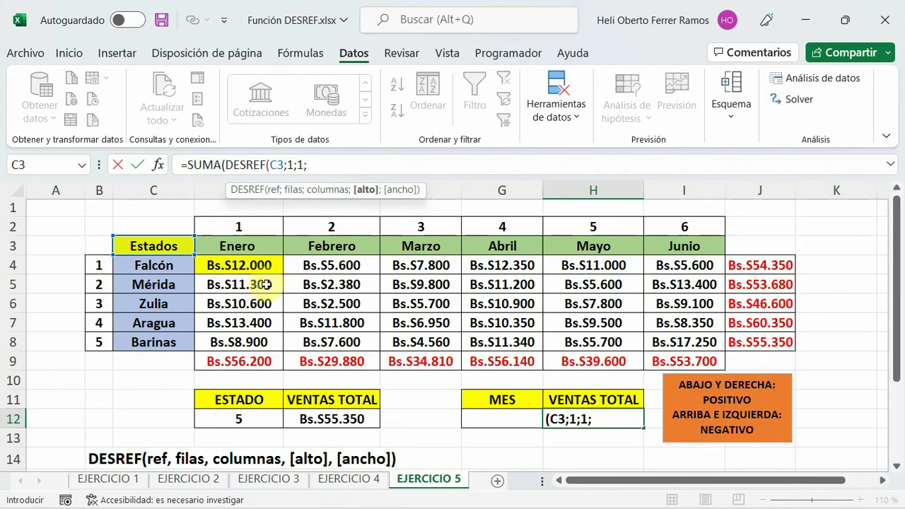
text(5;)
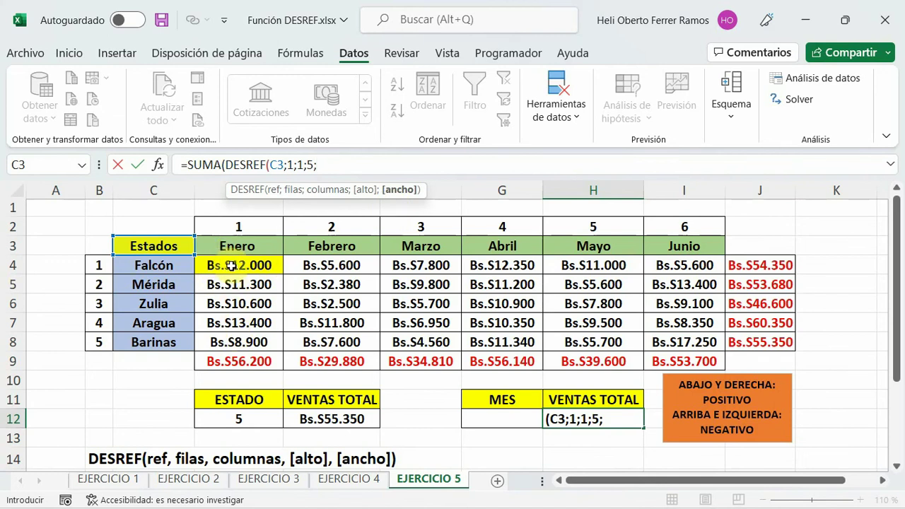
text(1)
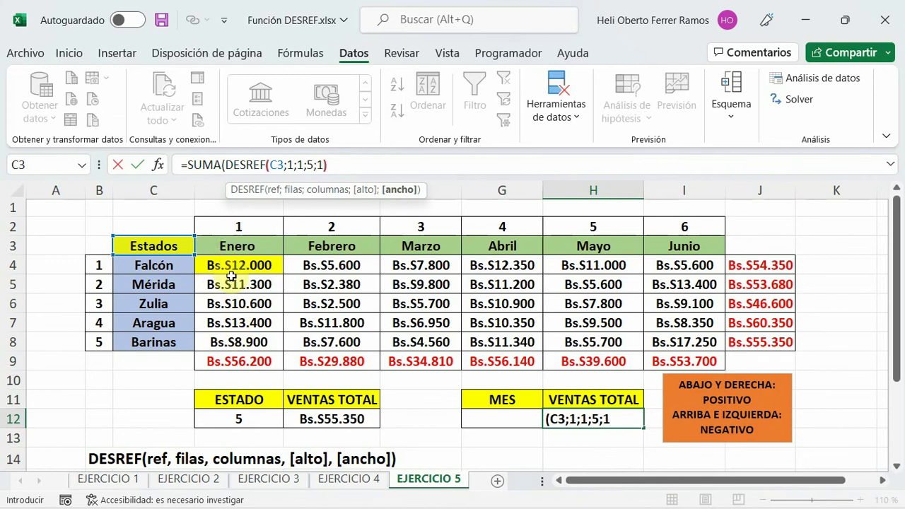
text())
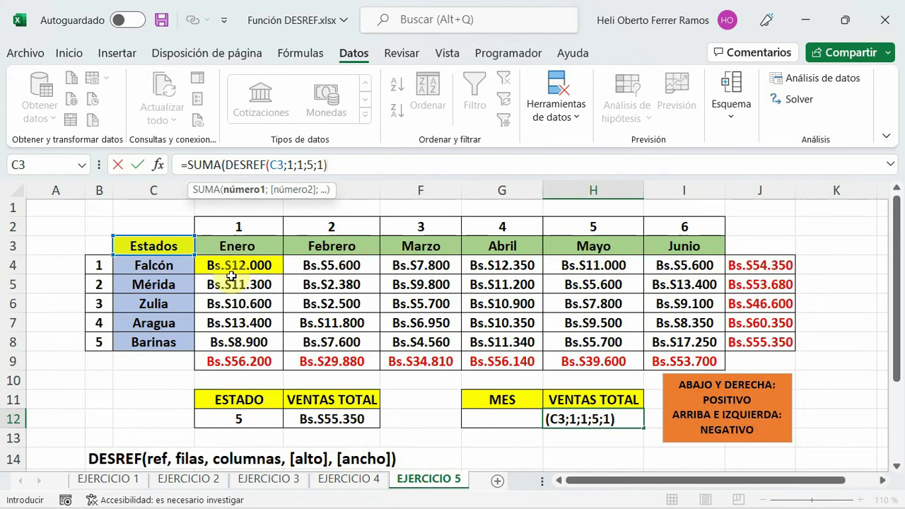
text())
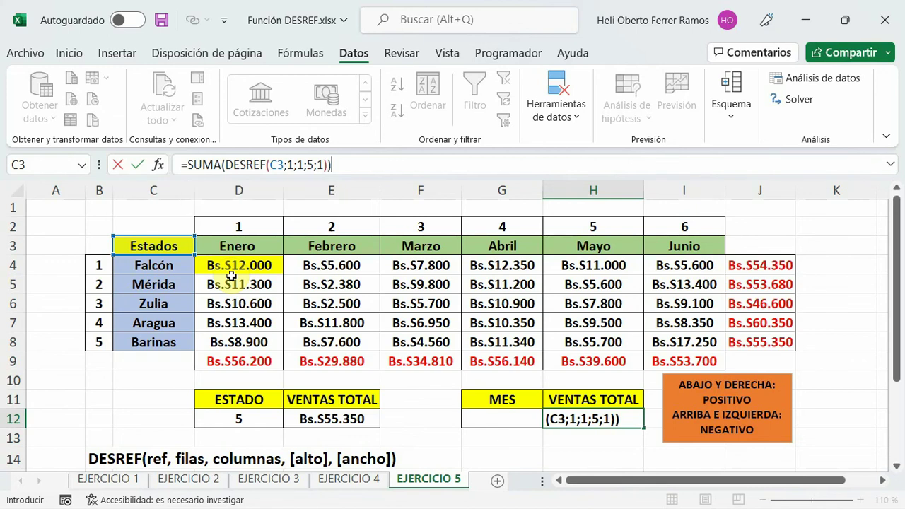
key(Return)
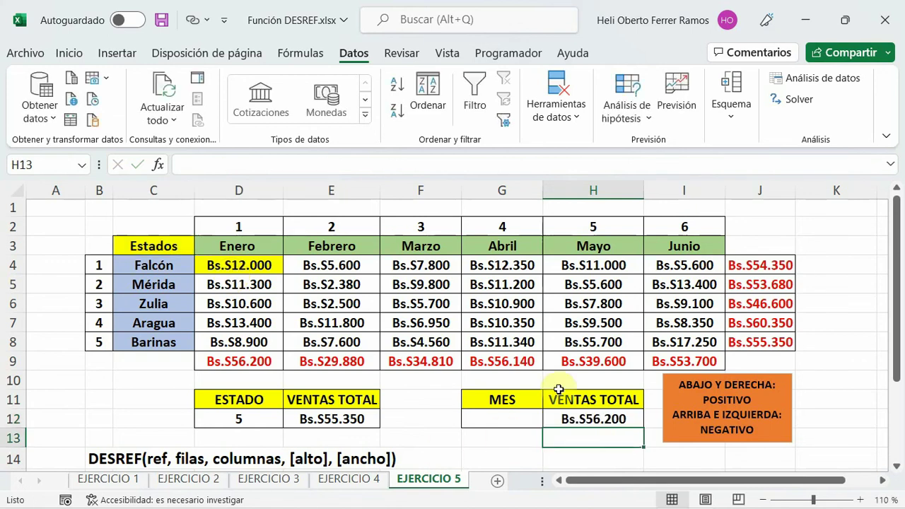
Step: Change H12's DESREF column offset to 2 and compare the result with Febrero's total in E9
click(596, 419)
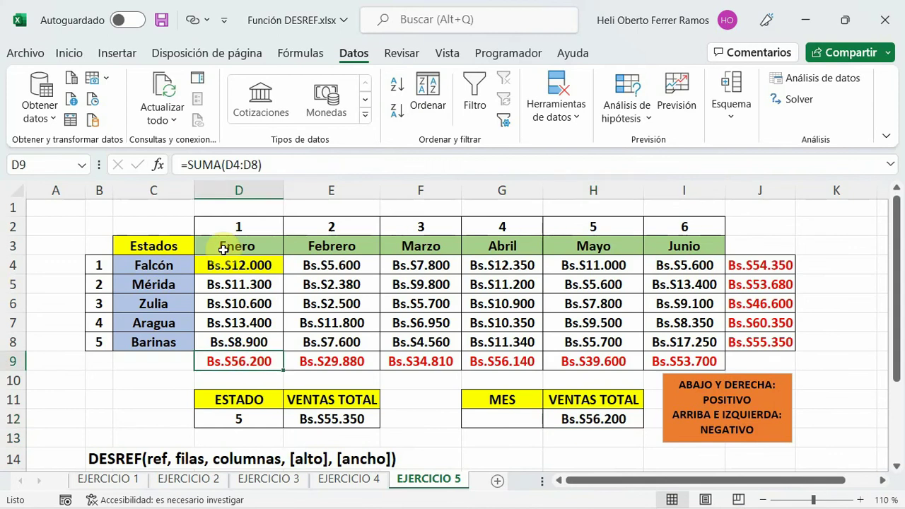
click(605, 418)
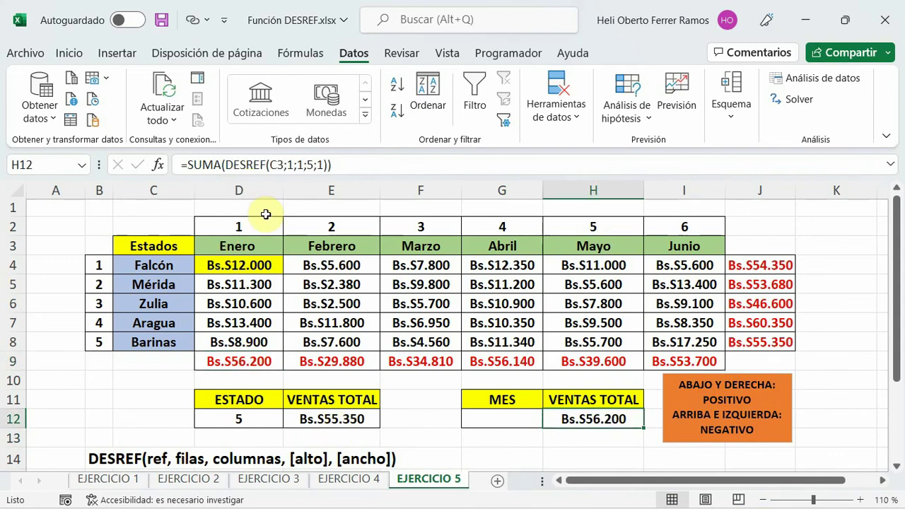
click(304, 165)
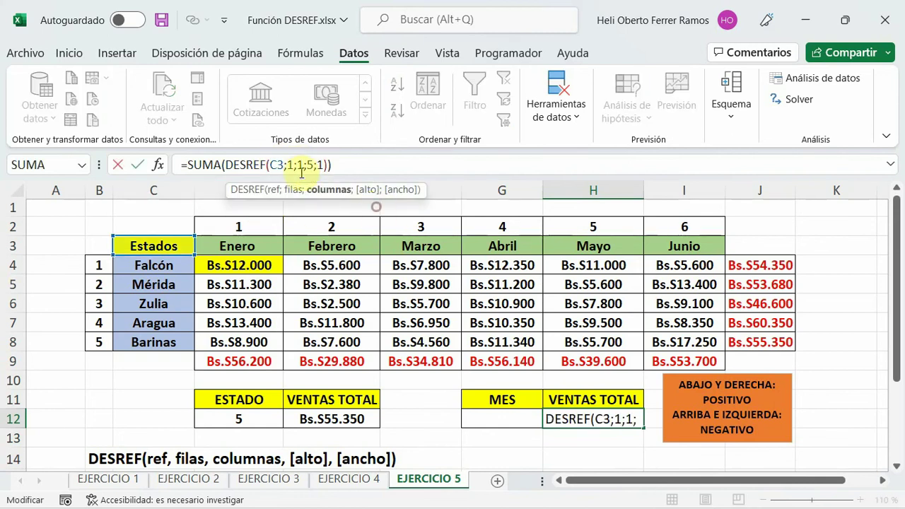
key(BackSpace)
text(2)
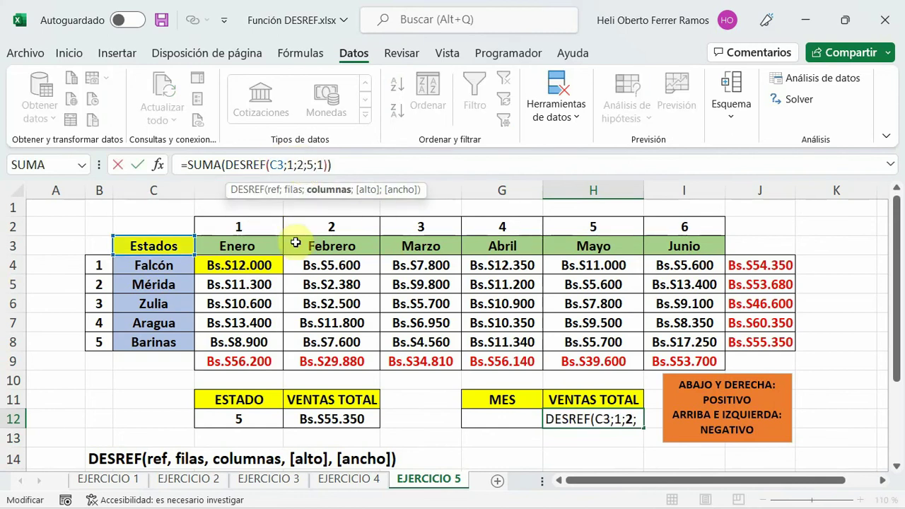
click(358, 165)
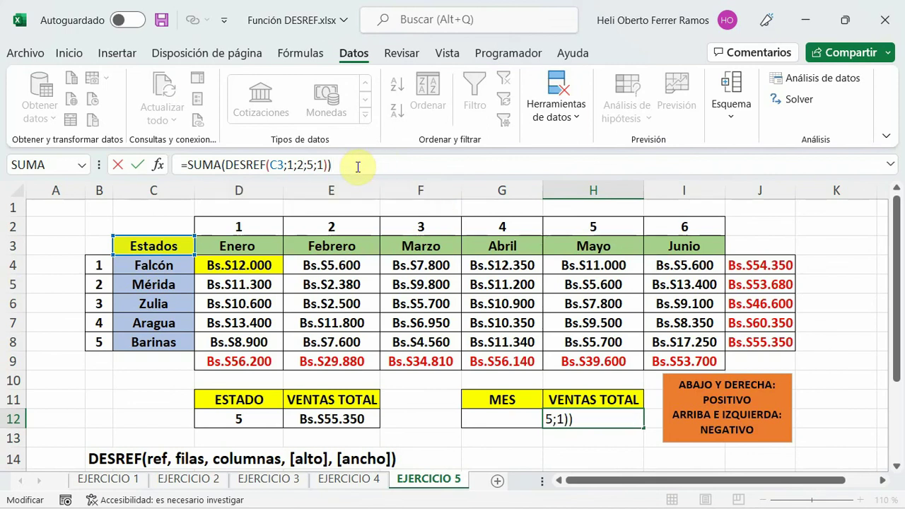
key(Return)
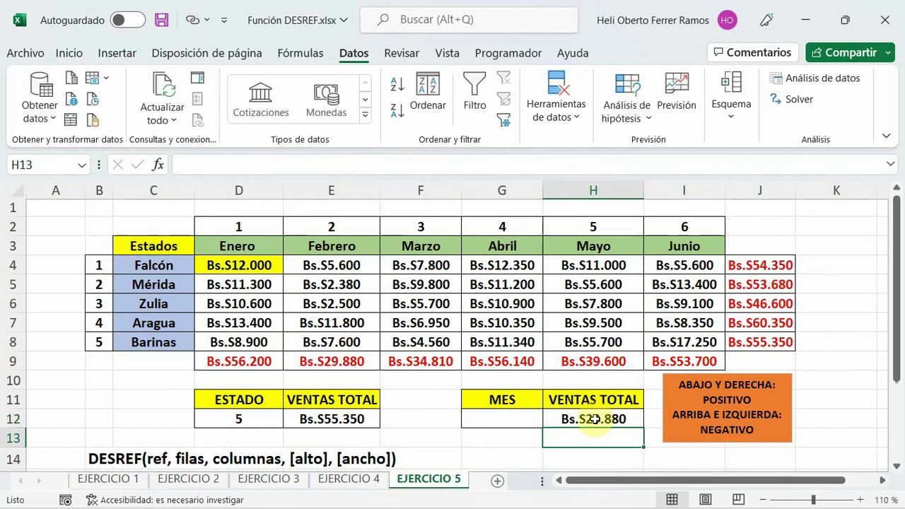
click(348, 362)
Step: Enter 3 in G12 and replace H12's fixed column offset with G12, giving Bs.S34.810
click(495, 421)
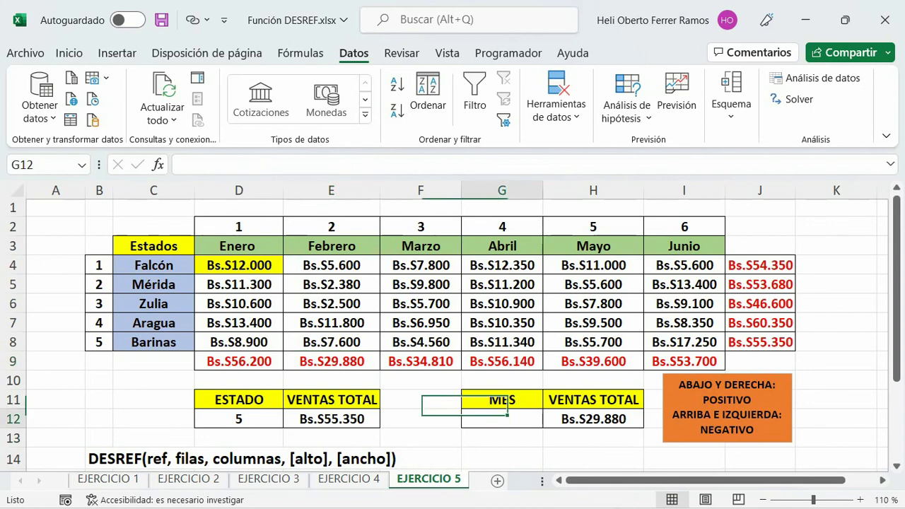
text(3)
click(576, 417)
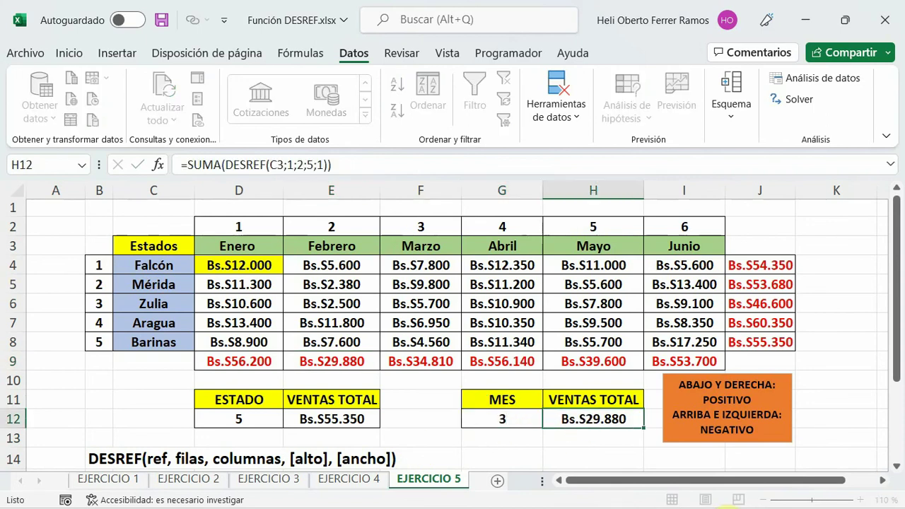
click(304, 164)
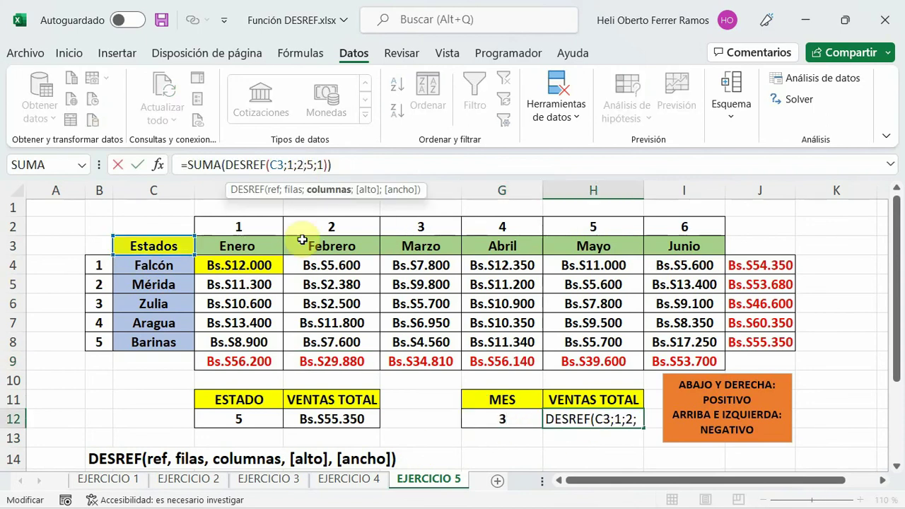
key(BackSpace)
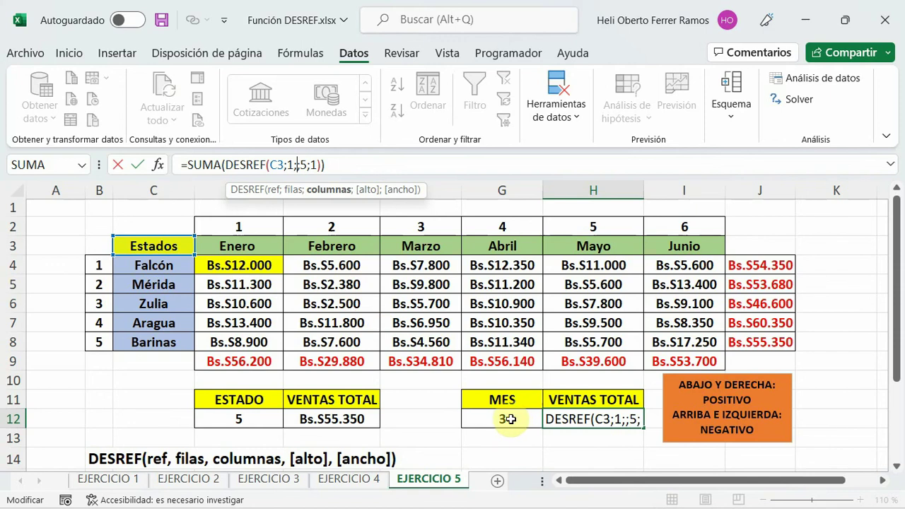
click(507, 418)
click(374, 168)
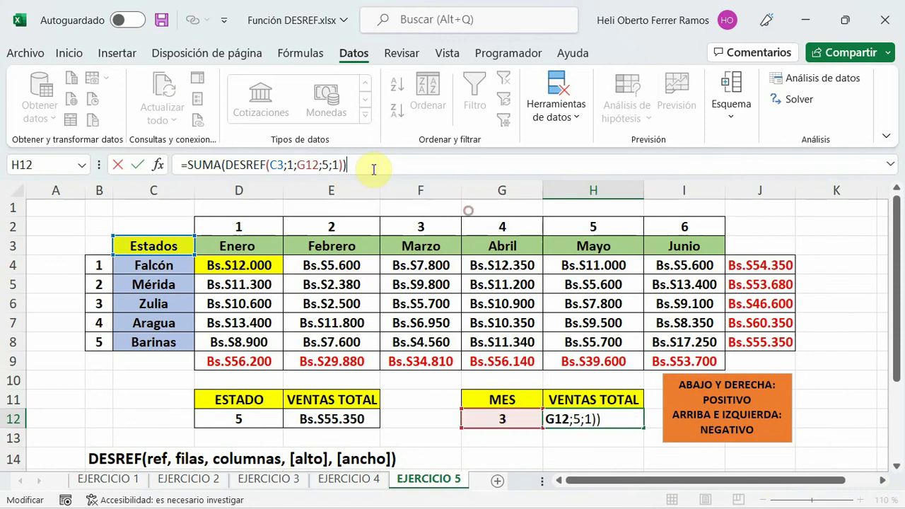
key(Return)
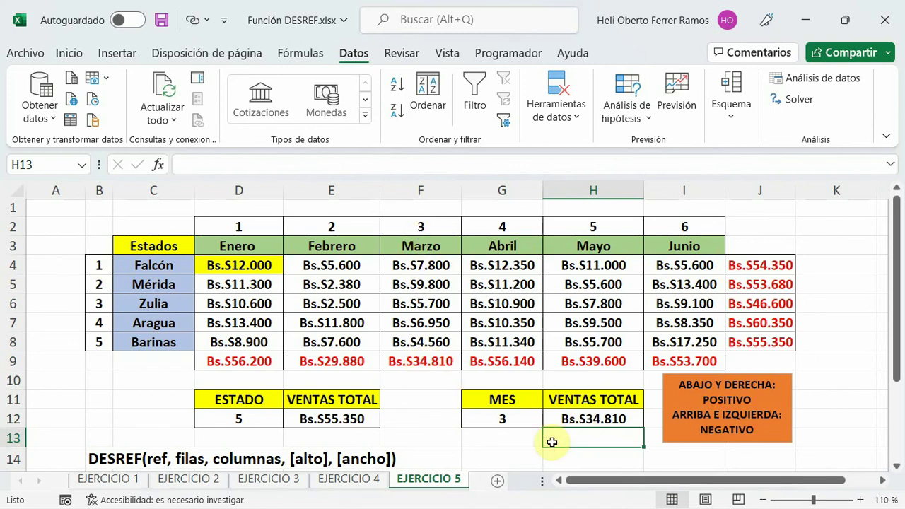
click(503, 421)
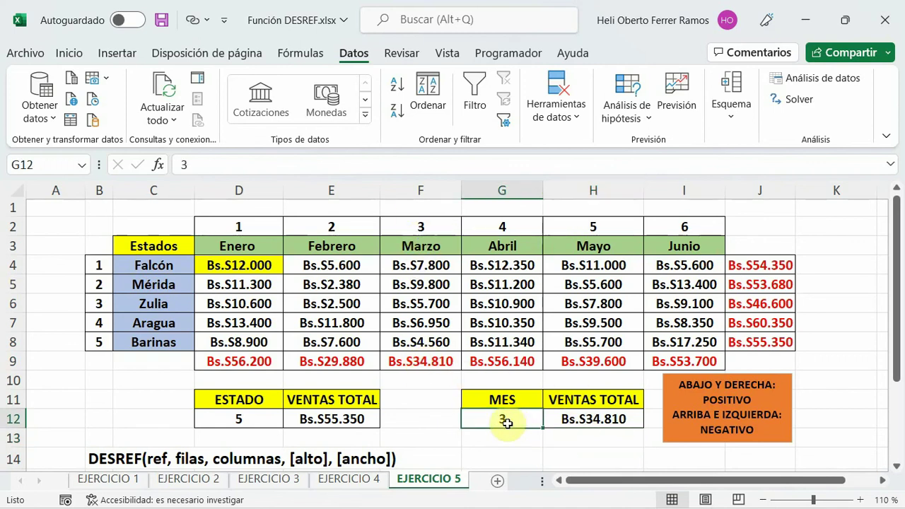